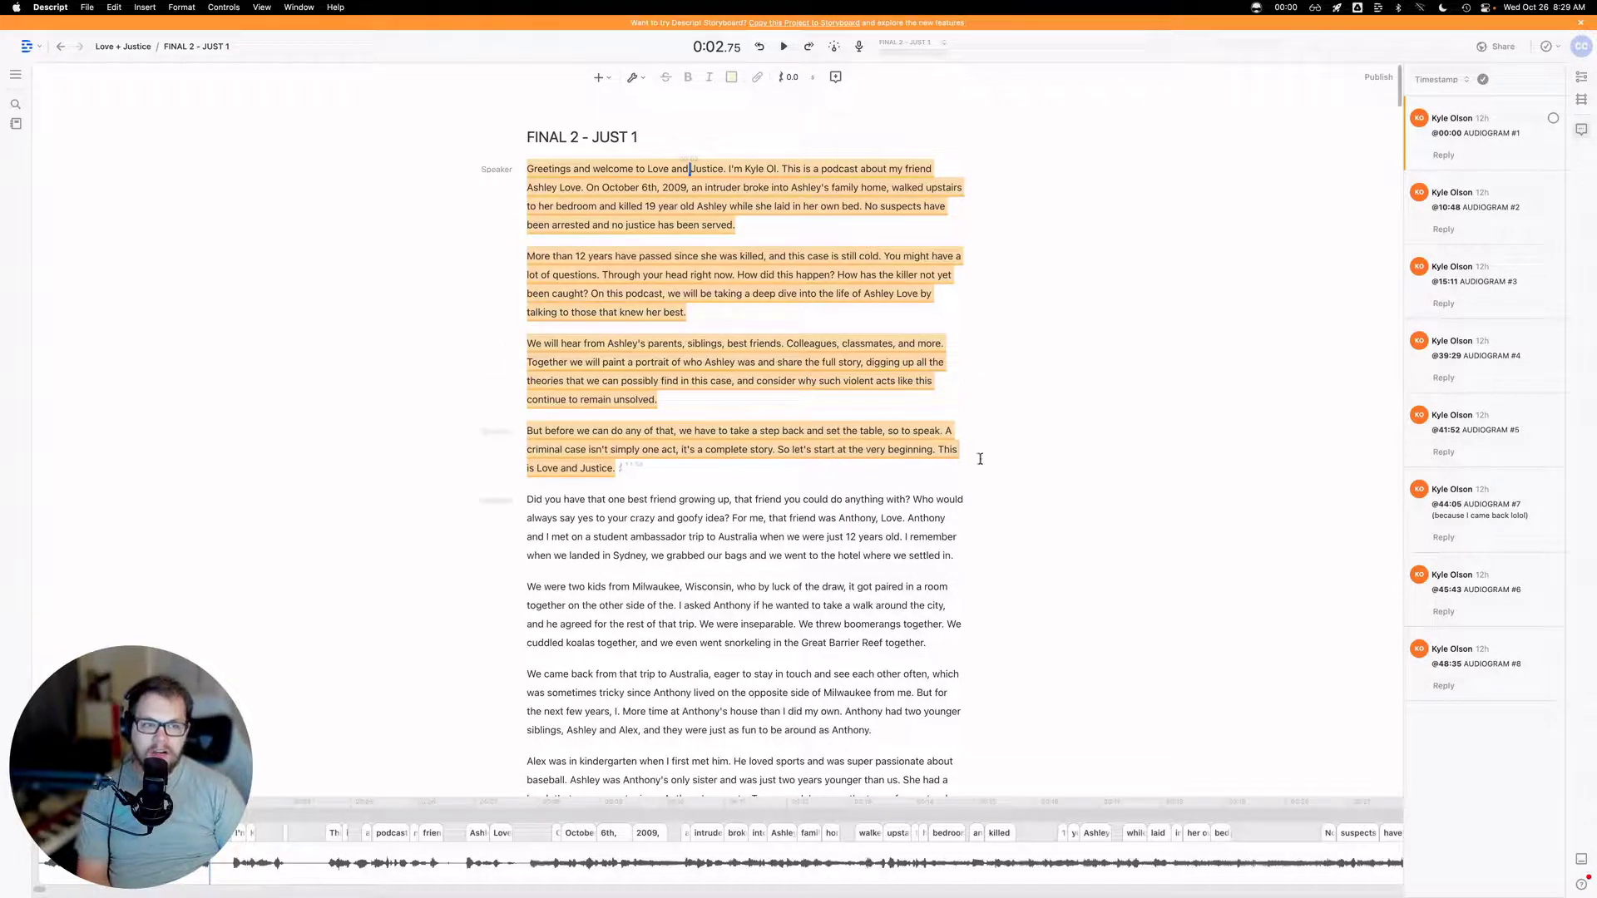
Jump through the comments for Audiogram #1 to #4 to locate the marked clips in the episode transcript
left_click(1476, 207)
left_click(1476, 133)
left_click(1498, 208)
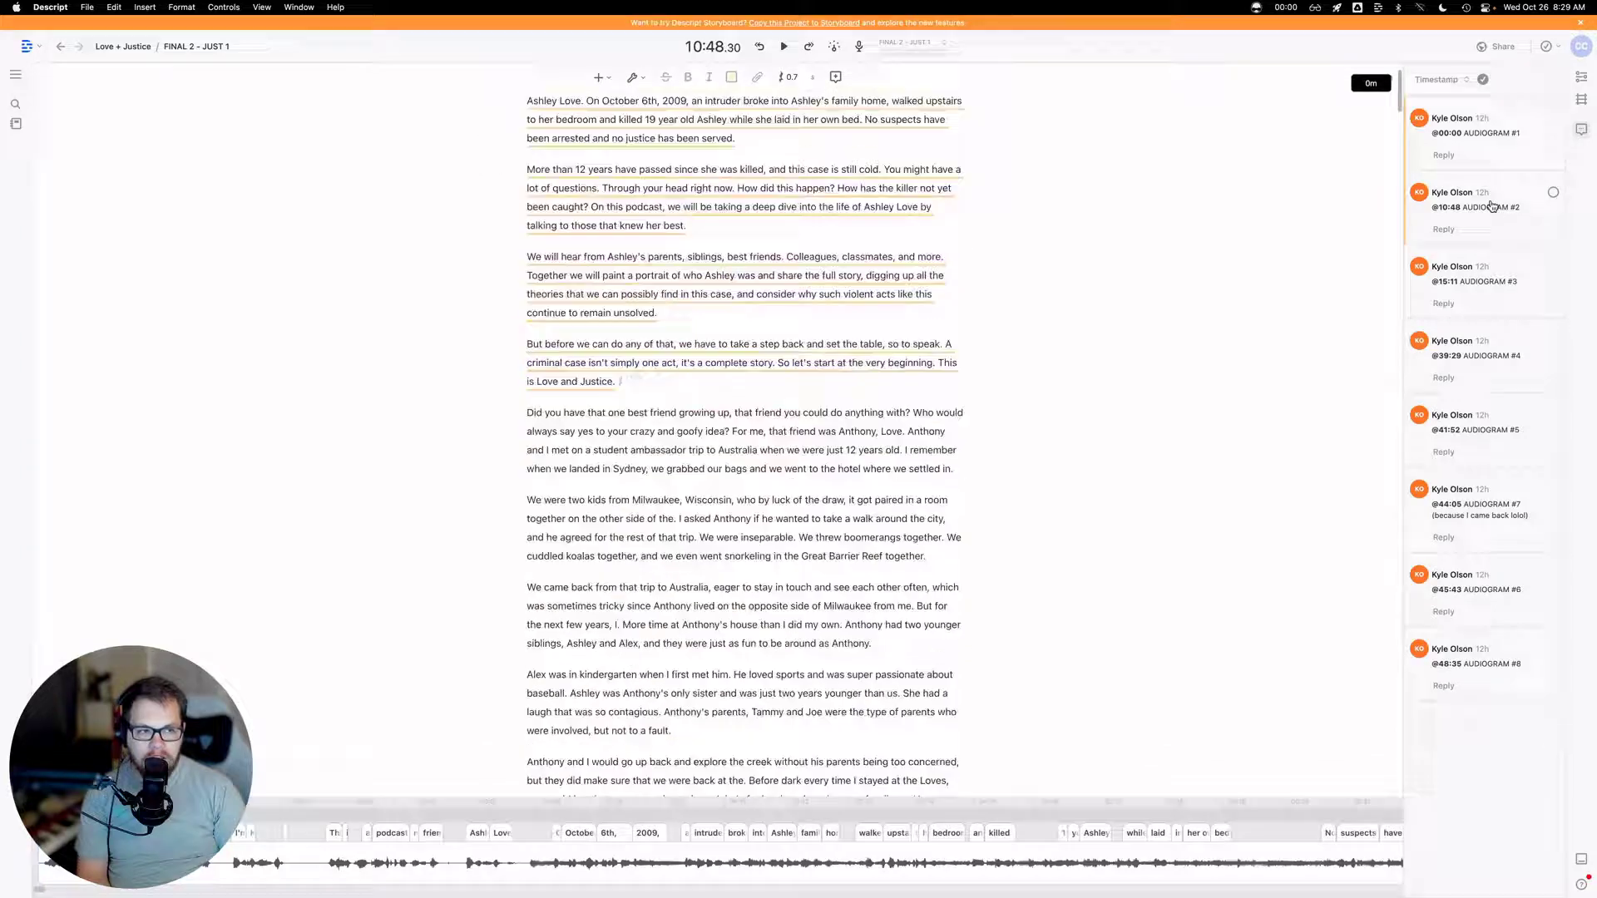
left_click(1476, 282)
left_click(1478, 366)
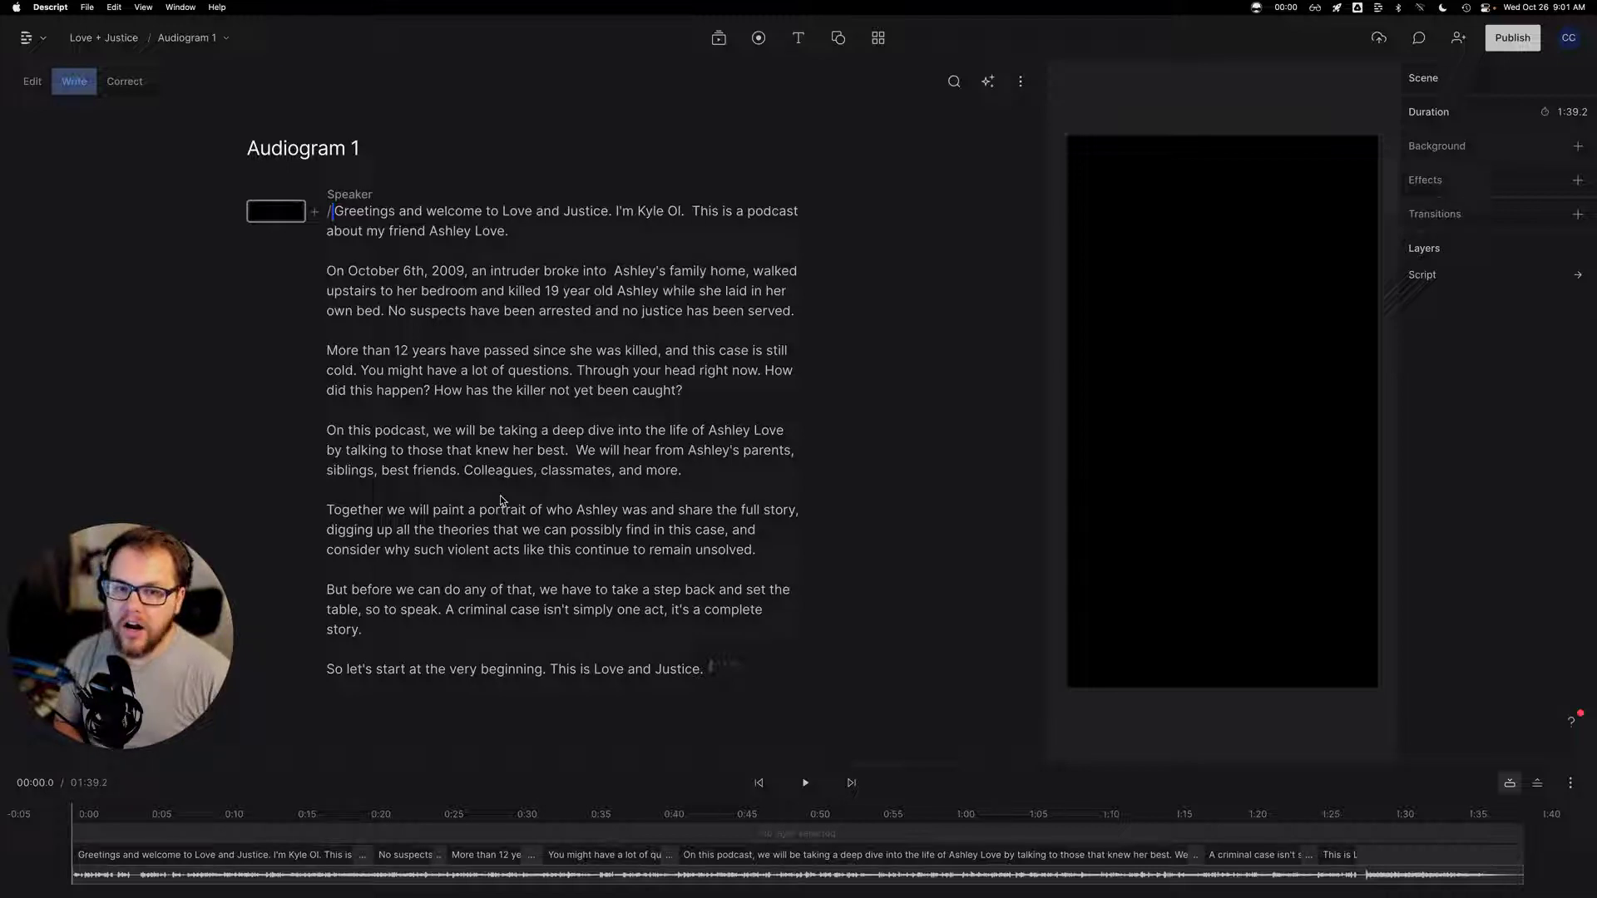
Check the orientation options in the Audiogram 1 composition's video settings
left_click(1021, 82)
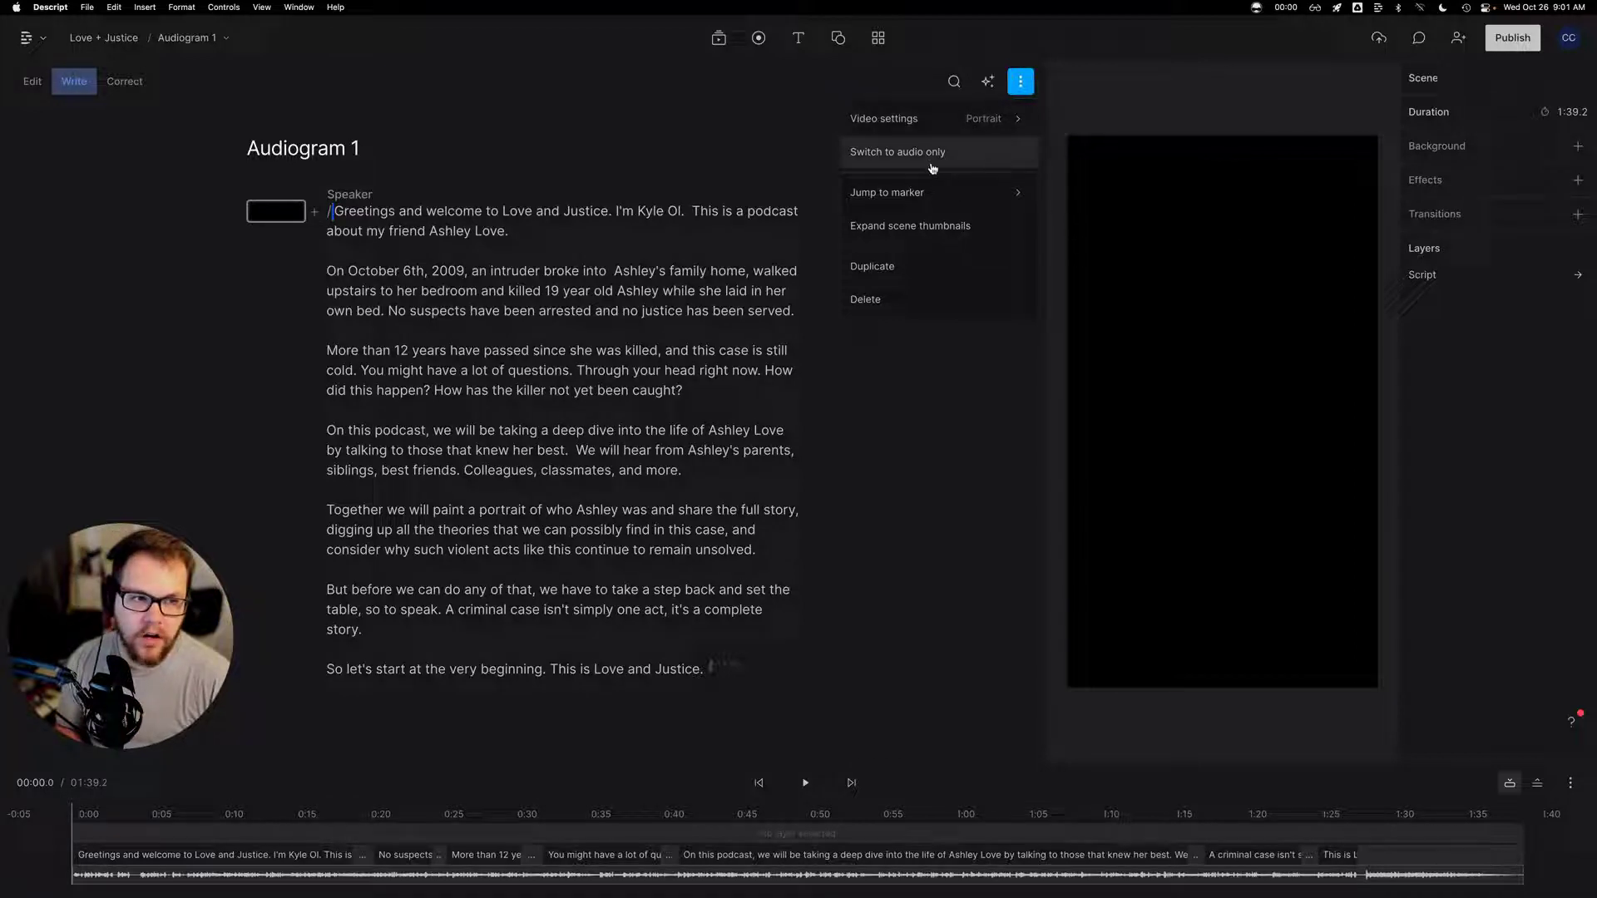
mouse_move(993, 123)
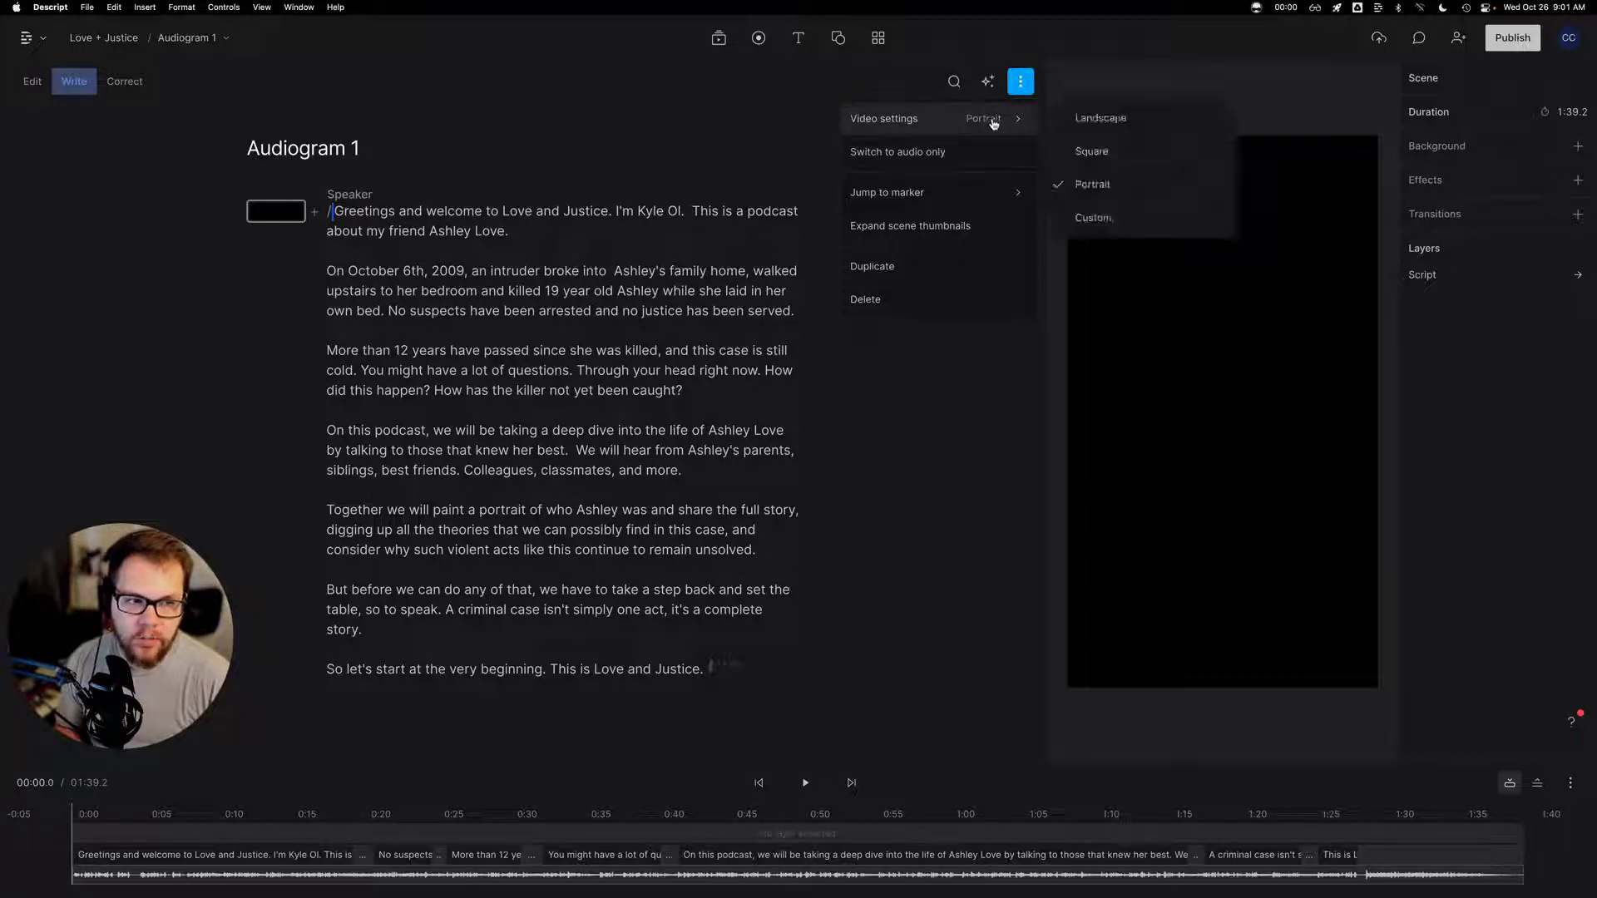
left_click(879, 529)
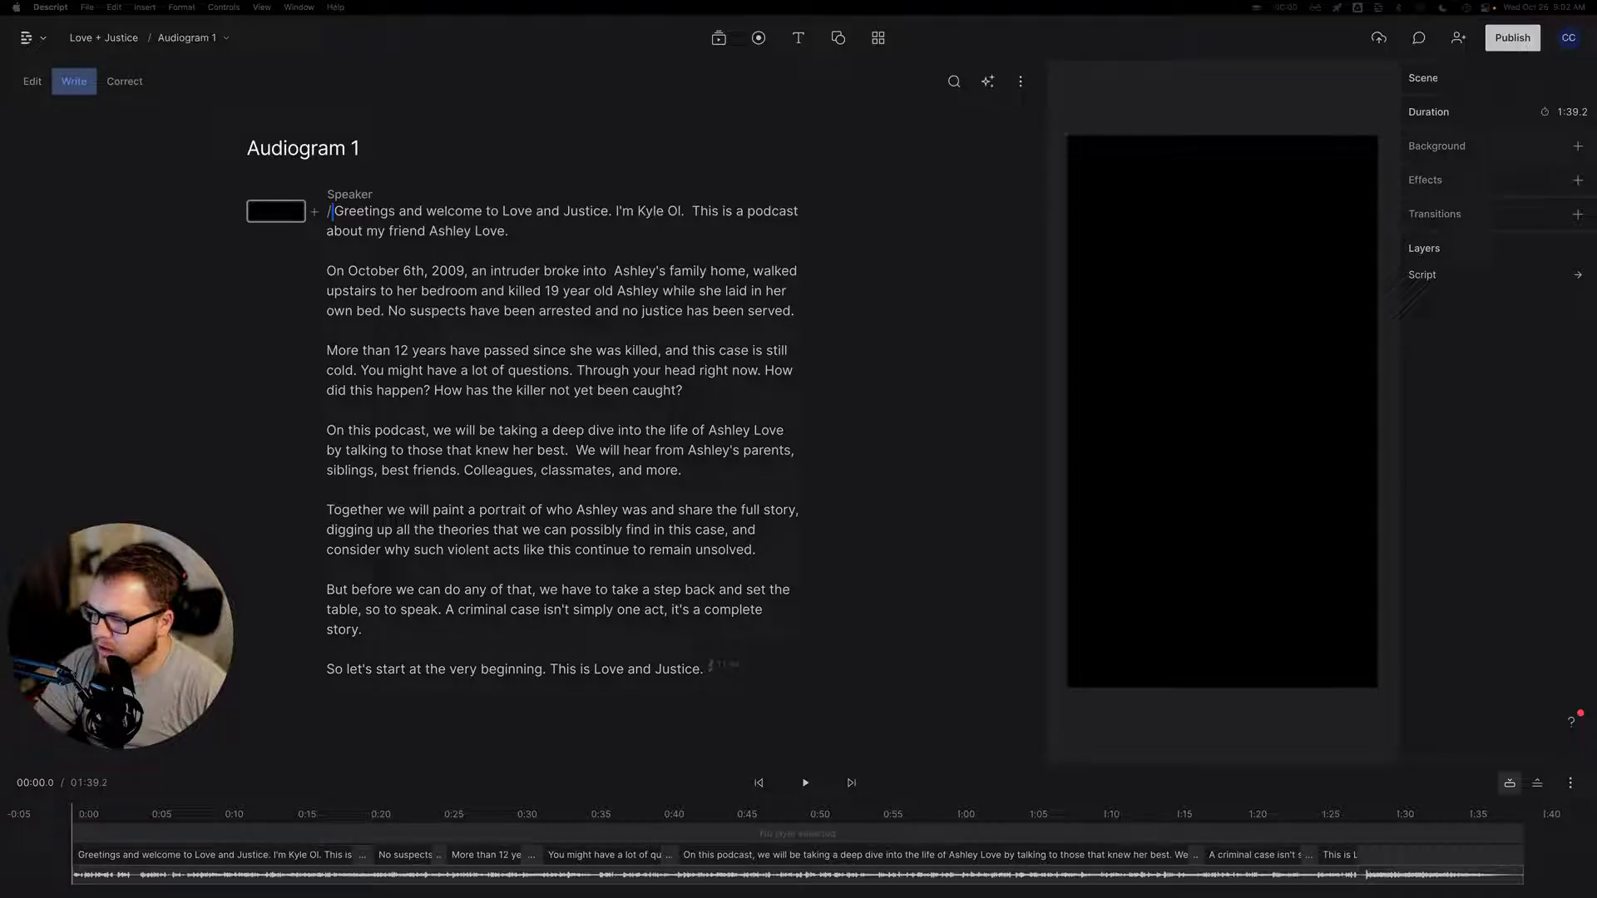
Paste the copied Love & Justice portrait artwork into the composition as its full-frame background
key("super+v")
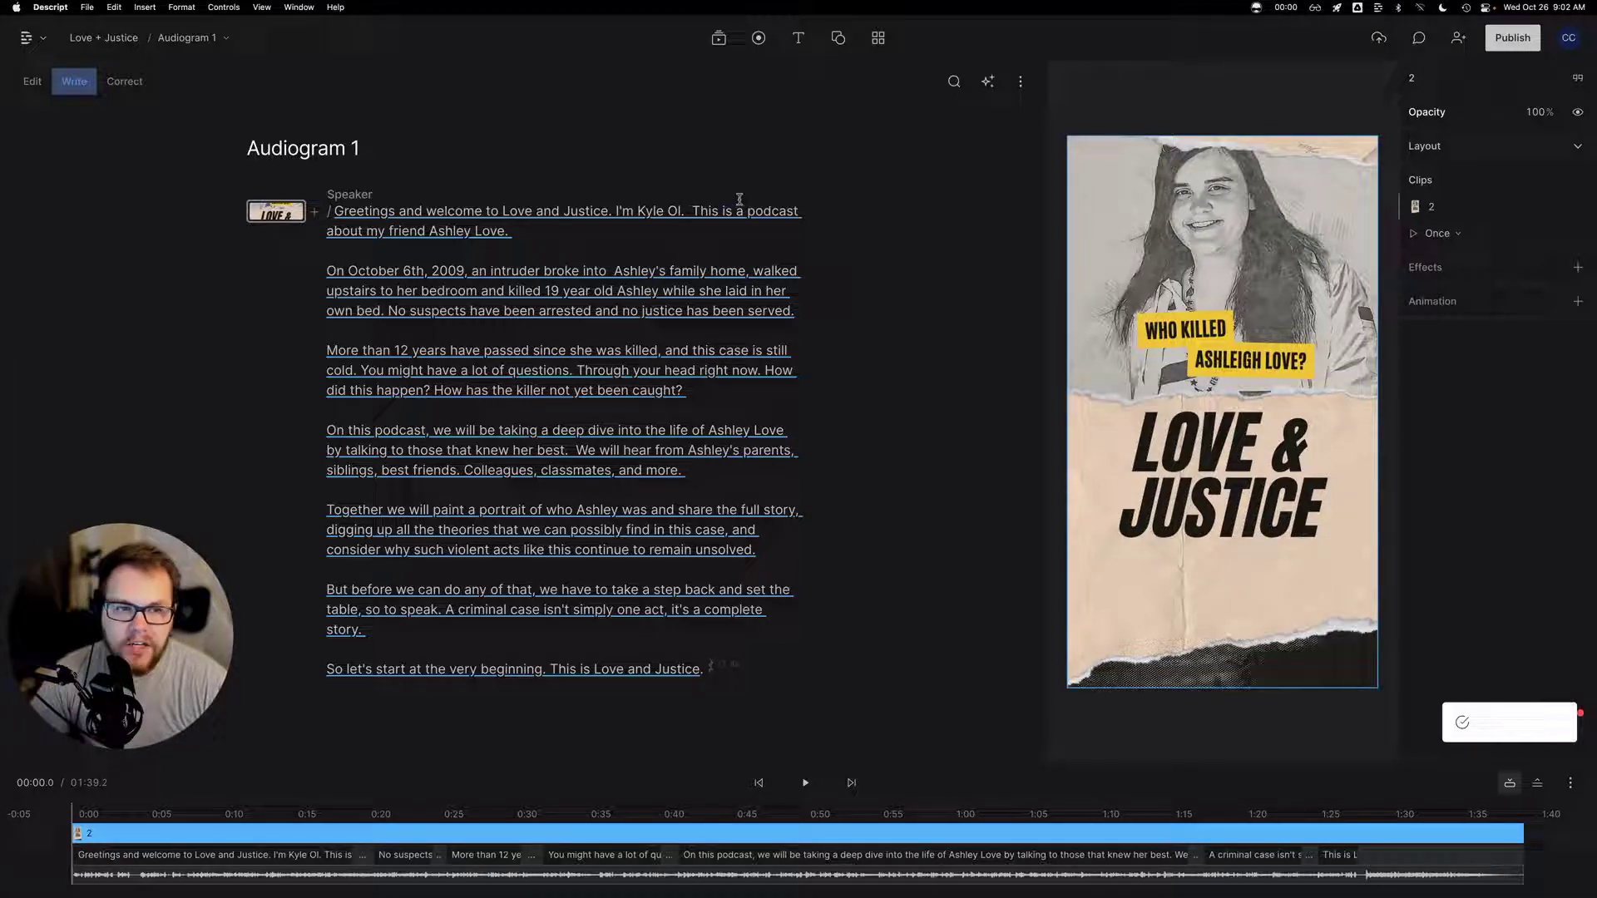
left_click(794, 291)
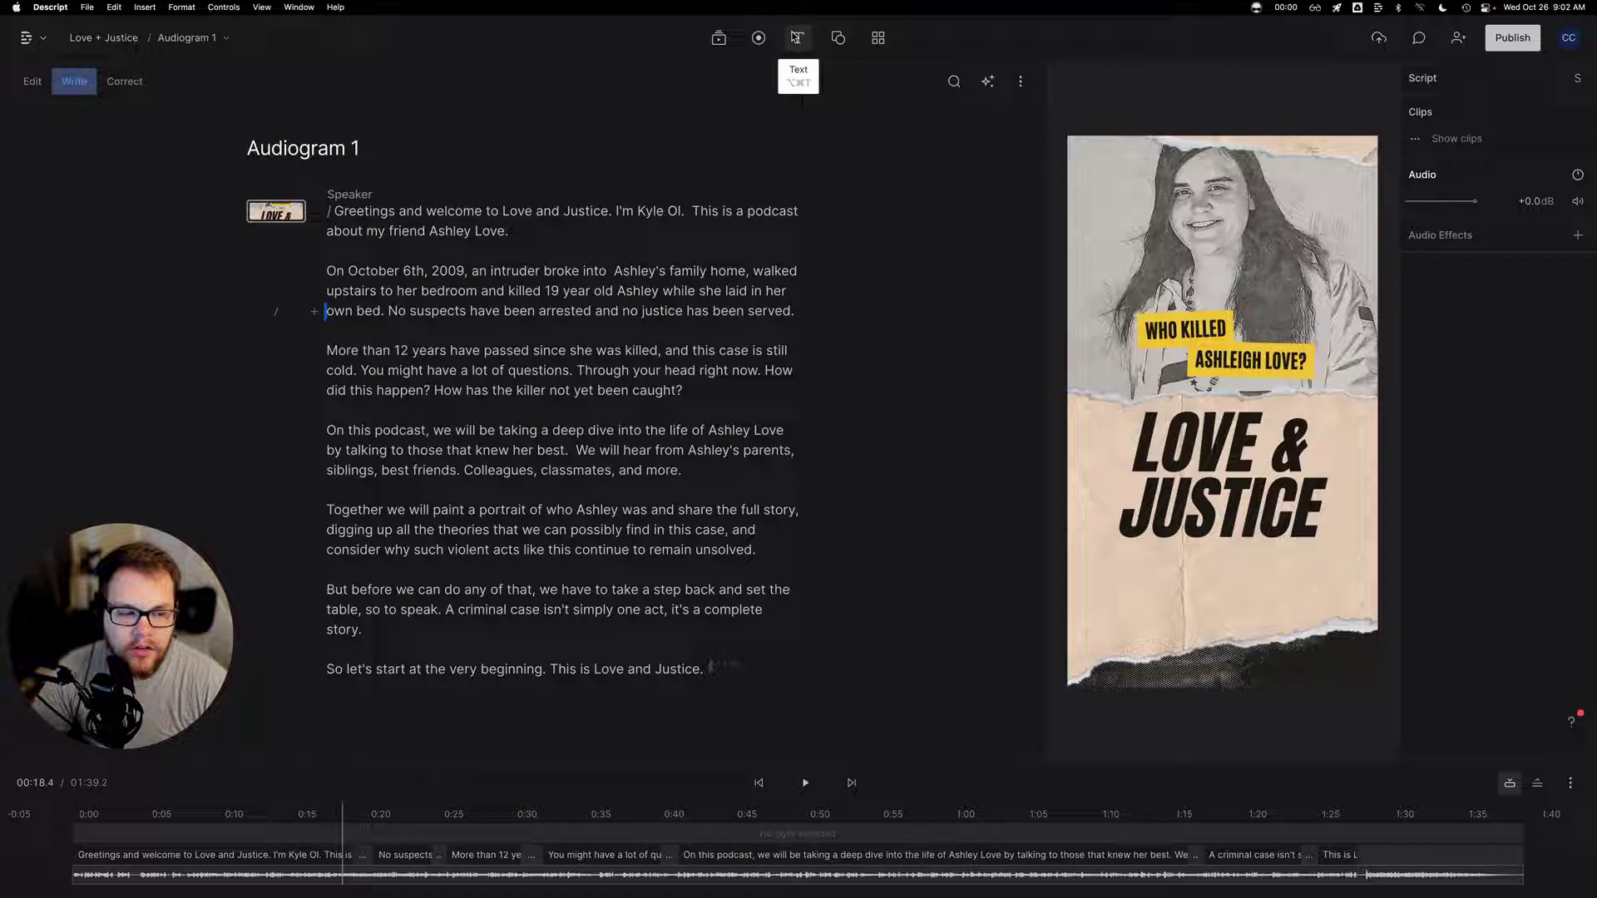
Add an audio waveform, place it along the lower edge of the artwork and stretch it to the full width
left_click(795, 38)
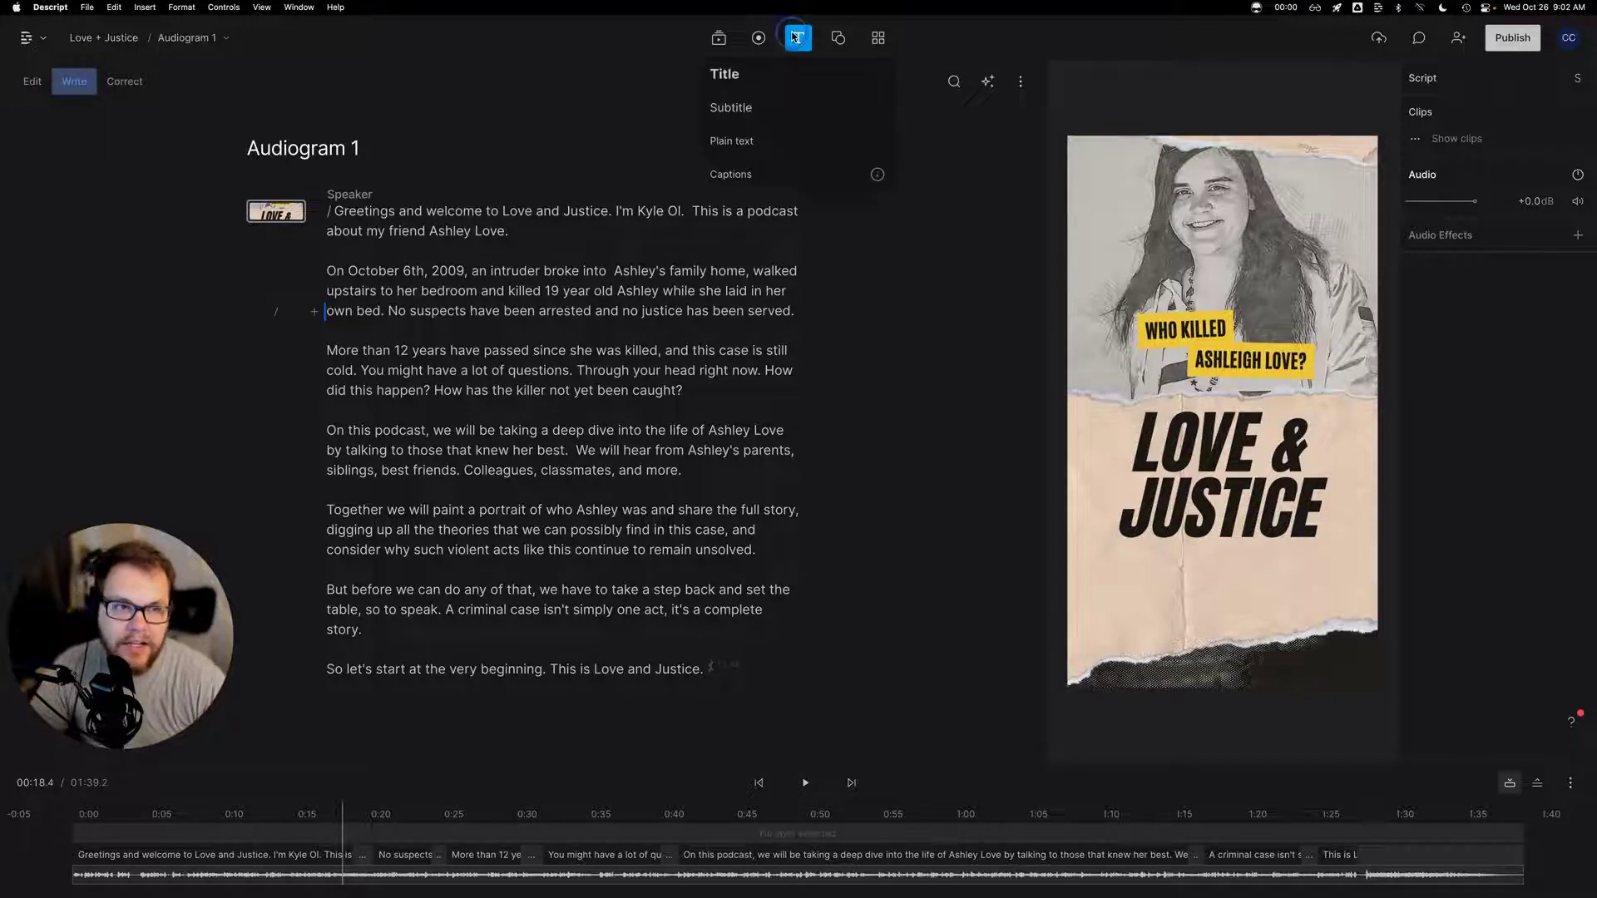
left_click(838, 37)
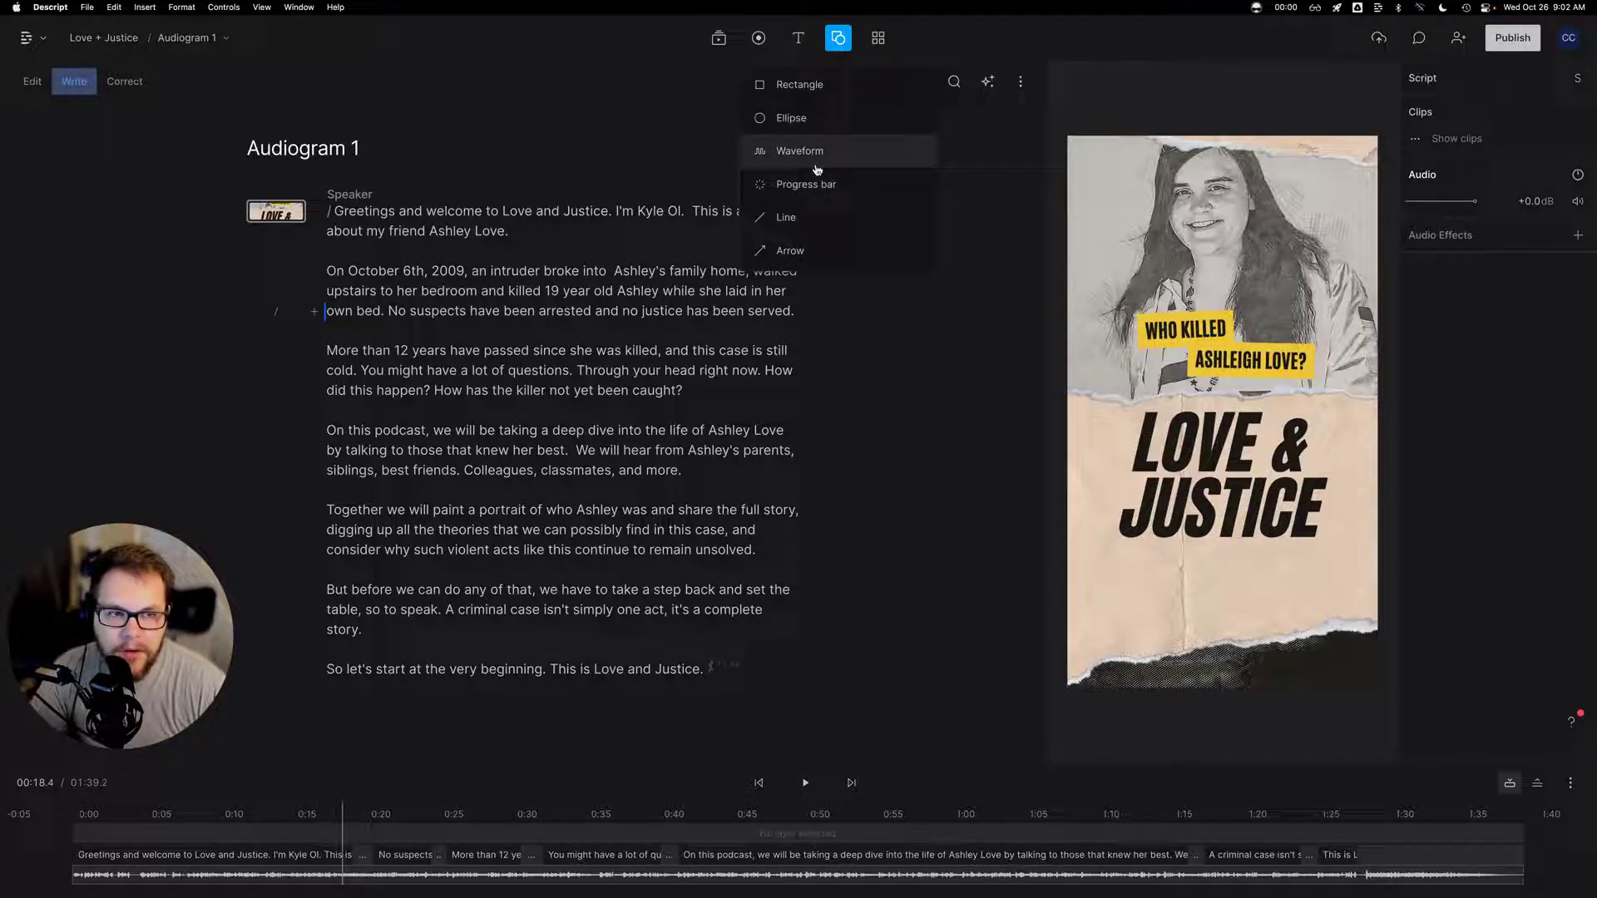
left_click(815, 156)
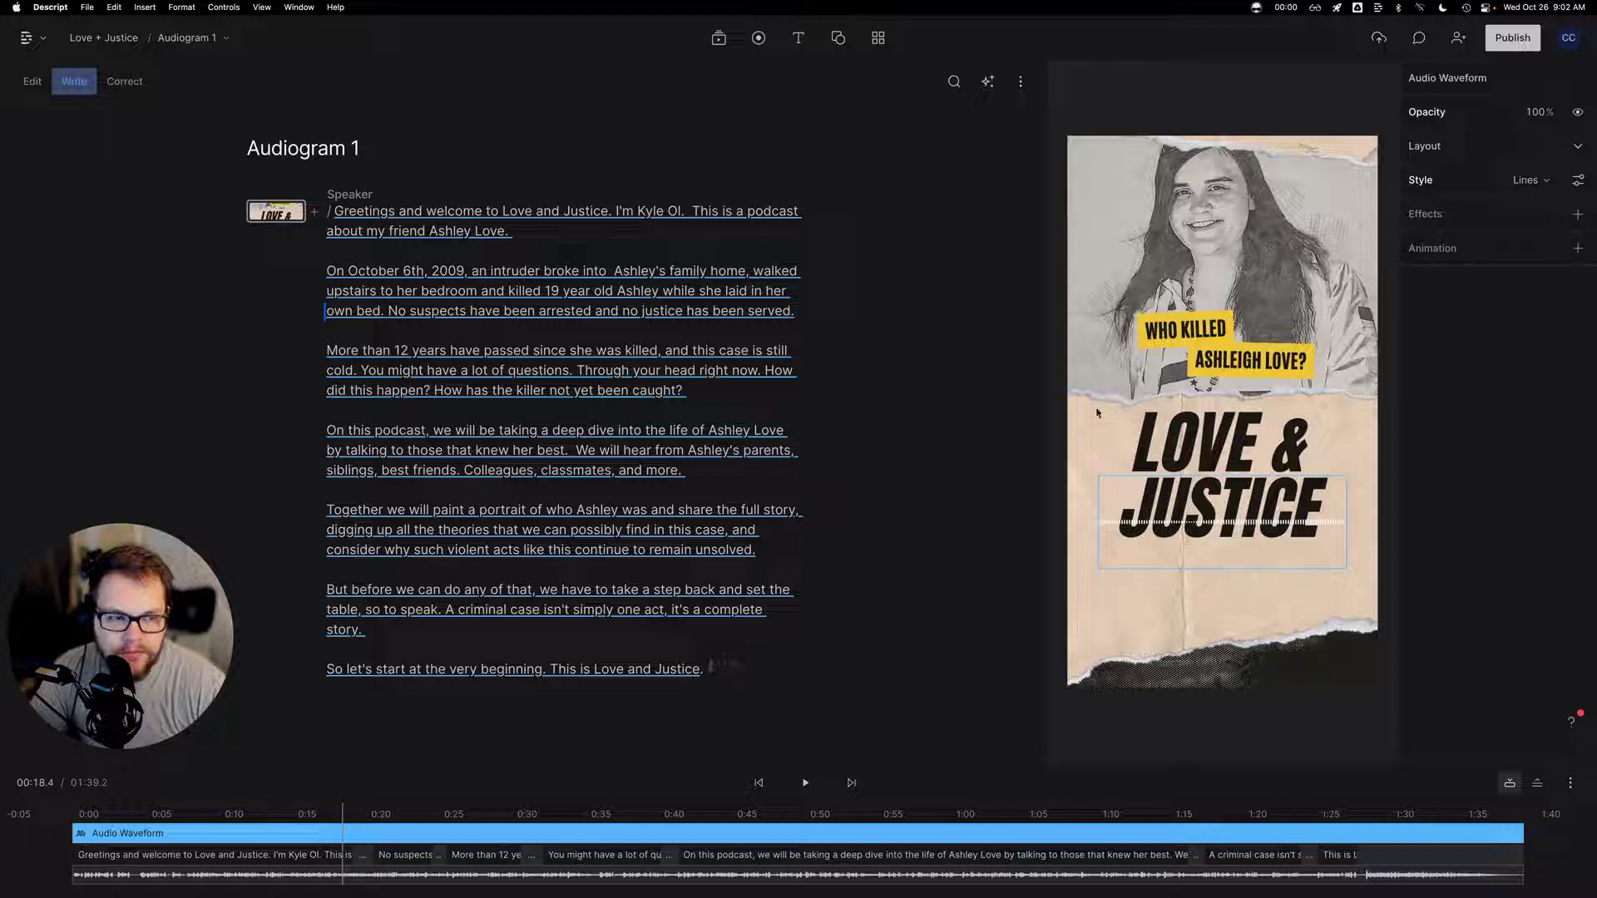
left_click_drag(1234, 529, 1204, 647)
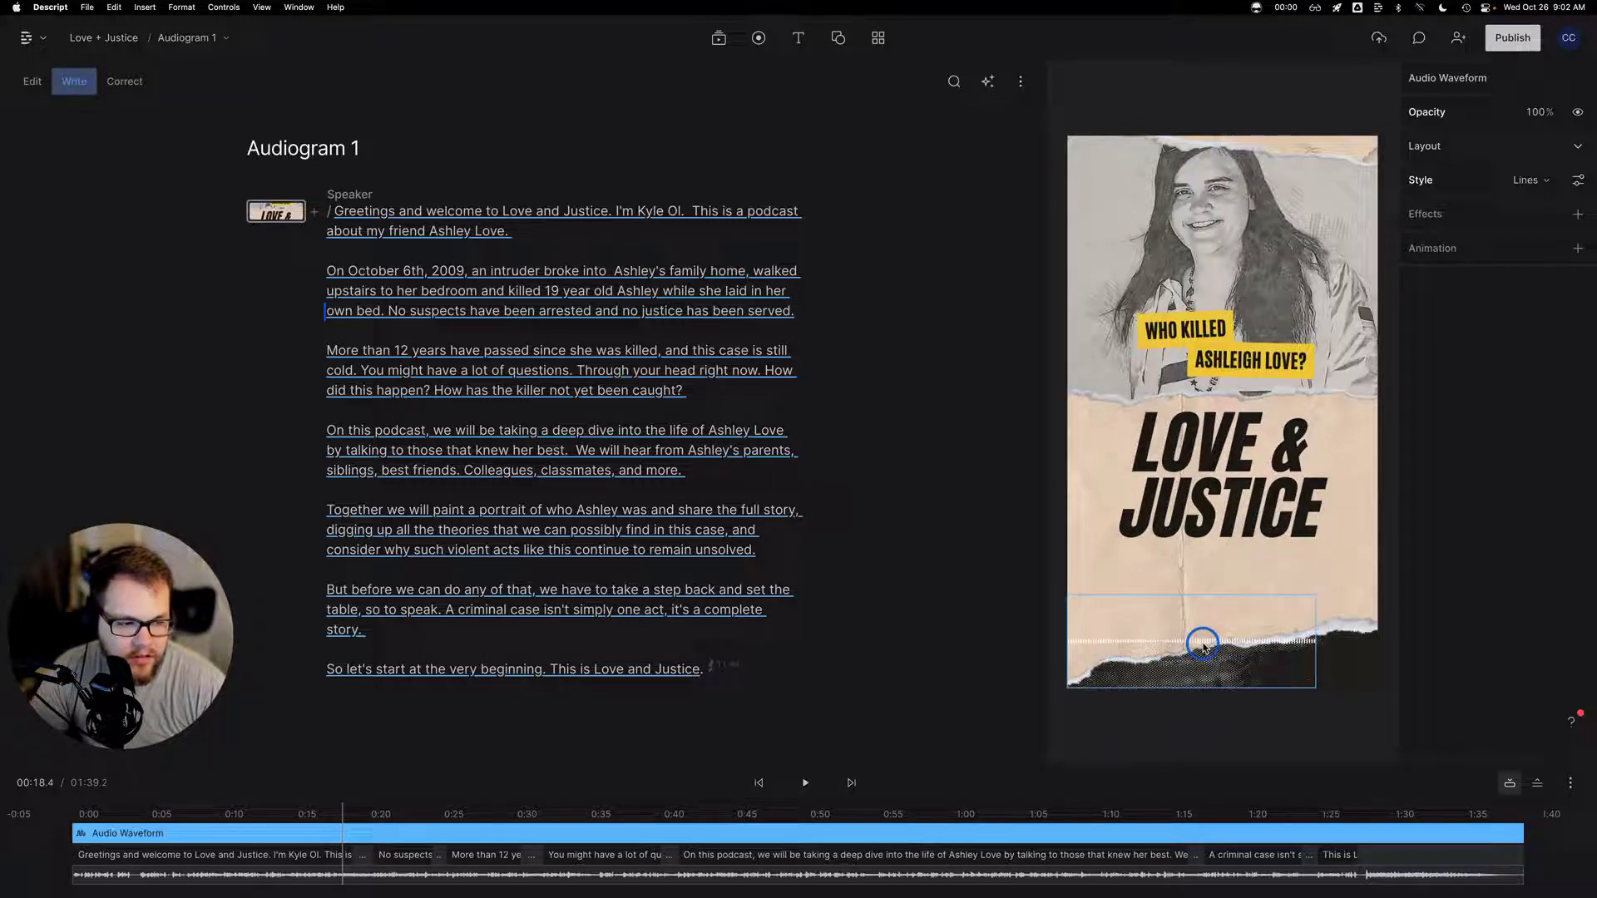
left_click_drag(1316, 649, 1379, 655)
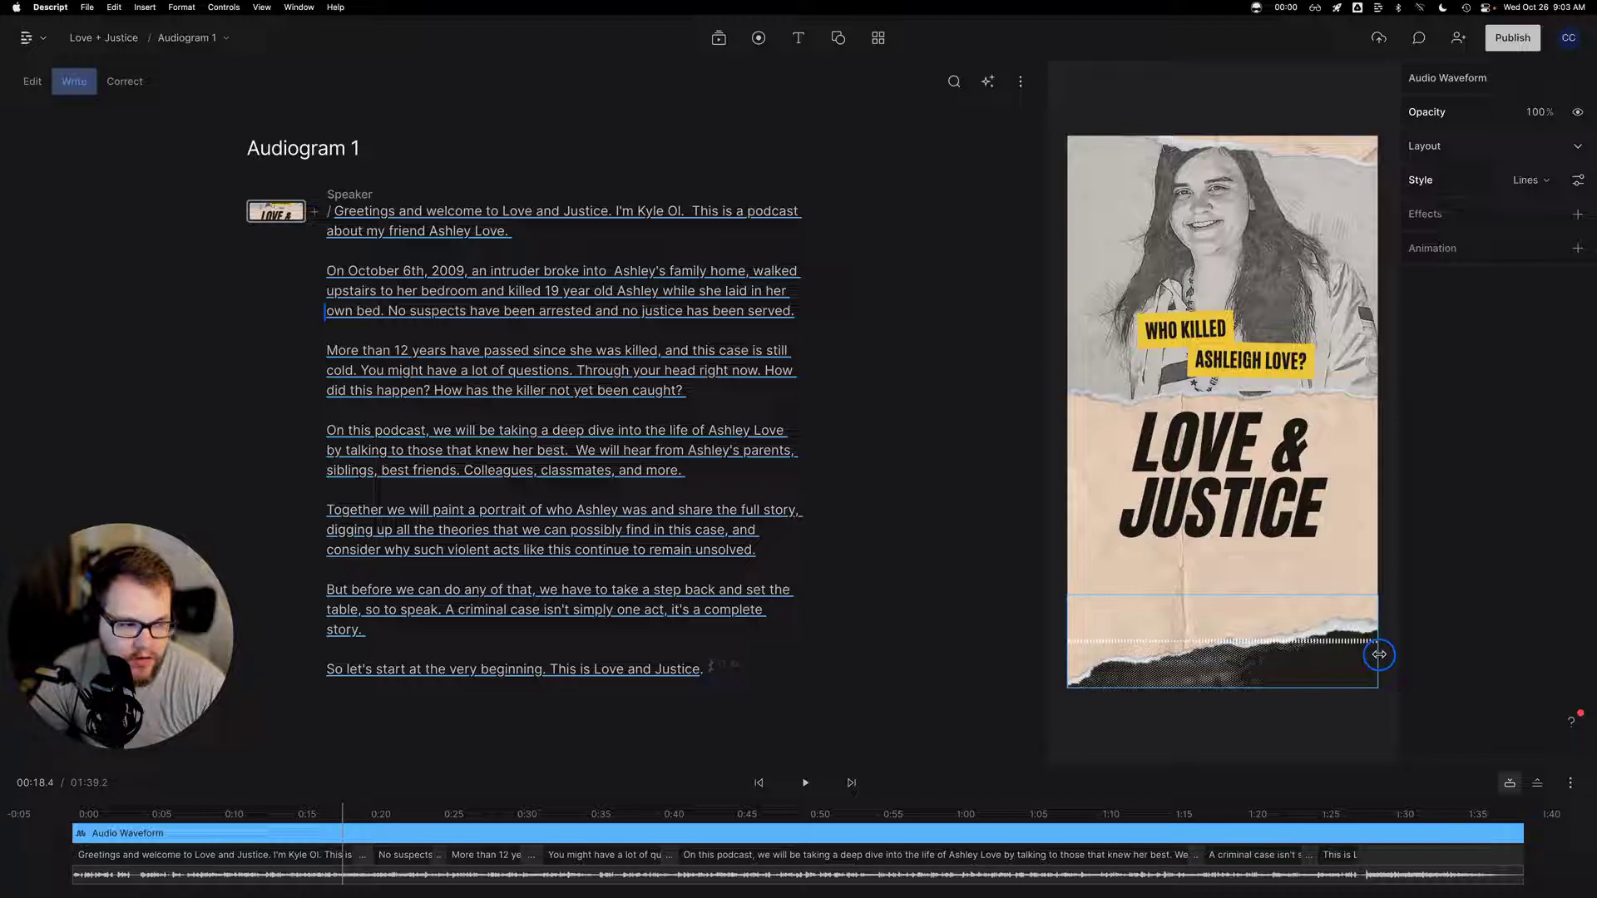
Change the waveform's style to Wave, turn on Mirror and set its magnitude to 8
left_click(1576, 145)
left_click(1527, 260)
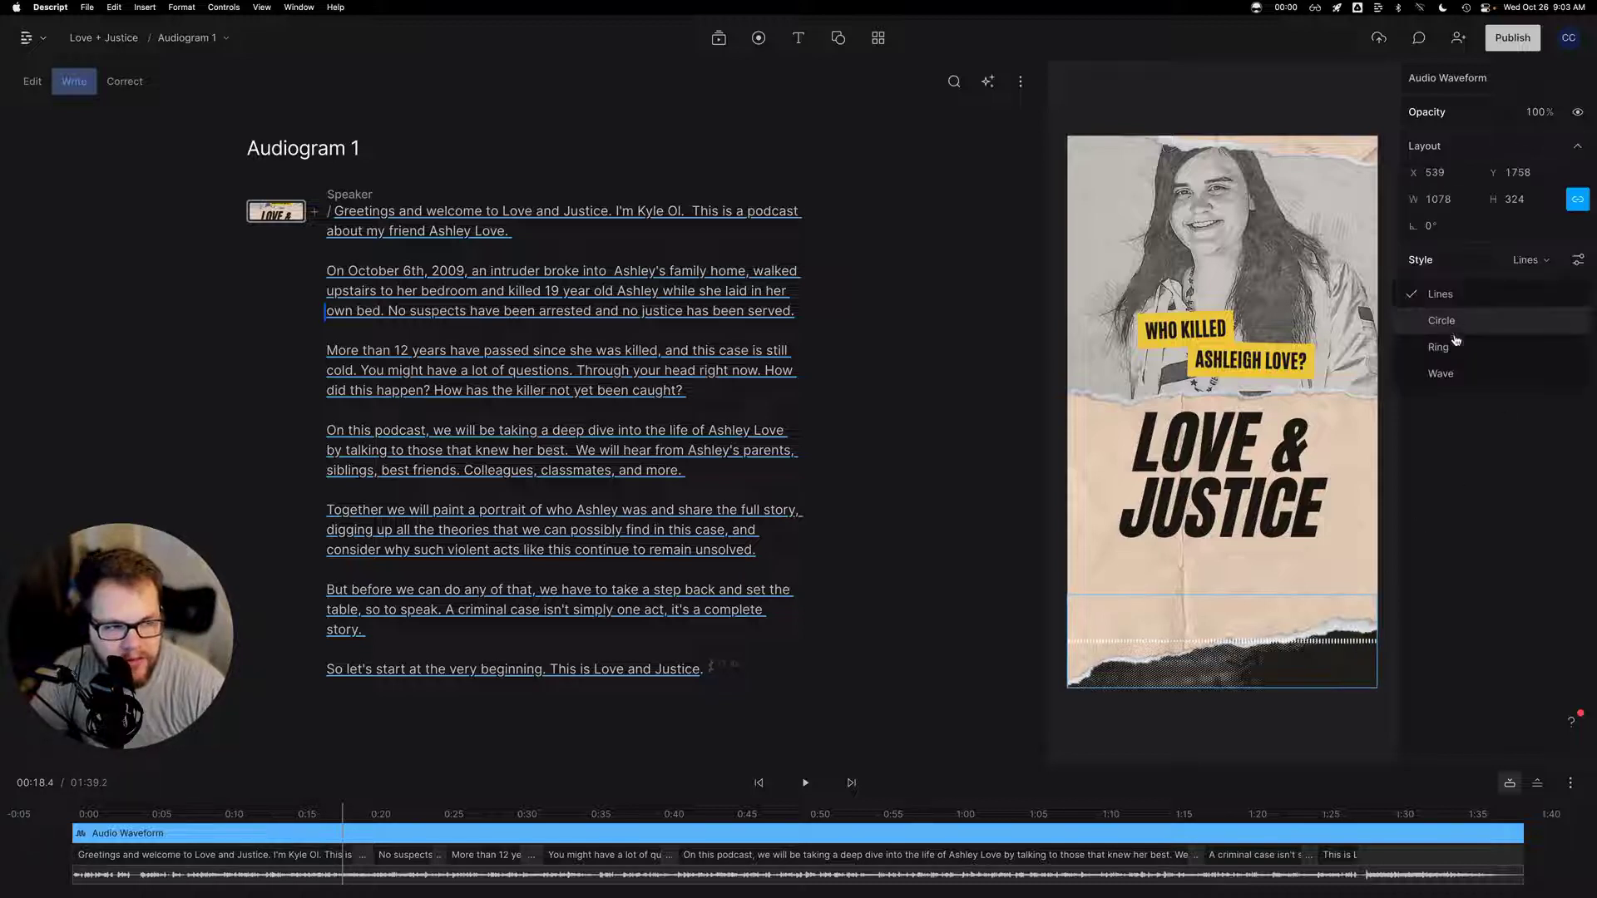
left_click(1444, 386)
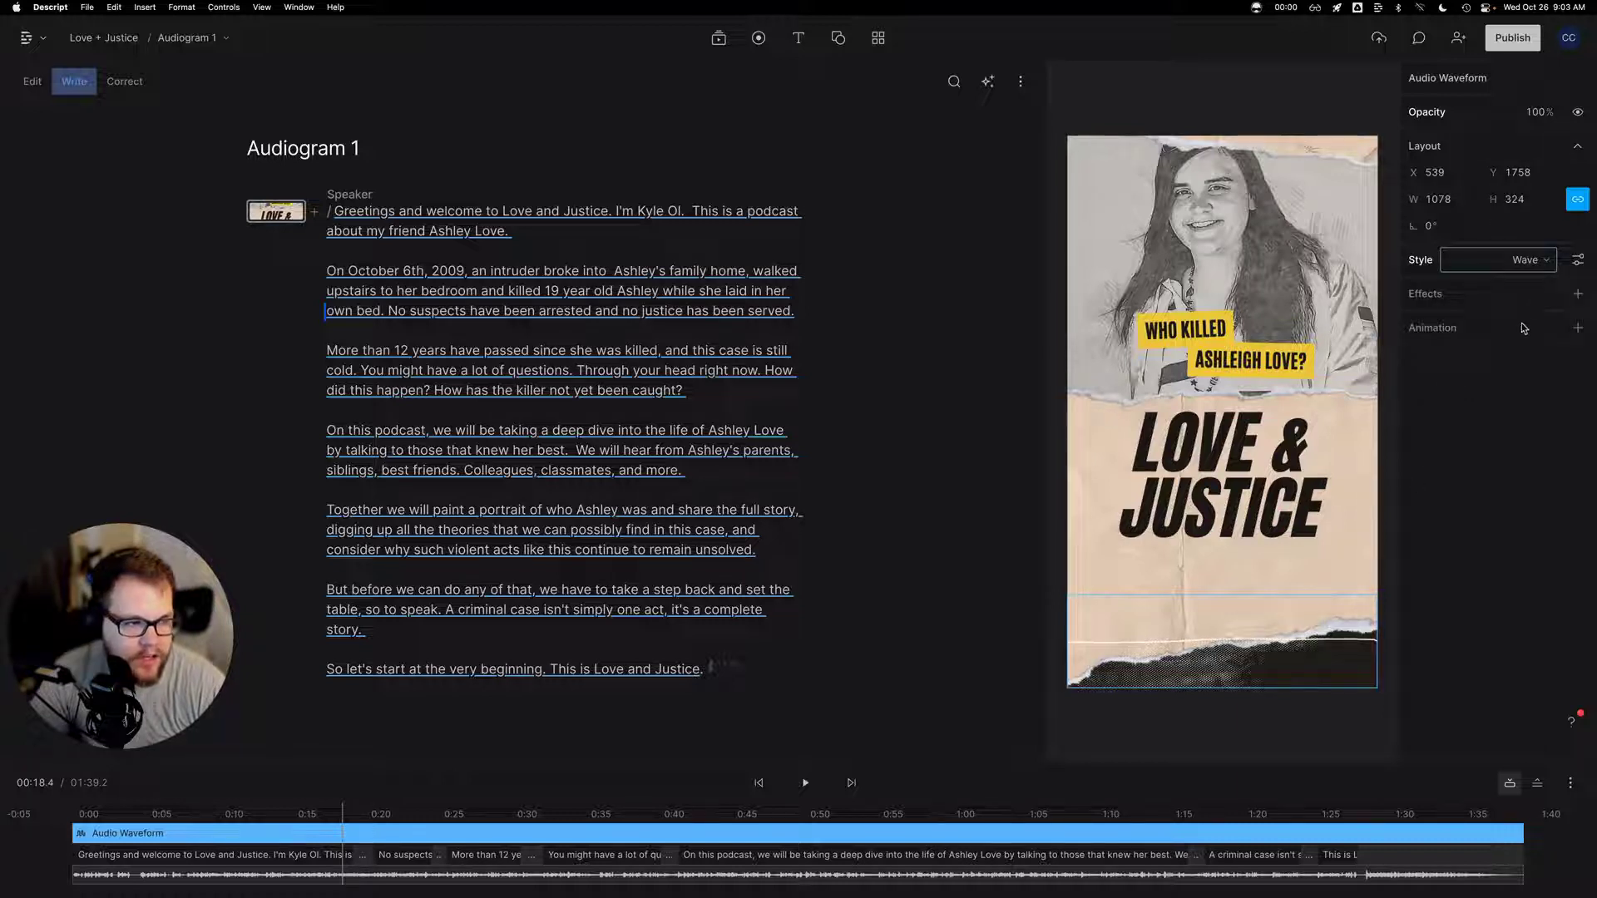
left_click(1578, 260)
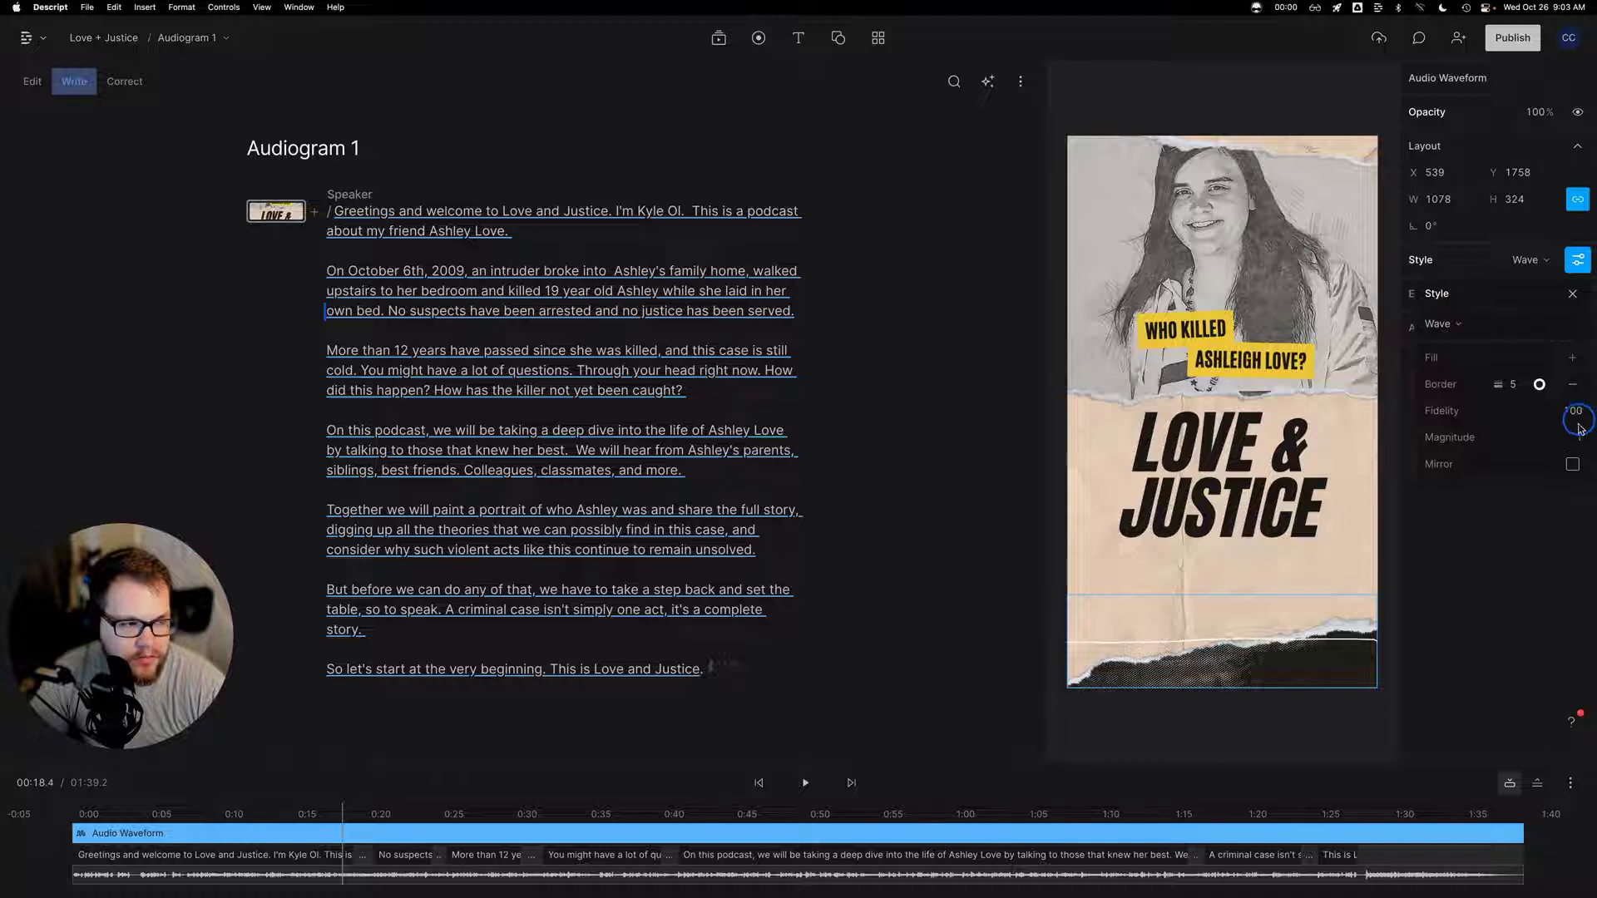
left_click(1572, 464)
left_click_drag(1539, 442, 1588, 441)
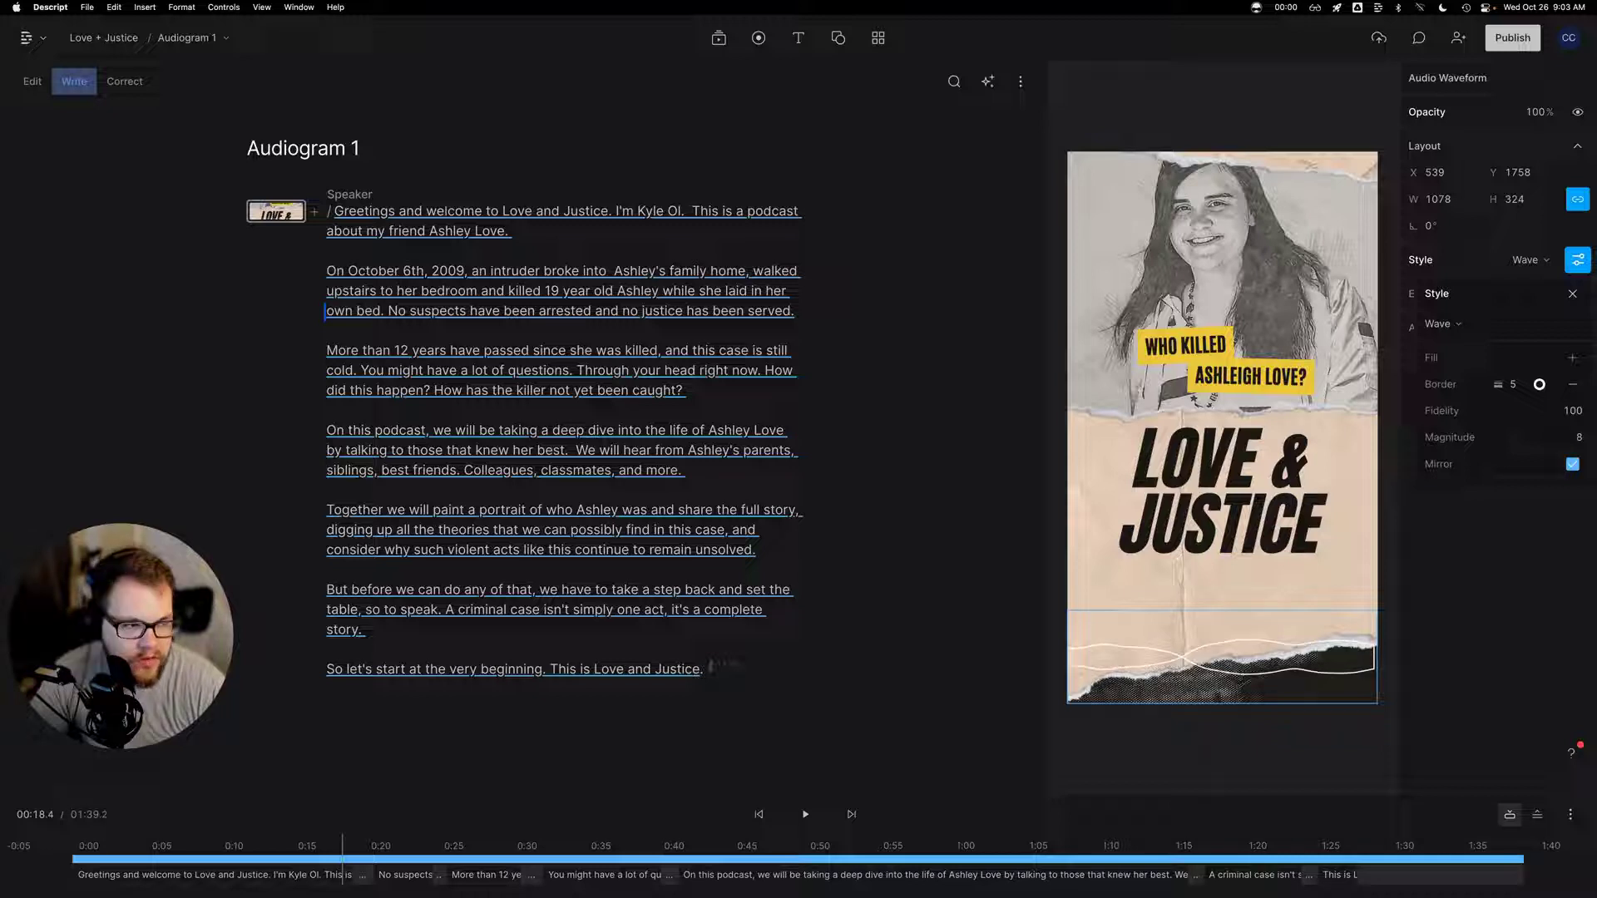
Play the audiogram from the start to preview the waveform, and undo the last edit
left_click(371, 215)
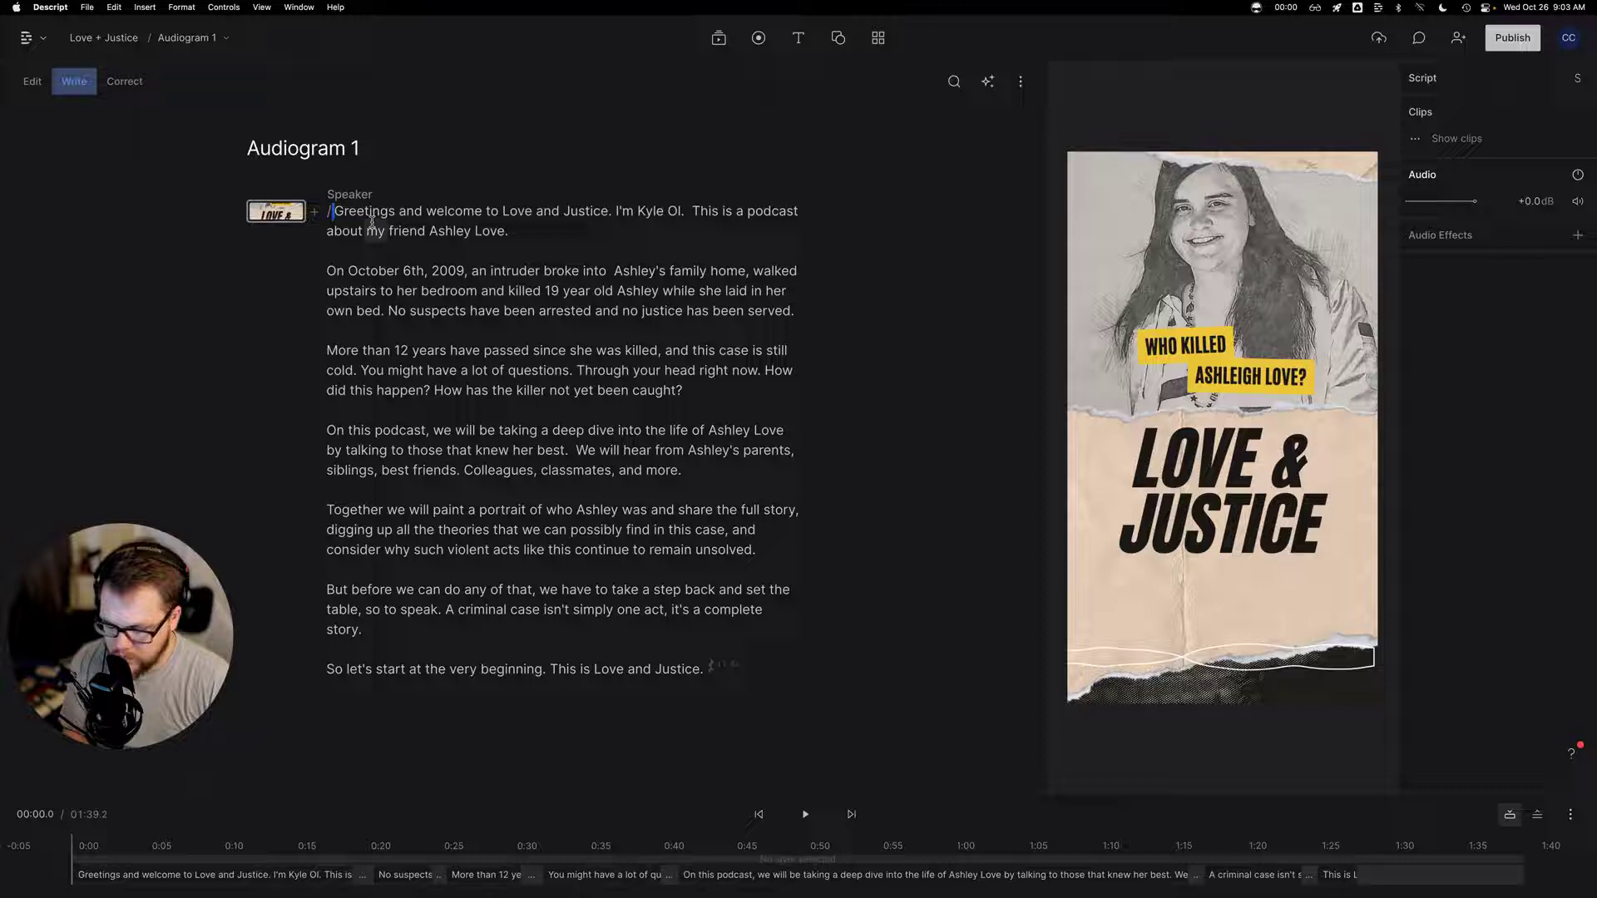
key("space")
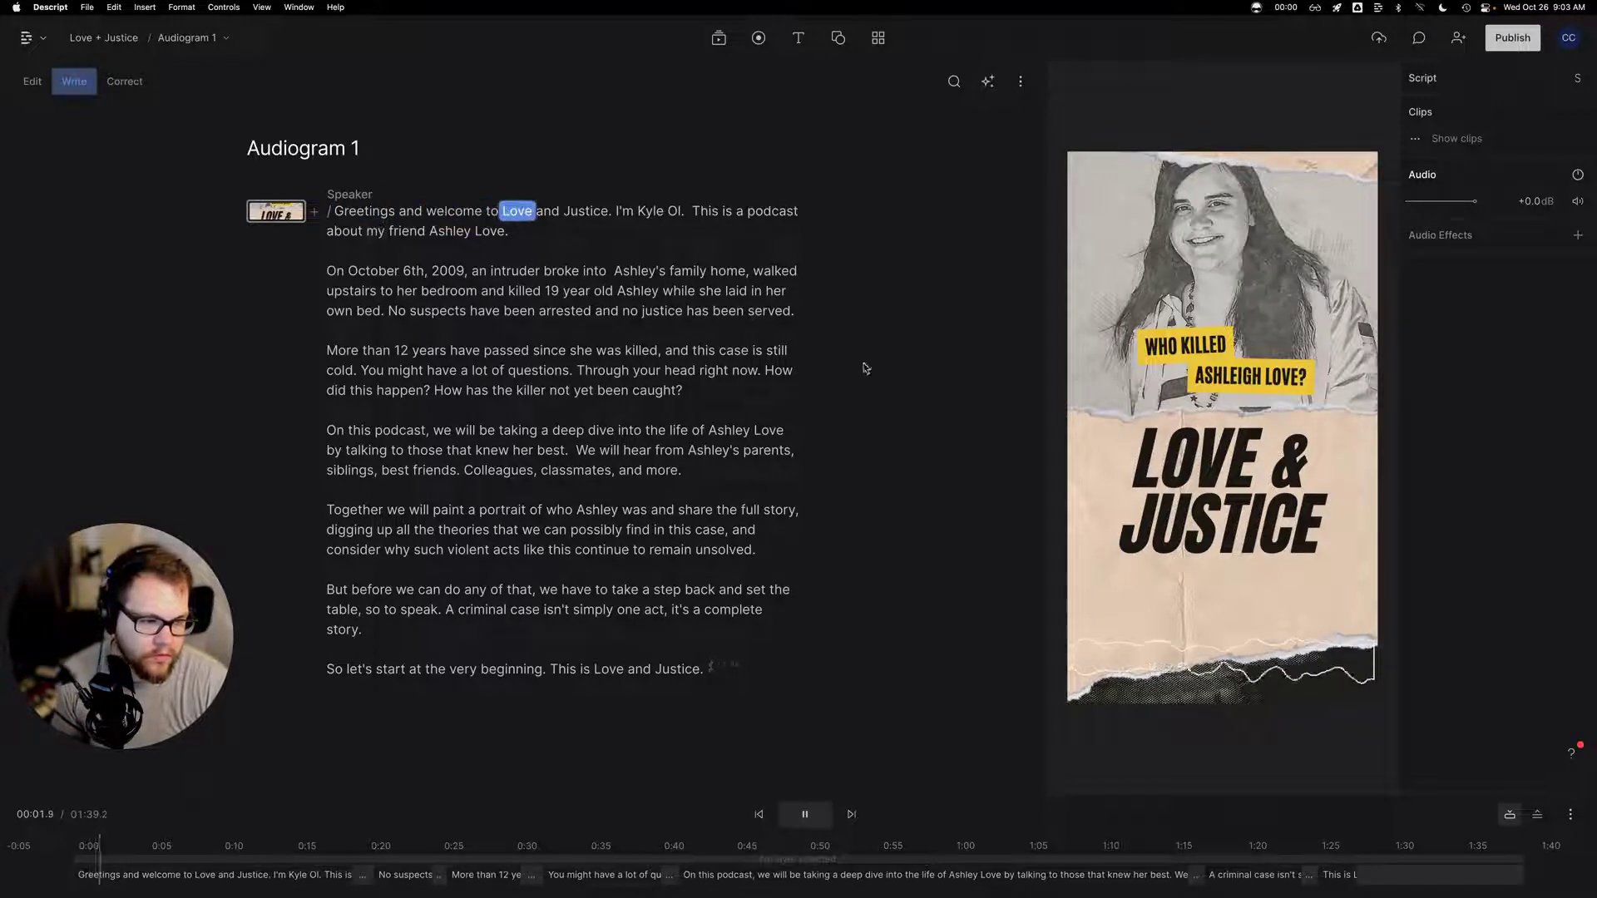
key("super+z")
left_click(1382, 245)
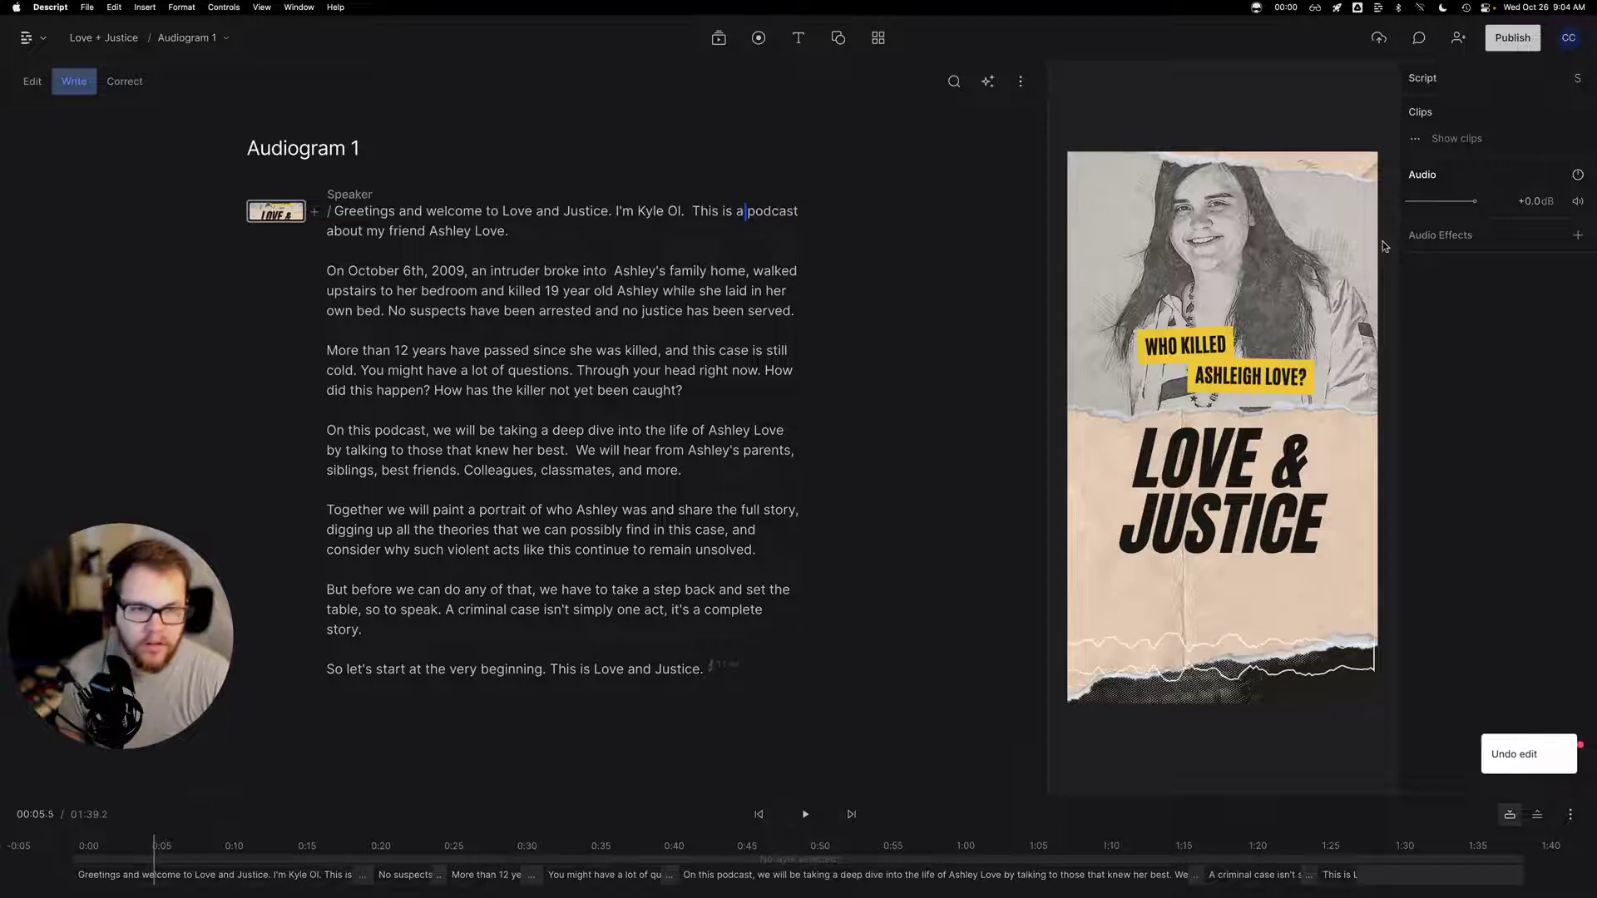
Give the waveform a white fill, set its fidelity to 103 and increase its height to 402
left_click(1582, 265)
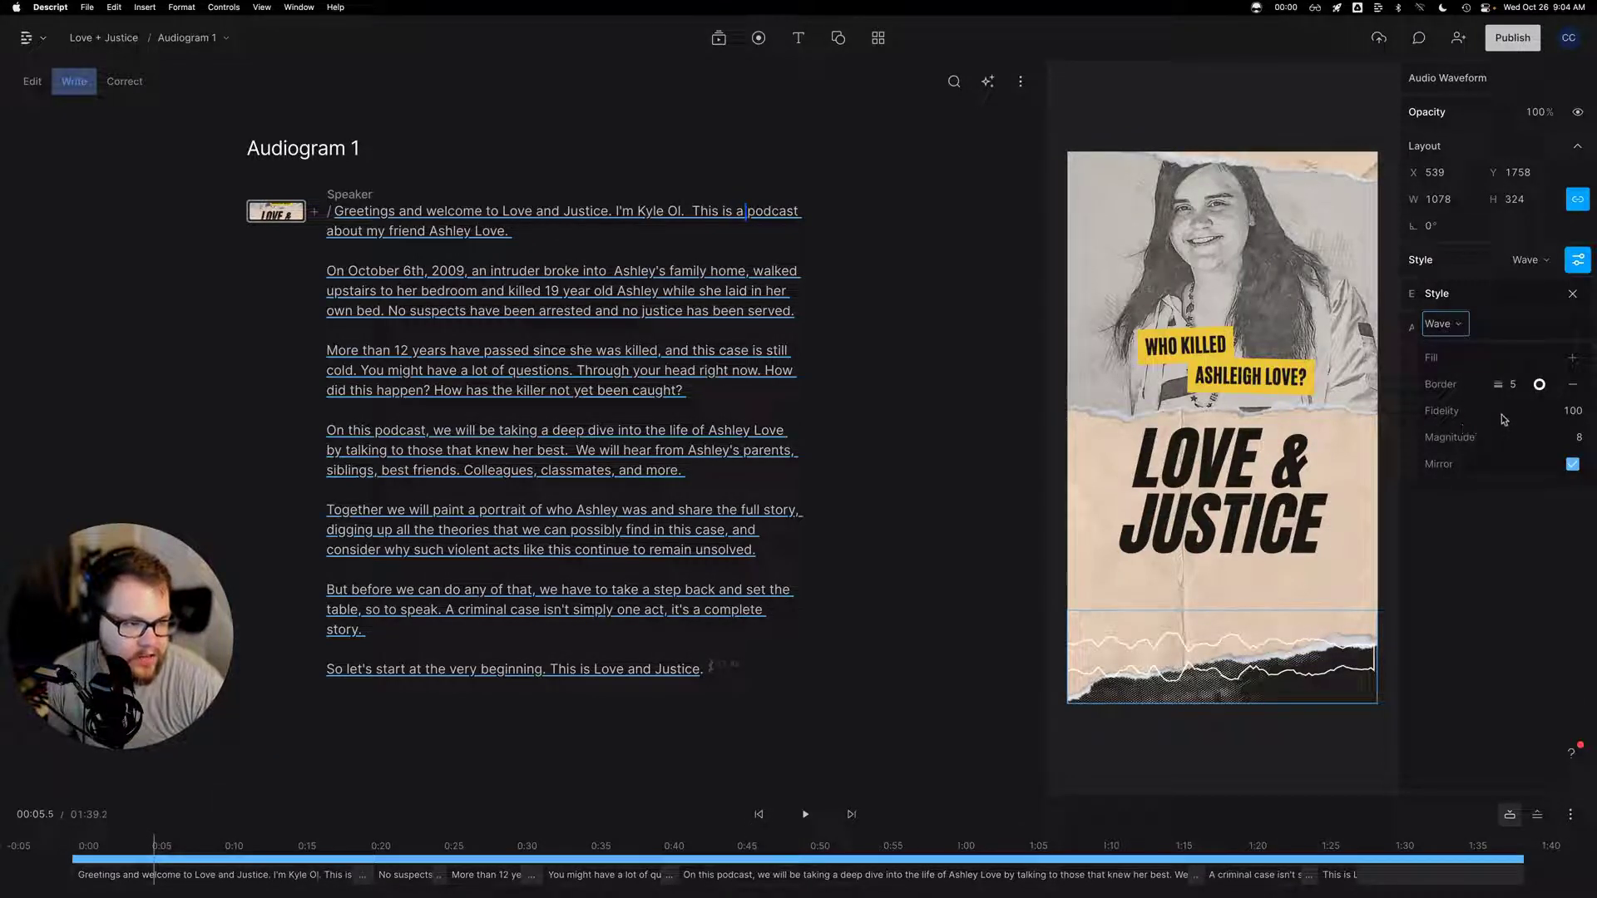
mouse_move(1573, 411)
left_mouse_down()
mouse_move(1544, 412)
mouse_move(1557, 412)
left_mouse_up()
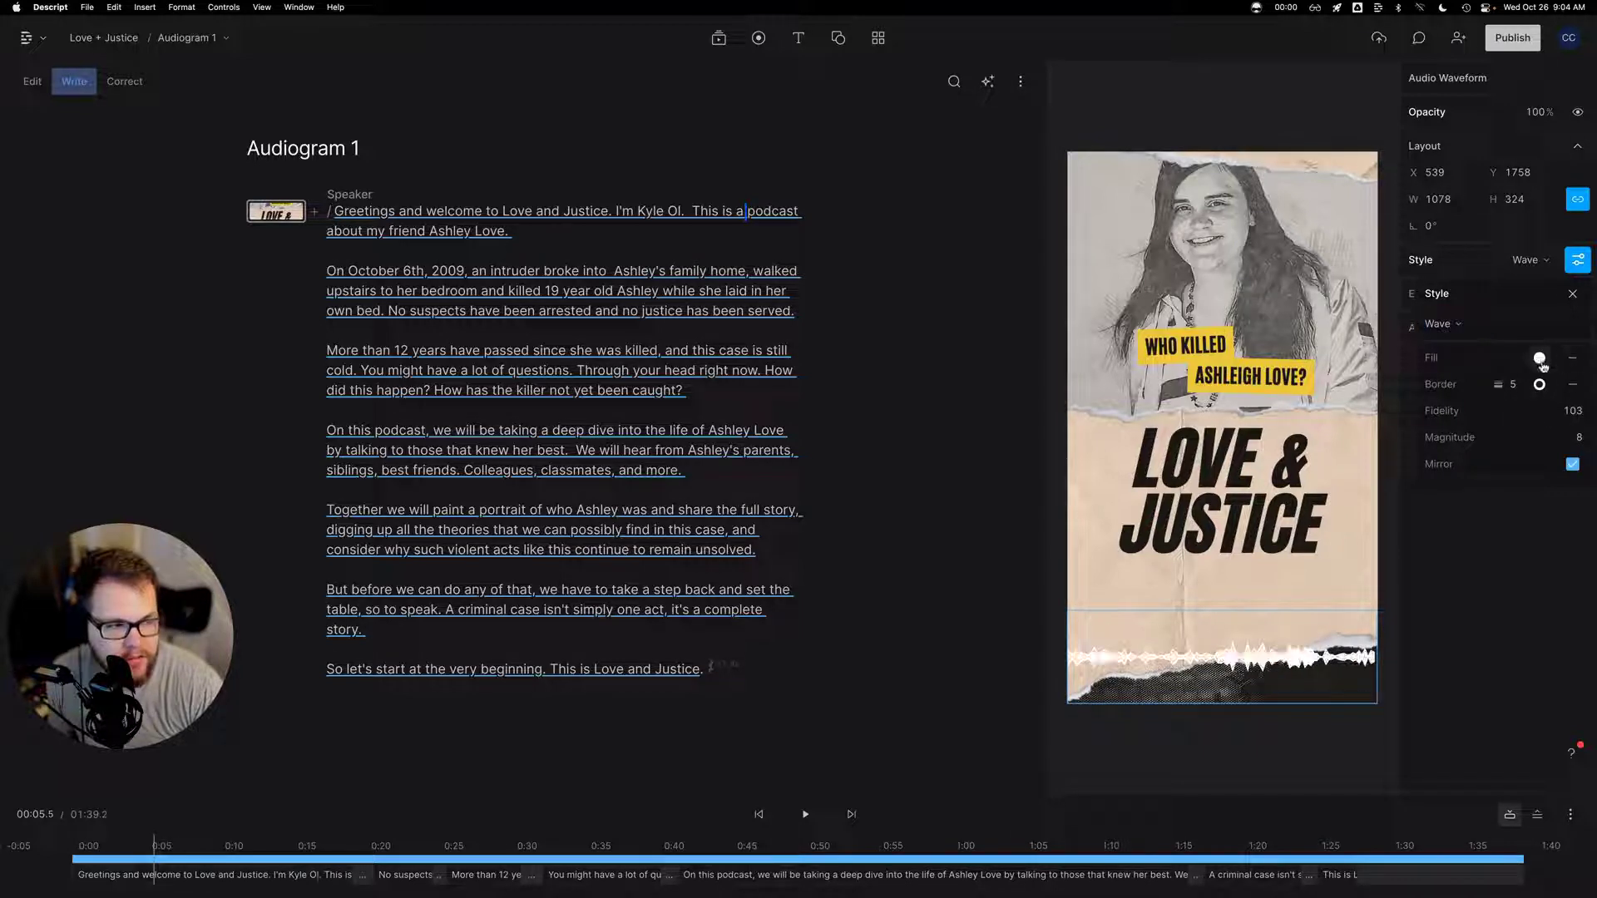
left_click(1261, 613)
mouse_move(1261, 612)
left_mouse_down()
mouse_move(1256, 538)
mouse_move(1256, 588)
left_mouse_up()
key("space")
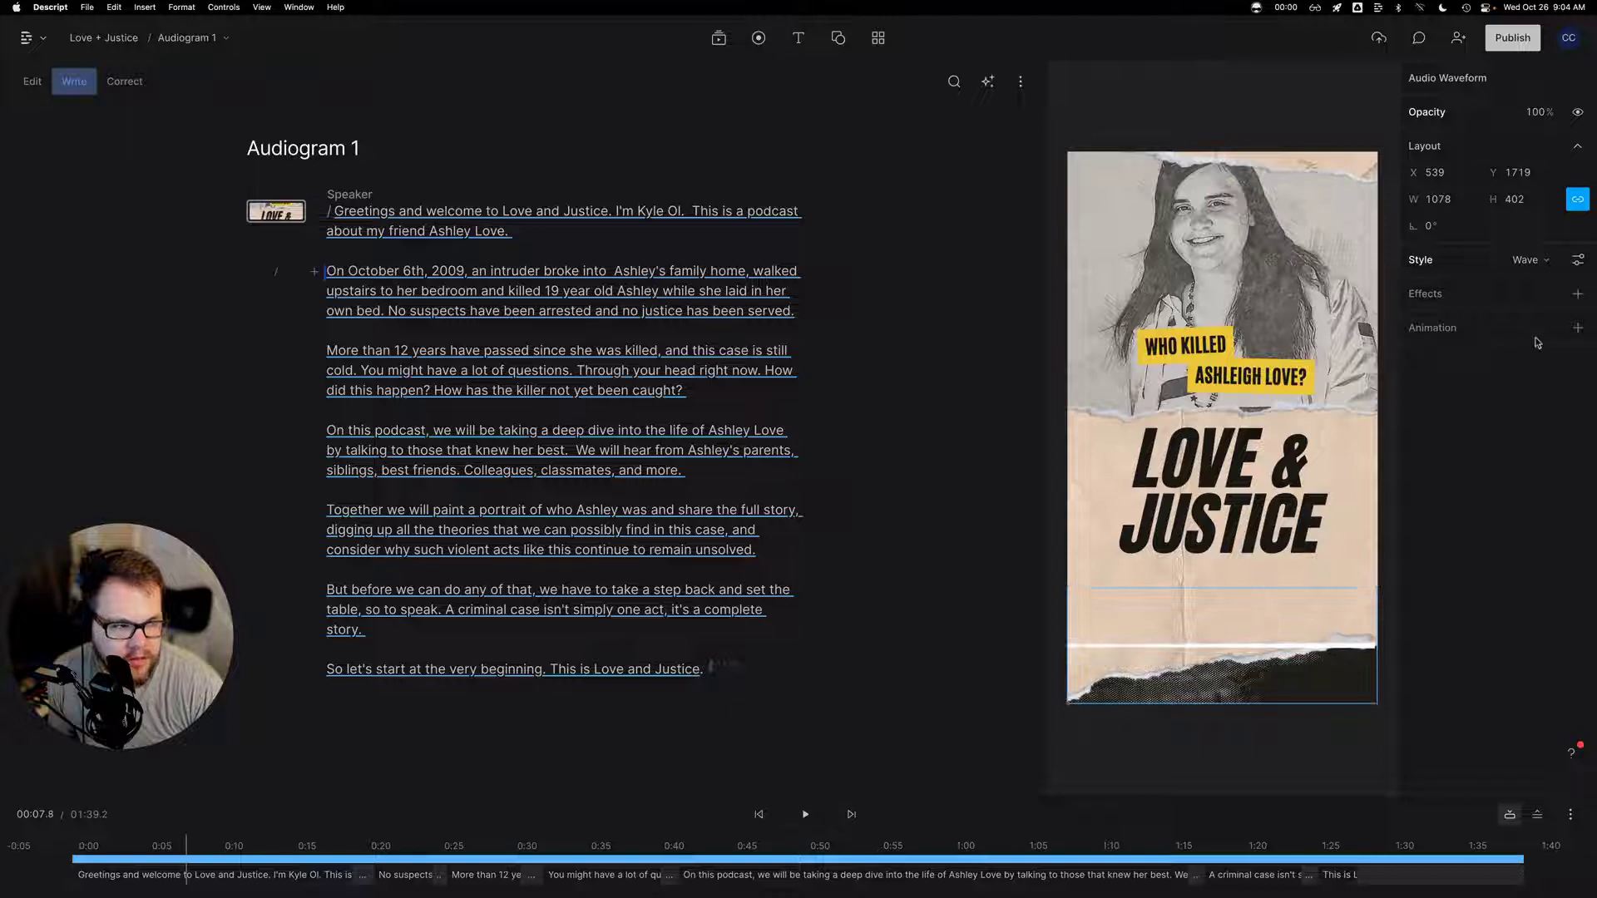
left_click(1578, 259)
left_click(926, 301)
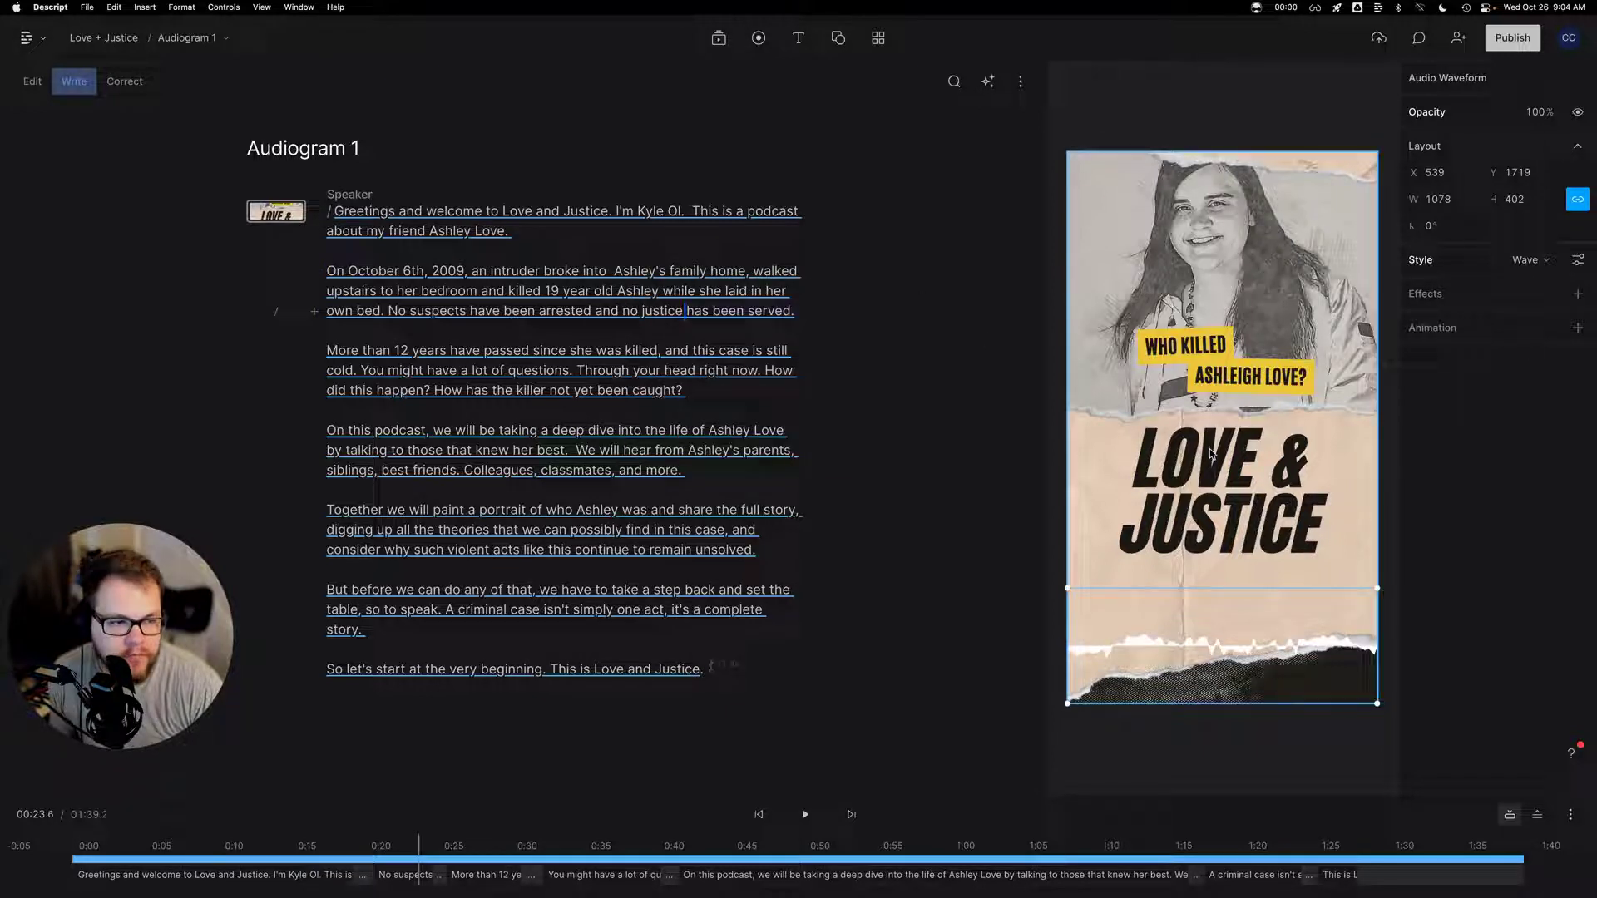
Enlarge the waveform to a height of 988 and centre it on the artwork's lower edge at about Y 1920
left_click_drag(1294, 662, 1294, 717)
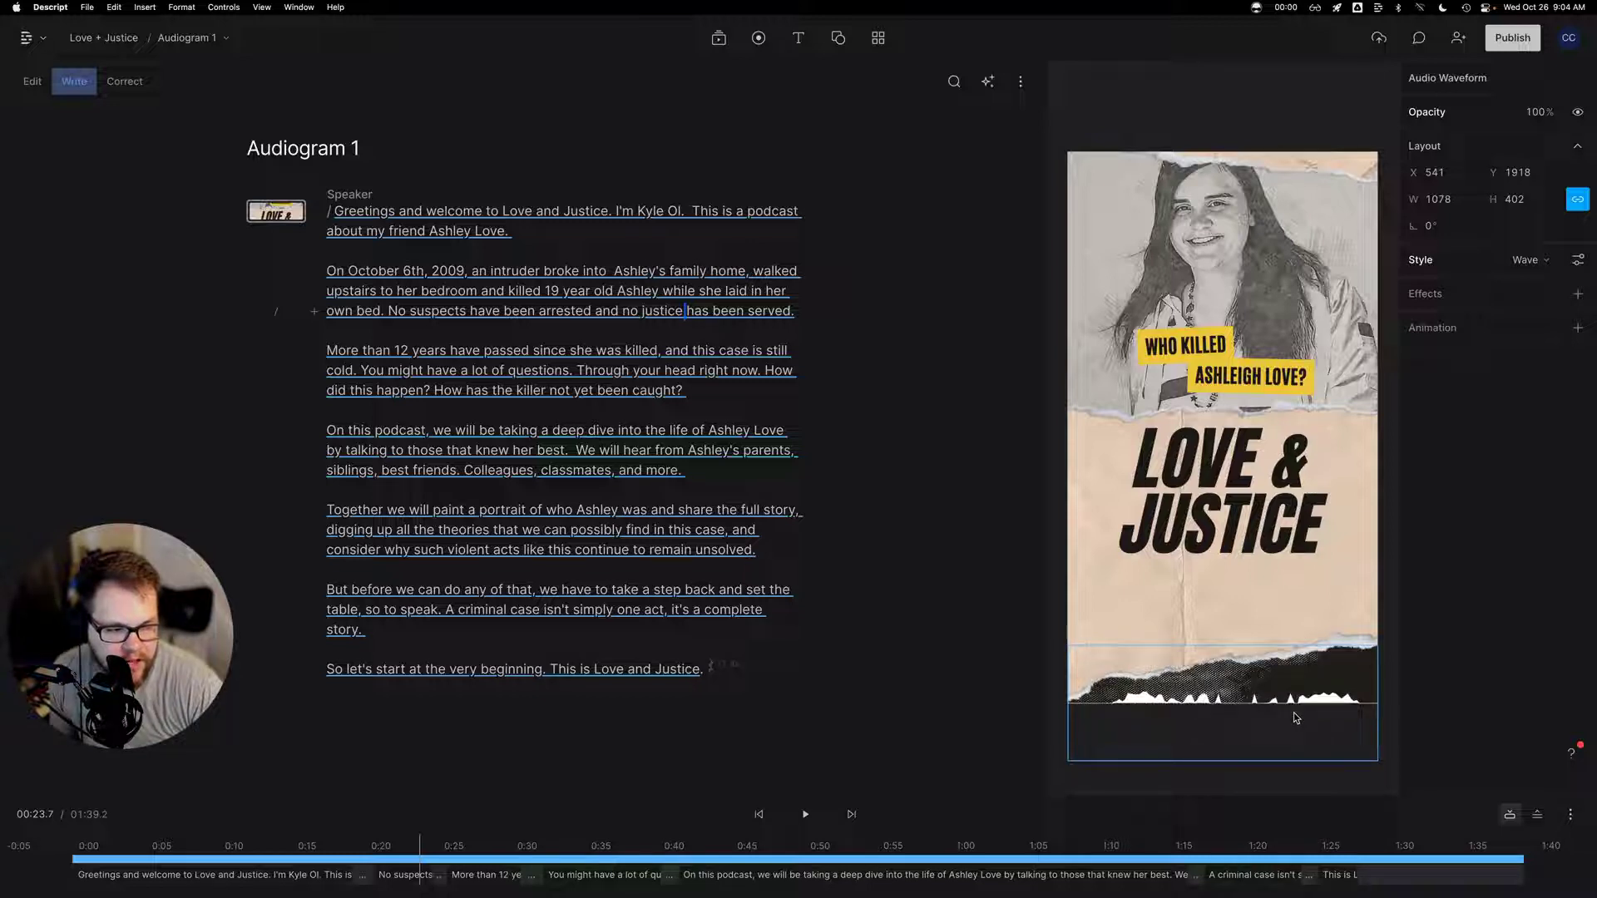
left_click_drag(1248, 639, 1245, 486)
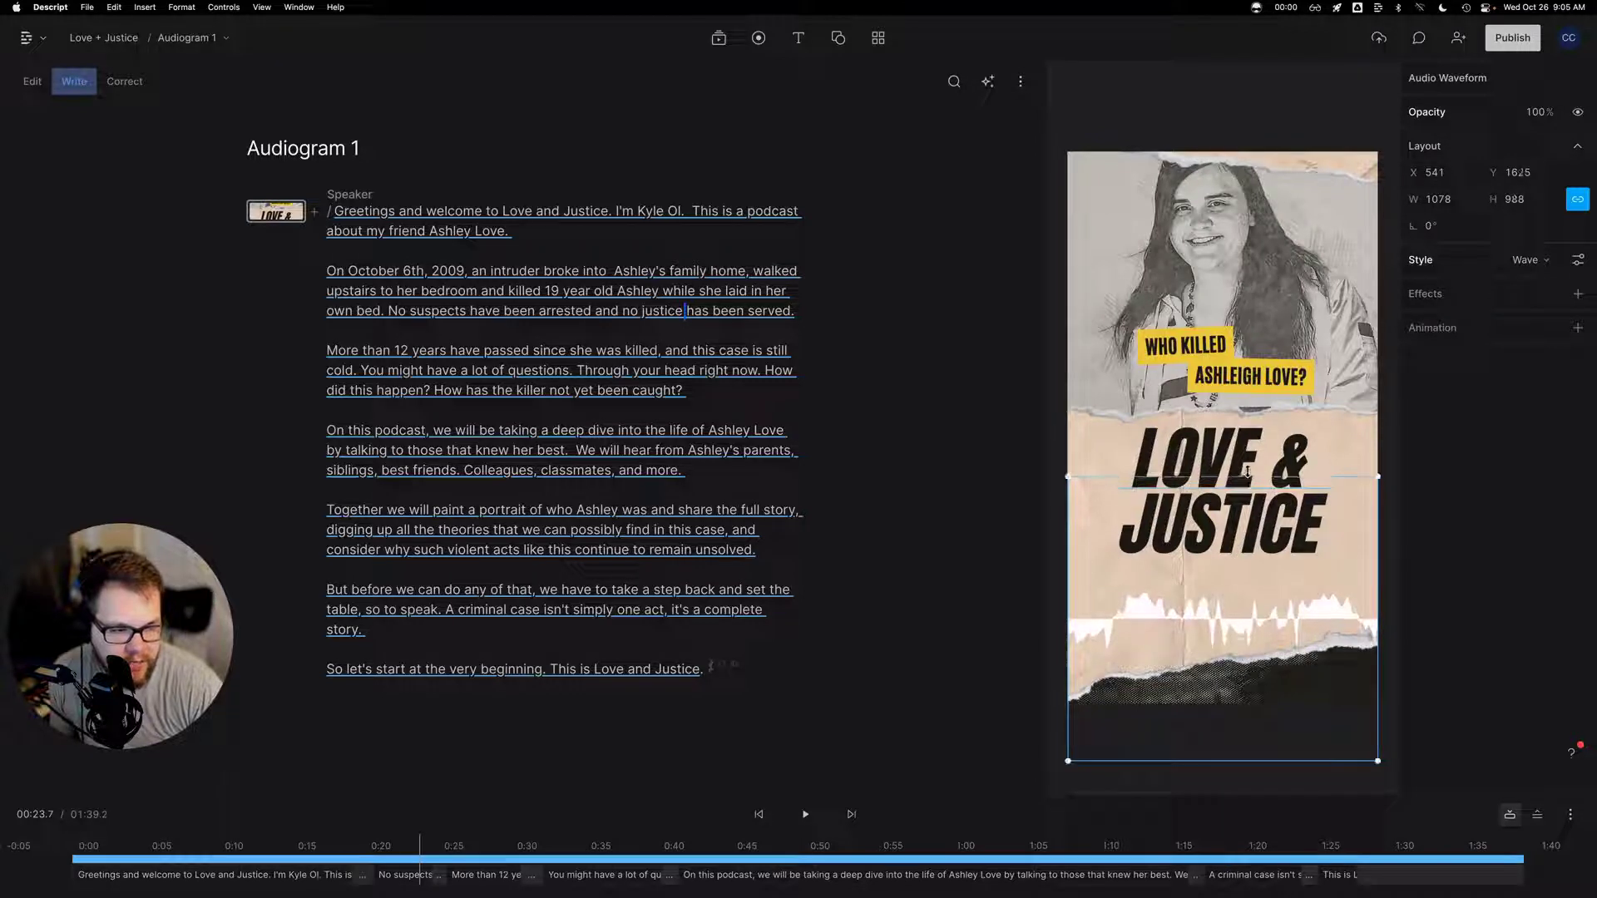
left_click_drag(1287, 601, 1285, 691)
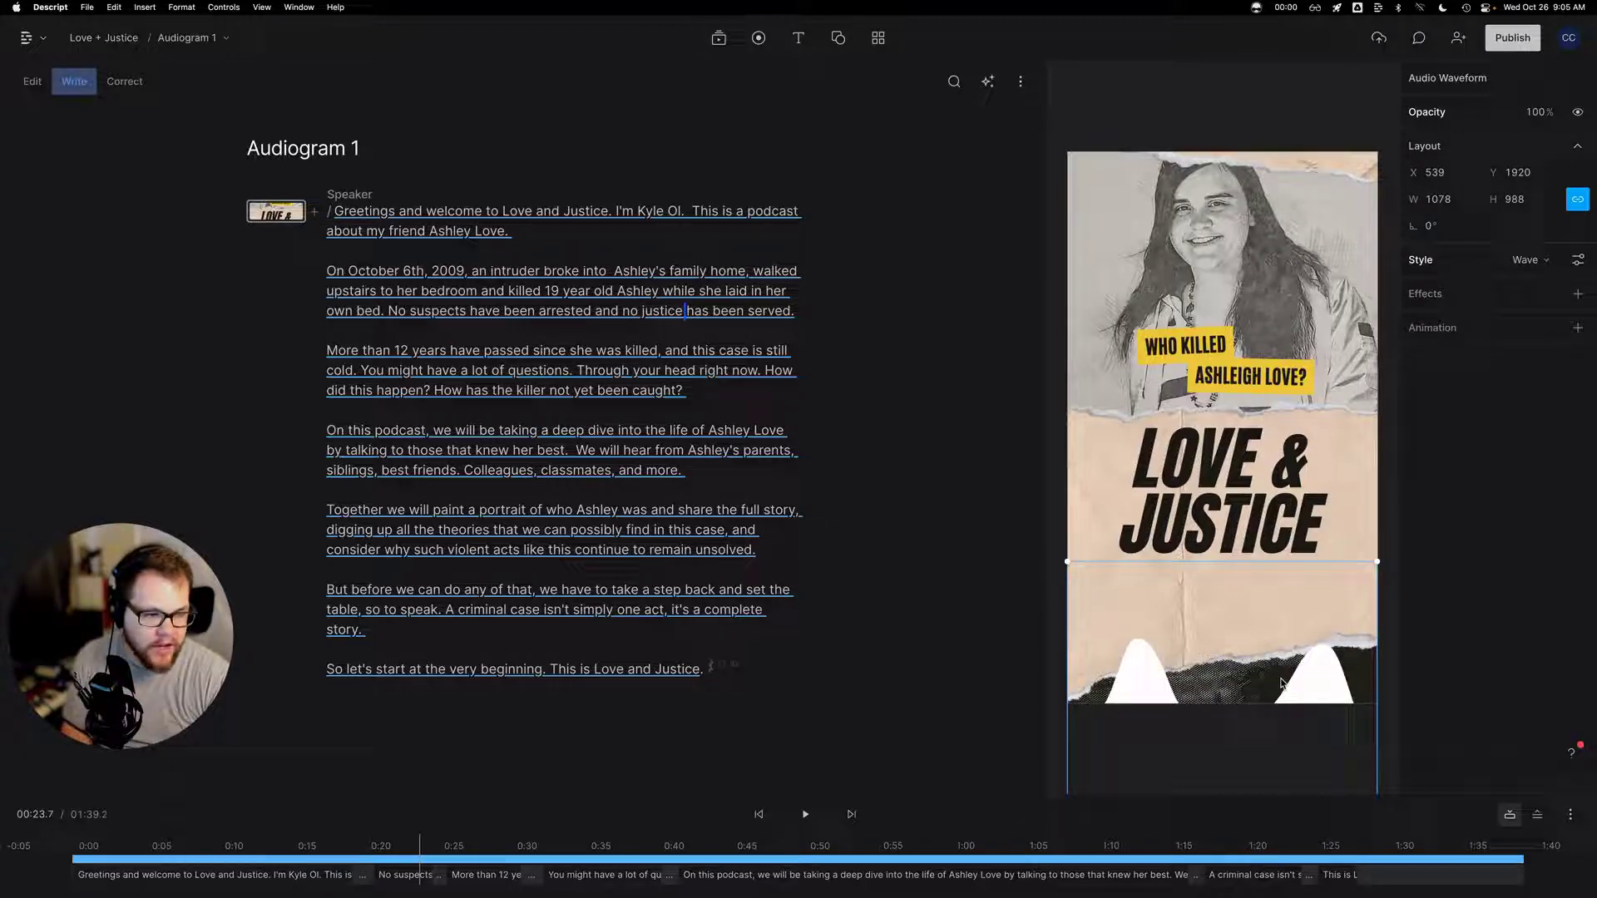
Duplicate the waveform onto the artwork's upper edge at Y -1 and lower the copy's opacity to about 50%
left_click_drag(1280, 684, 1283, 129)
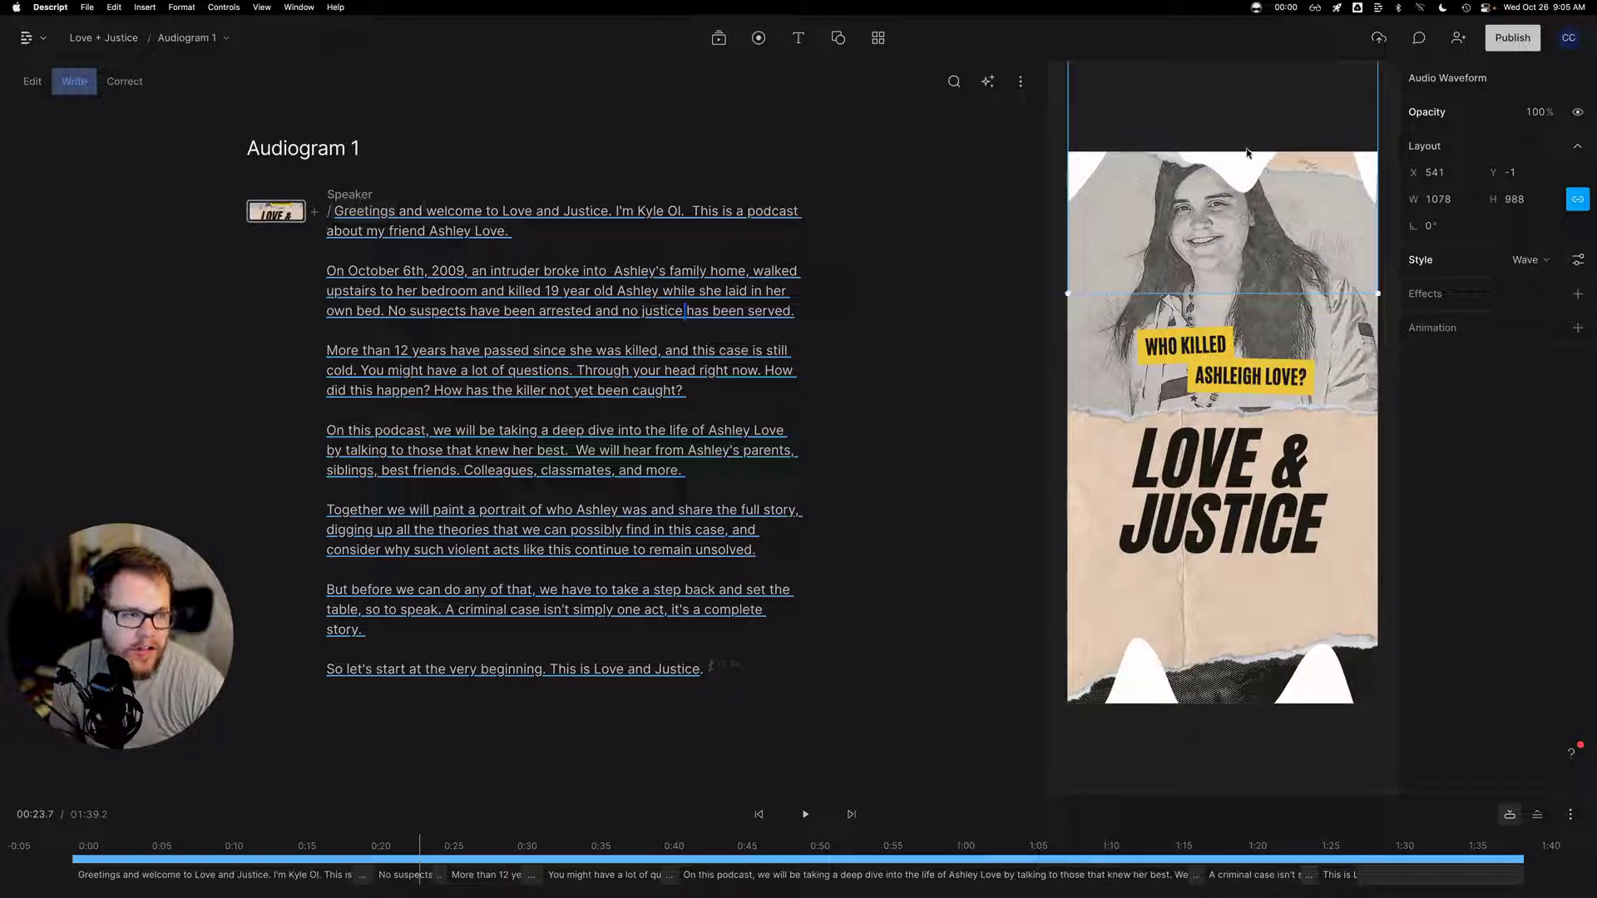
left_click_drag(1557, 120, 1540, 112)
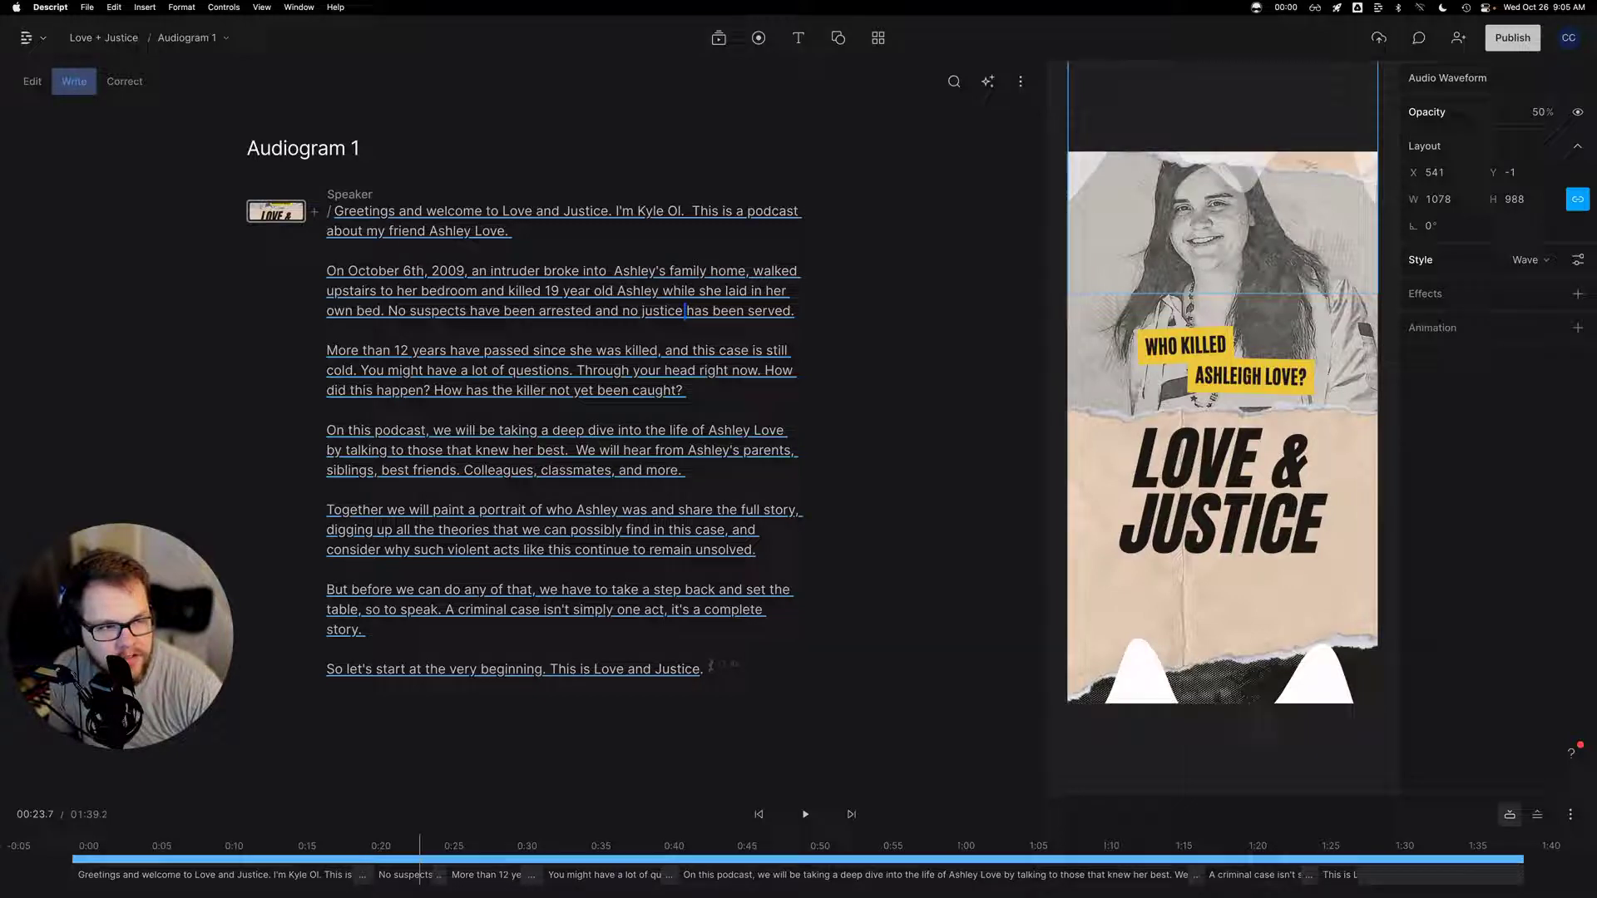
Play the audiogram from the first word to preview both waveforms
double_click(364, 213)
key("space")
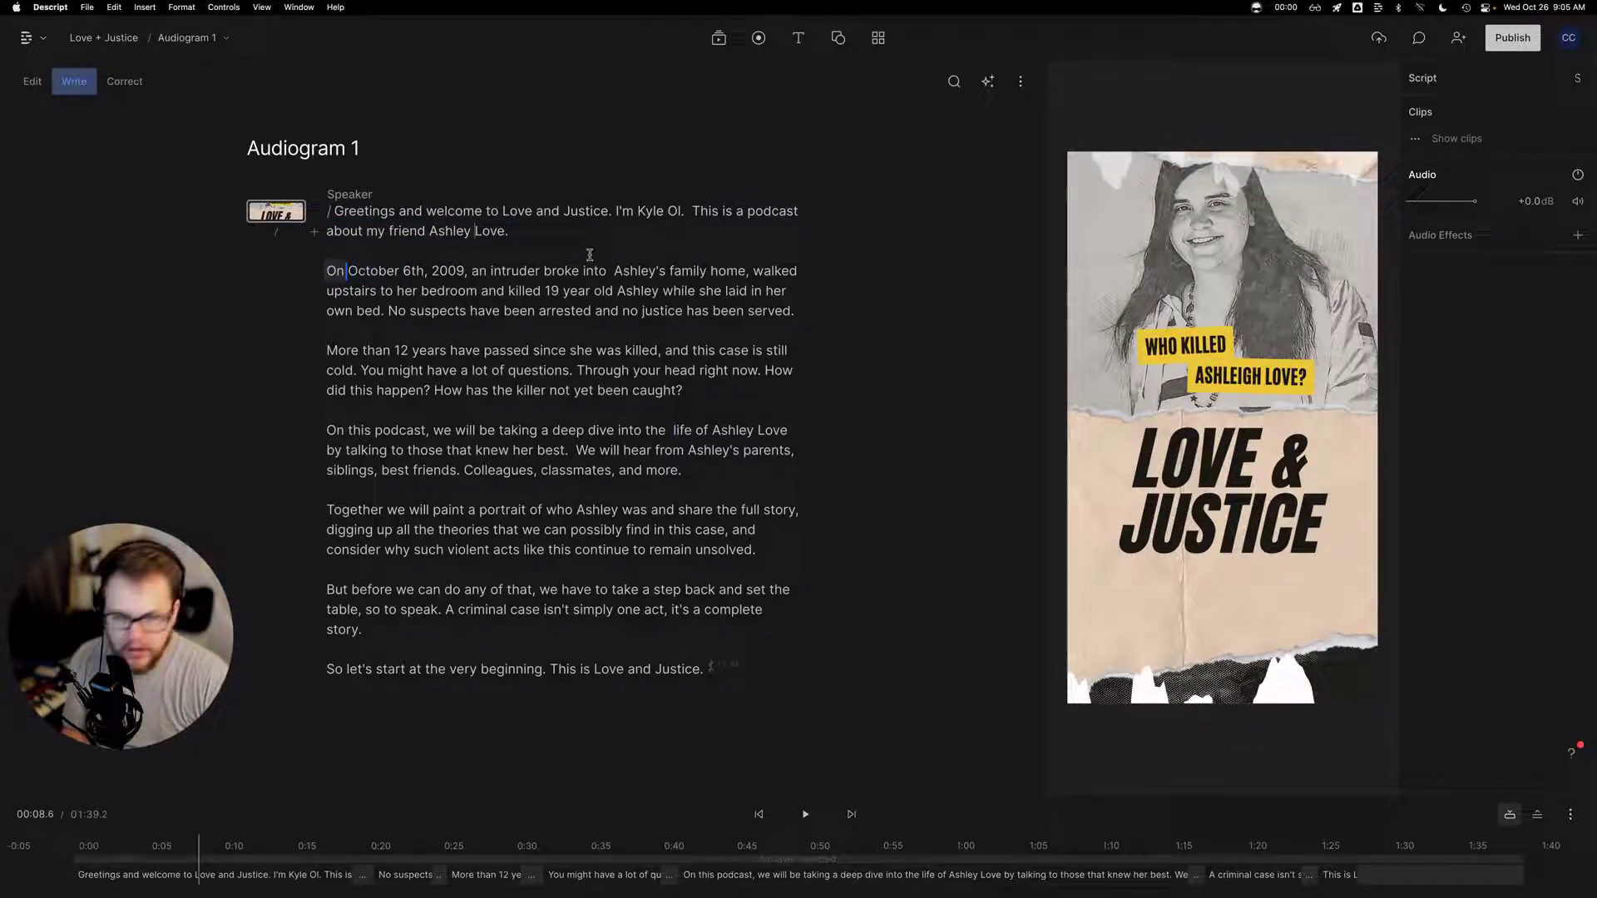
key("space")
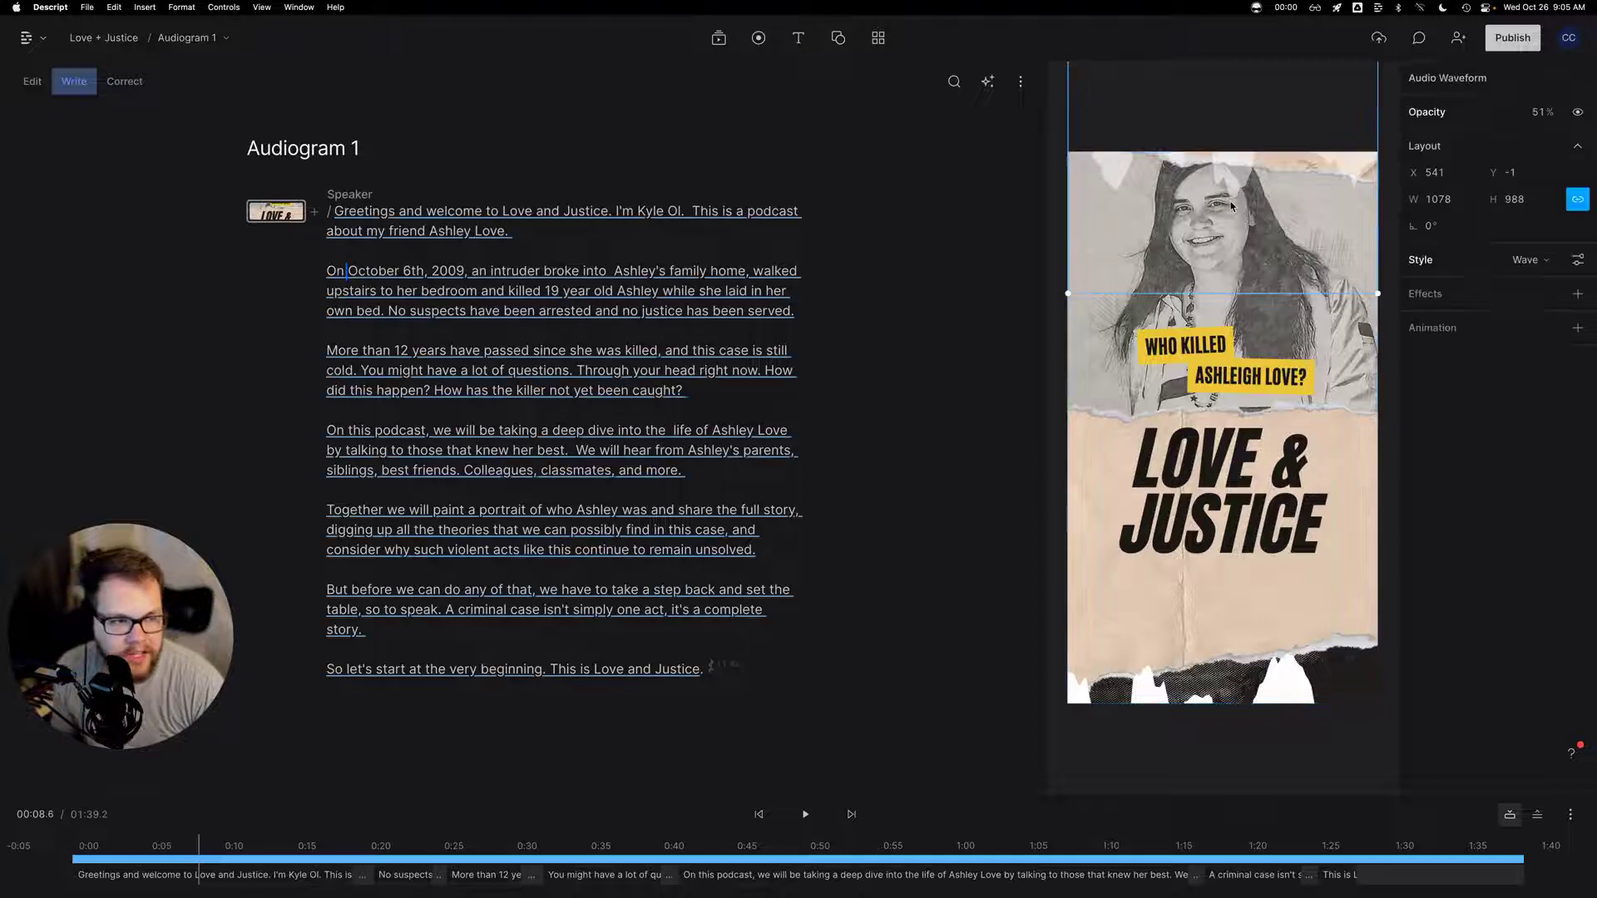
Set the magnitude of the waveform at the artwork's lower edge to 8 in its style settings
left_click(1256, 670)
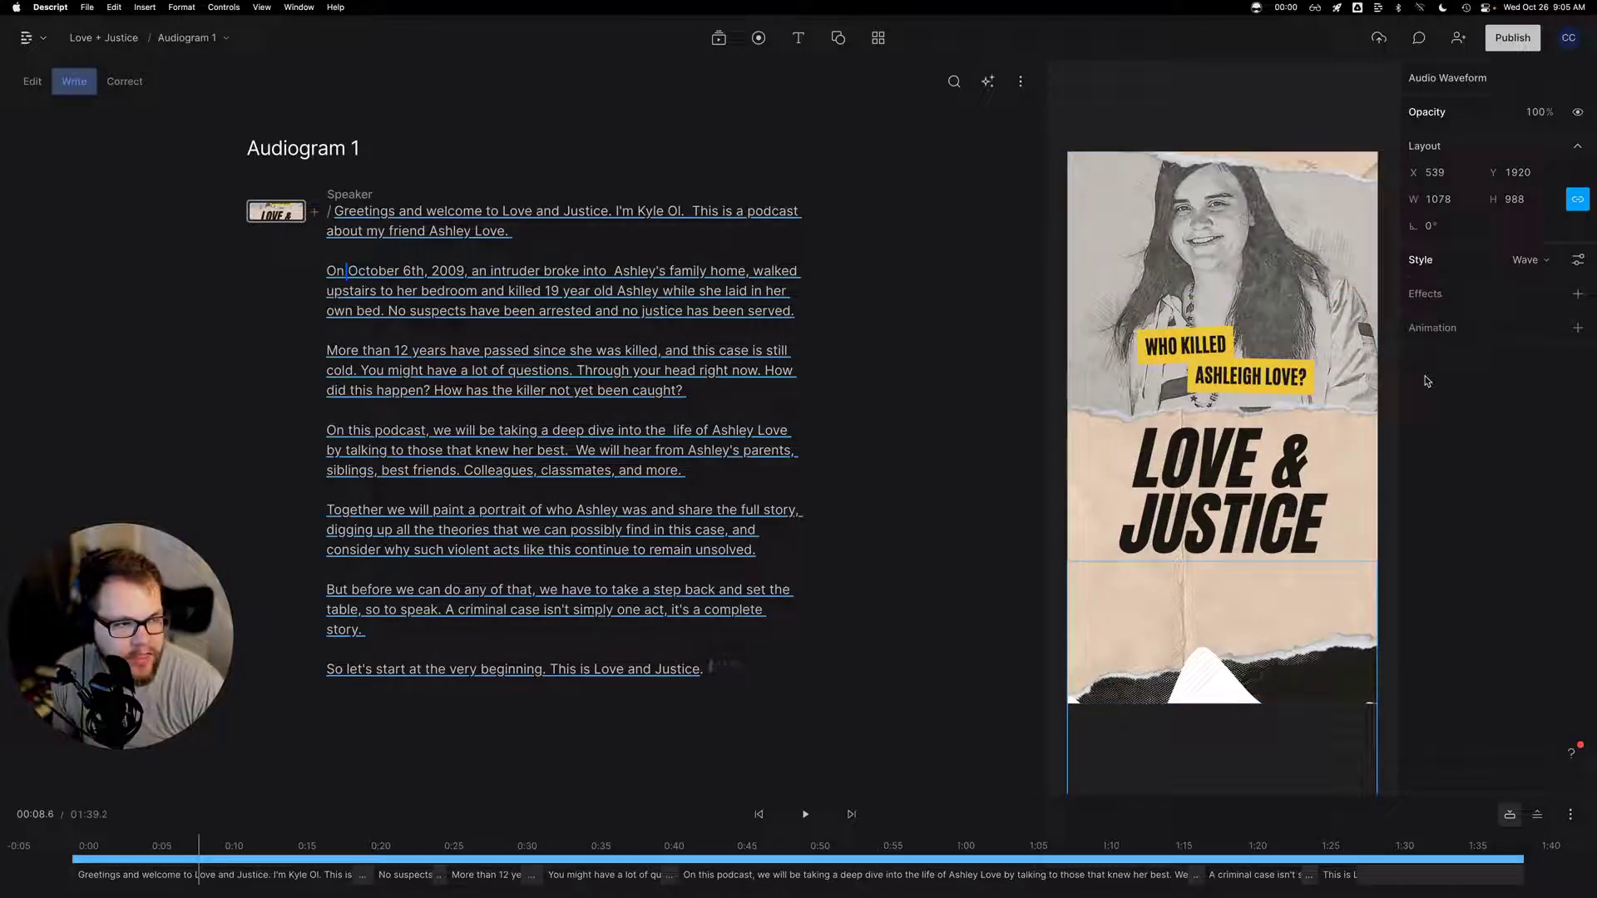
left_click(1578, 261)
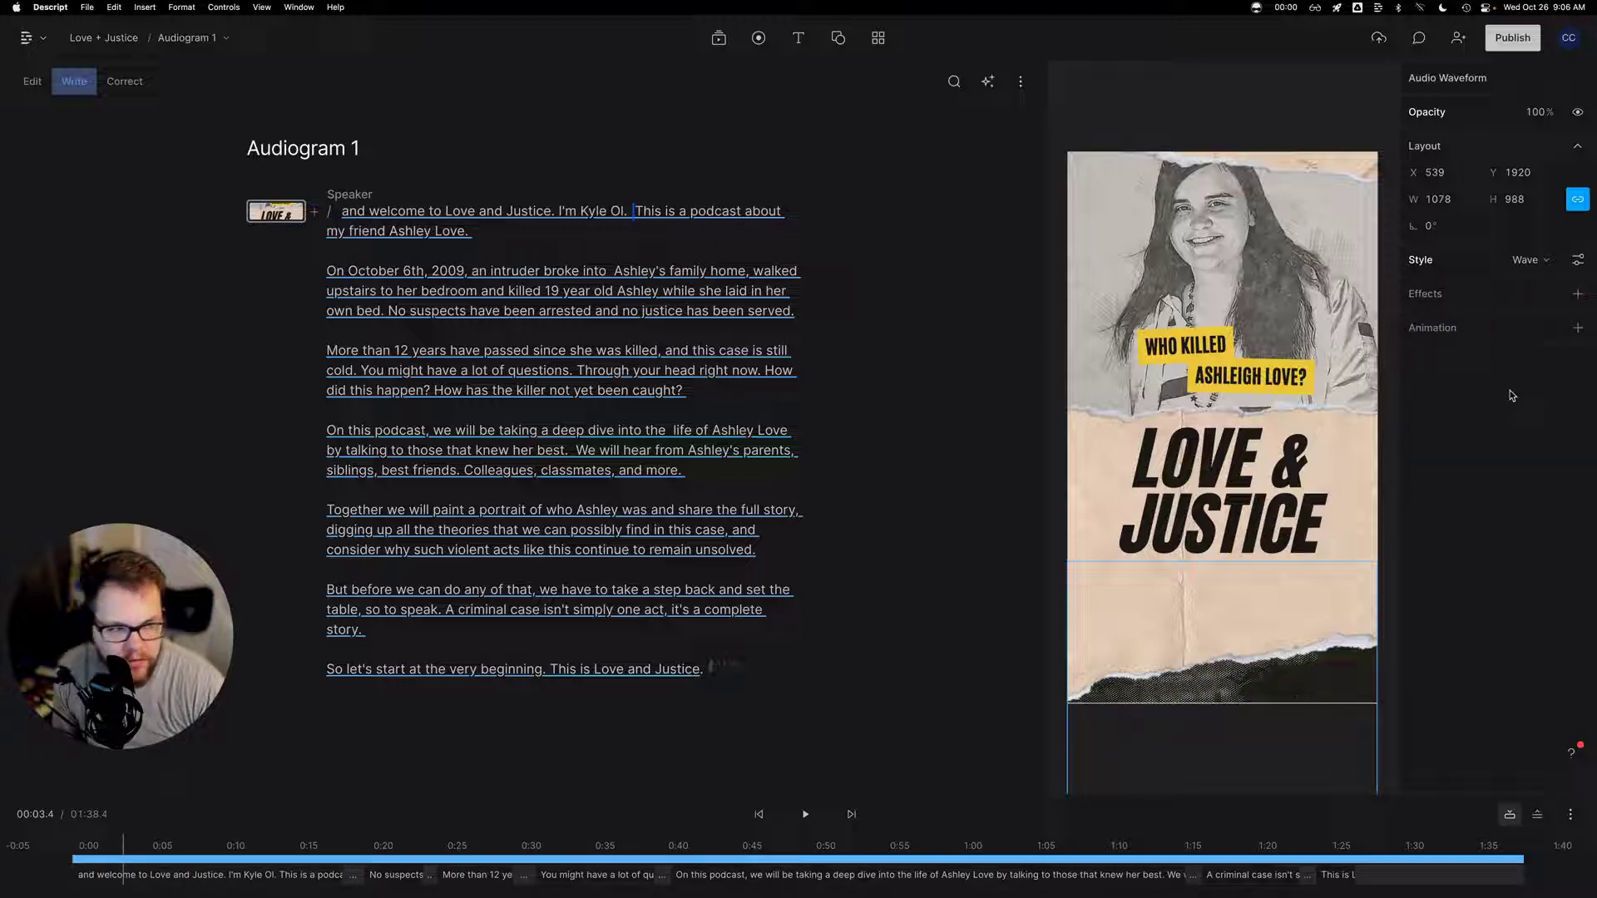
left_click(1578, 295)
left_click(1576, 266)
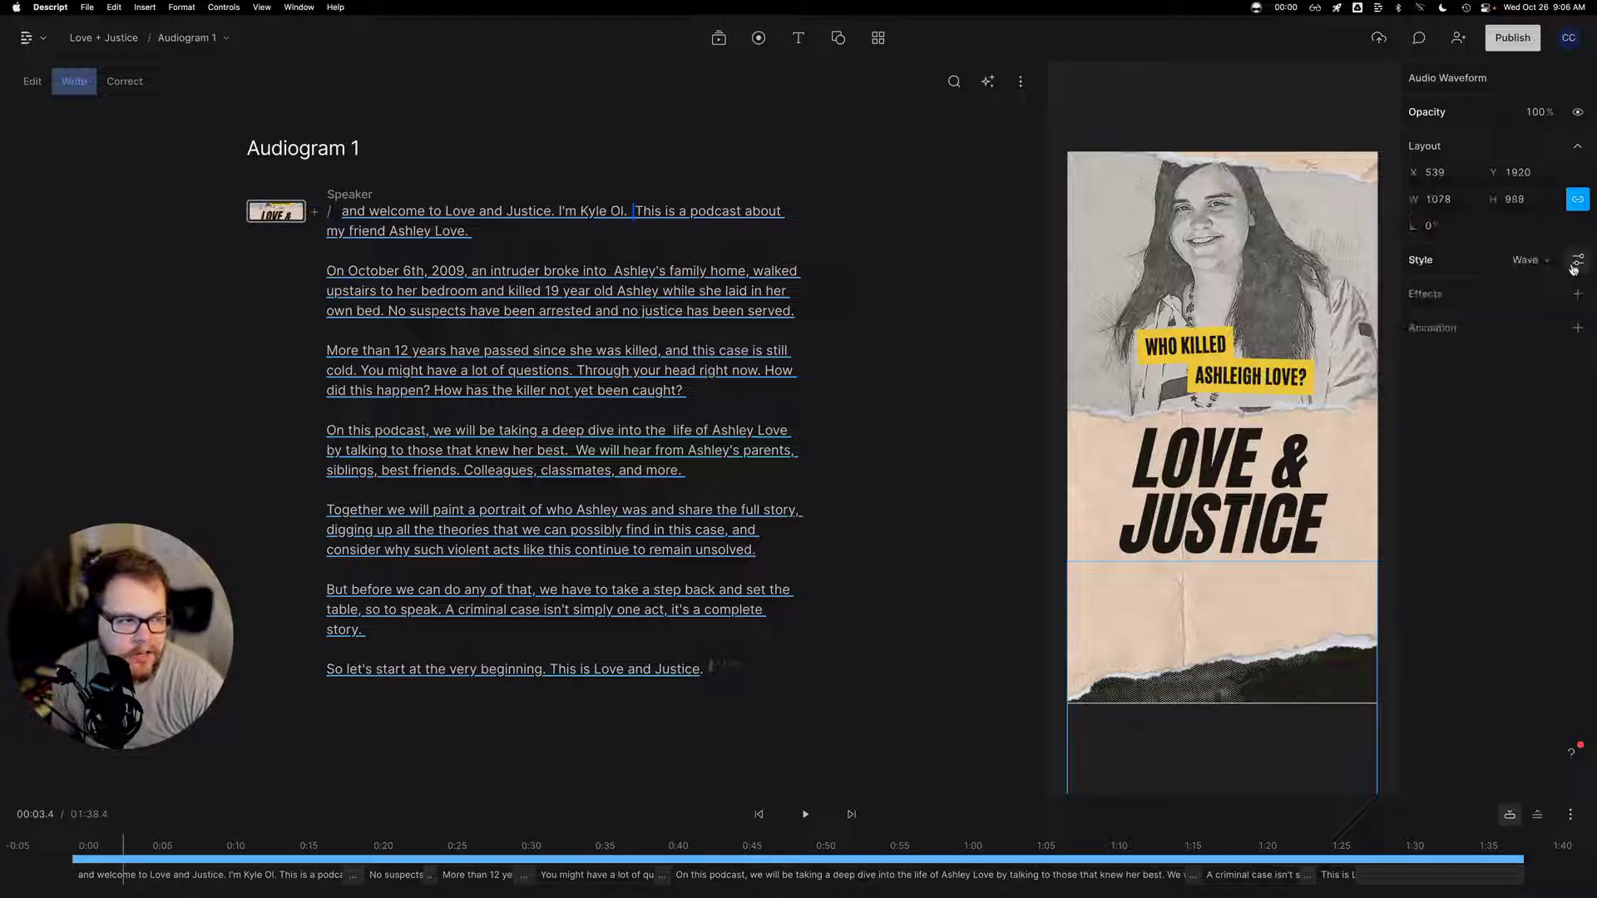
left_click(1576, 265)
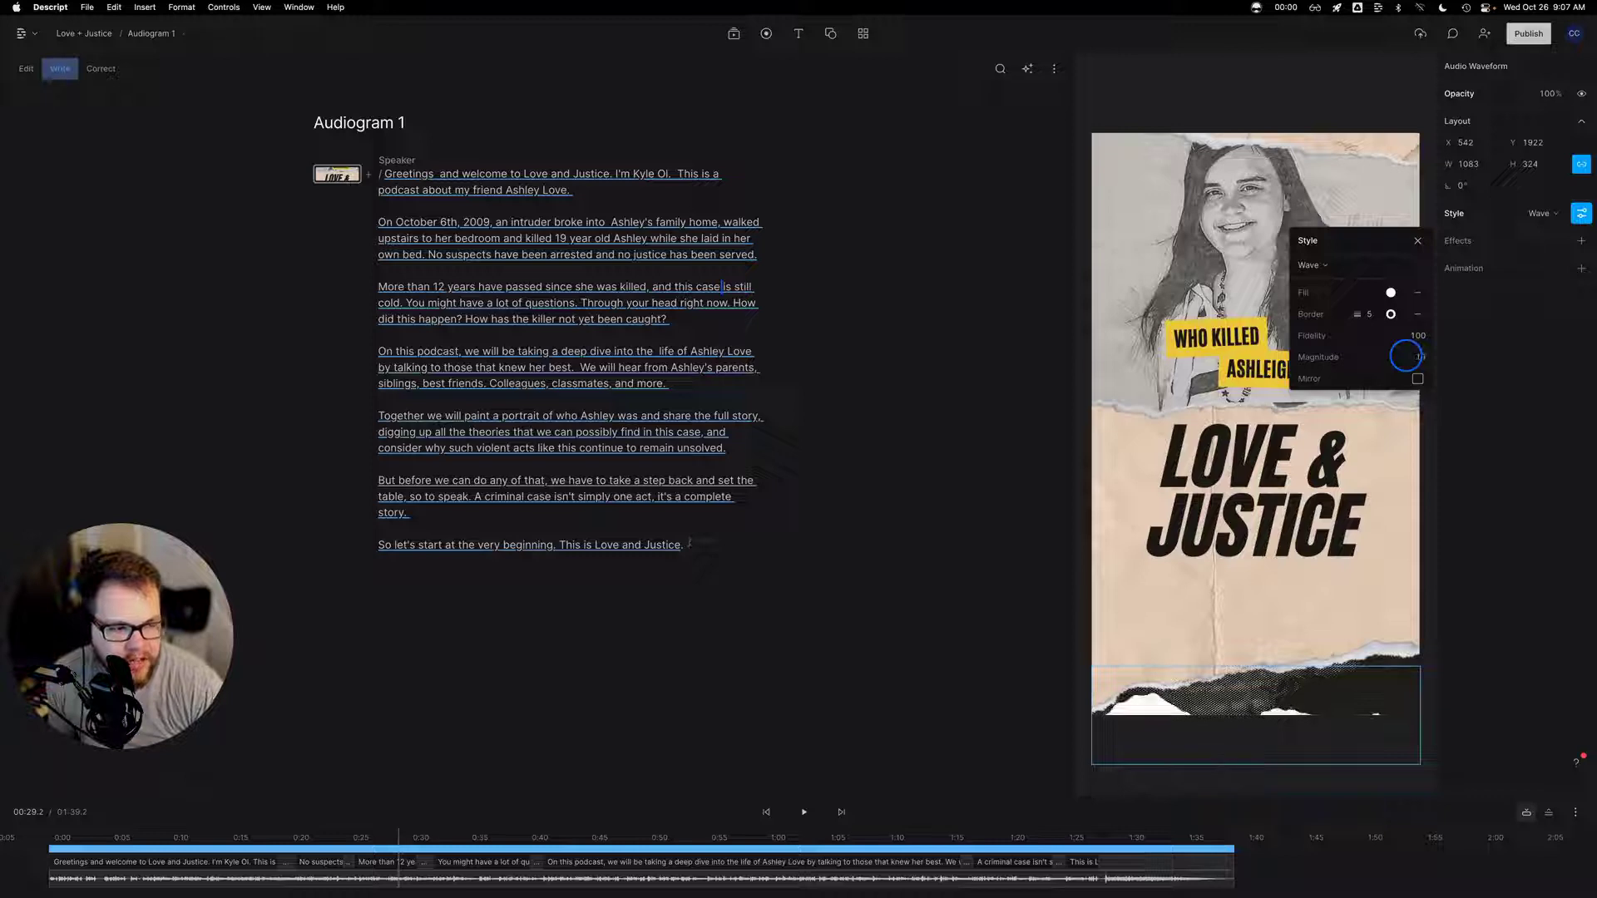
type("8")
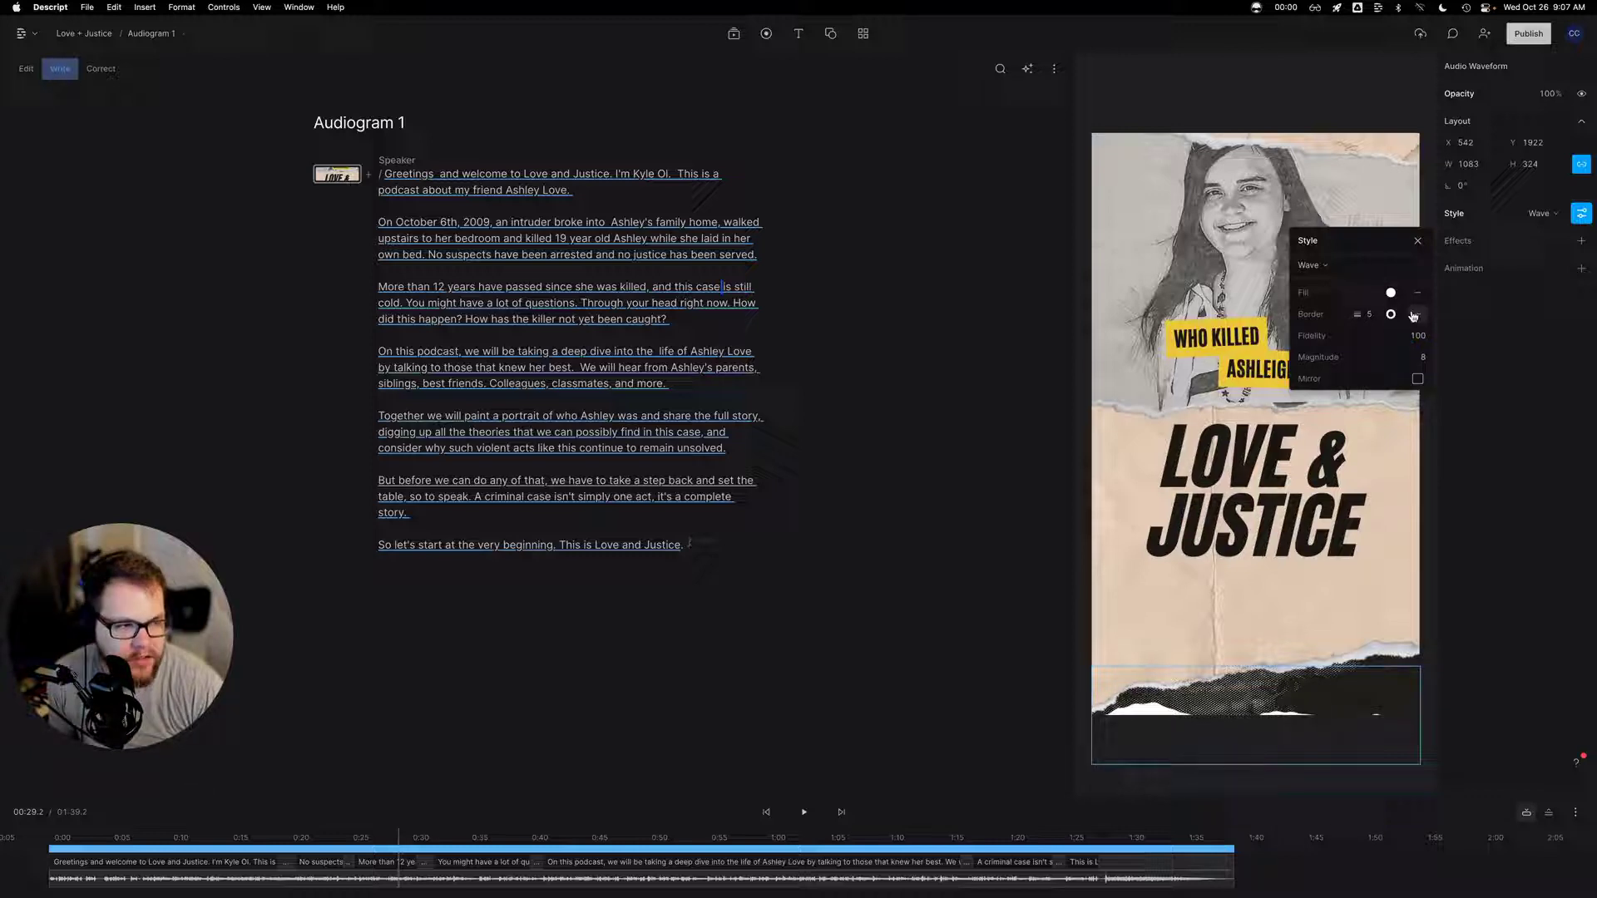
Set the lower waveform's border thickness to 187 and change its fill colour to a saturated yellow
left_click_drag(1367, 313, 1368, 314)
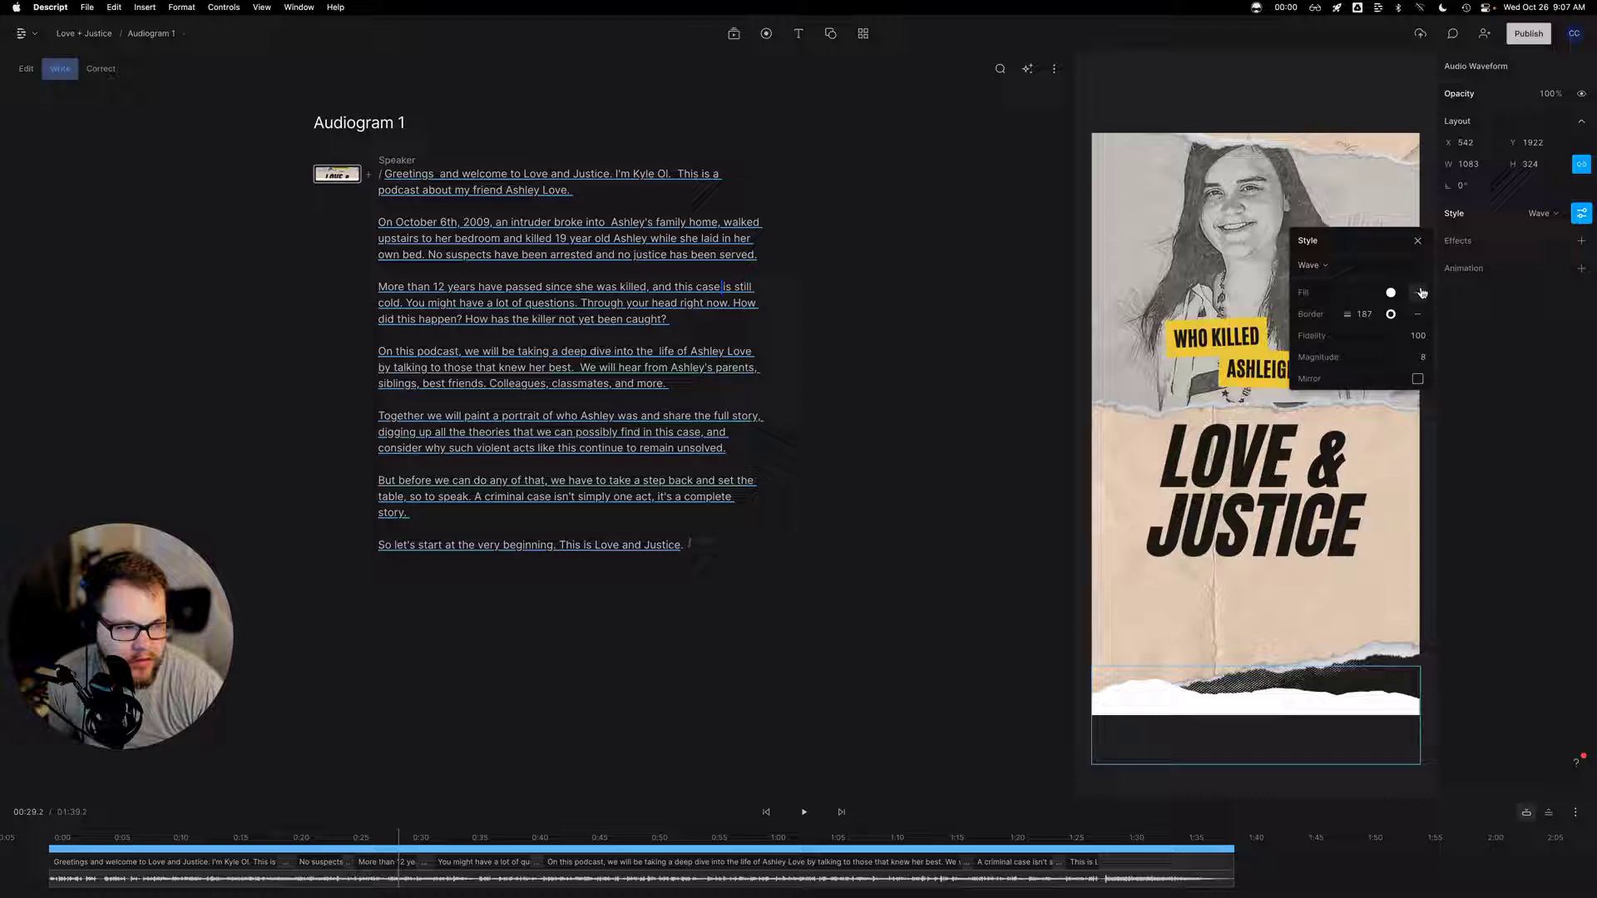
left_click(1390, 293)
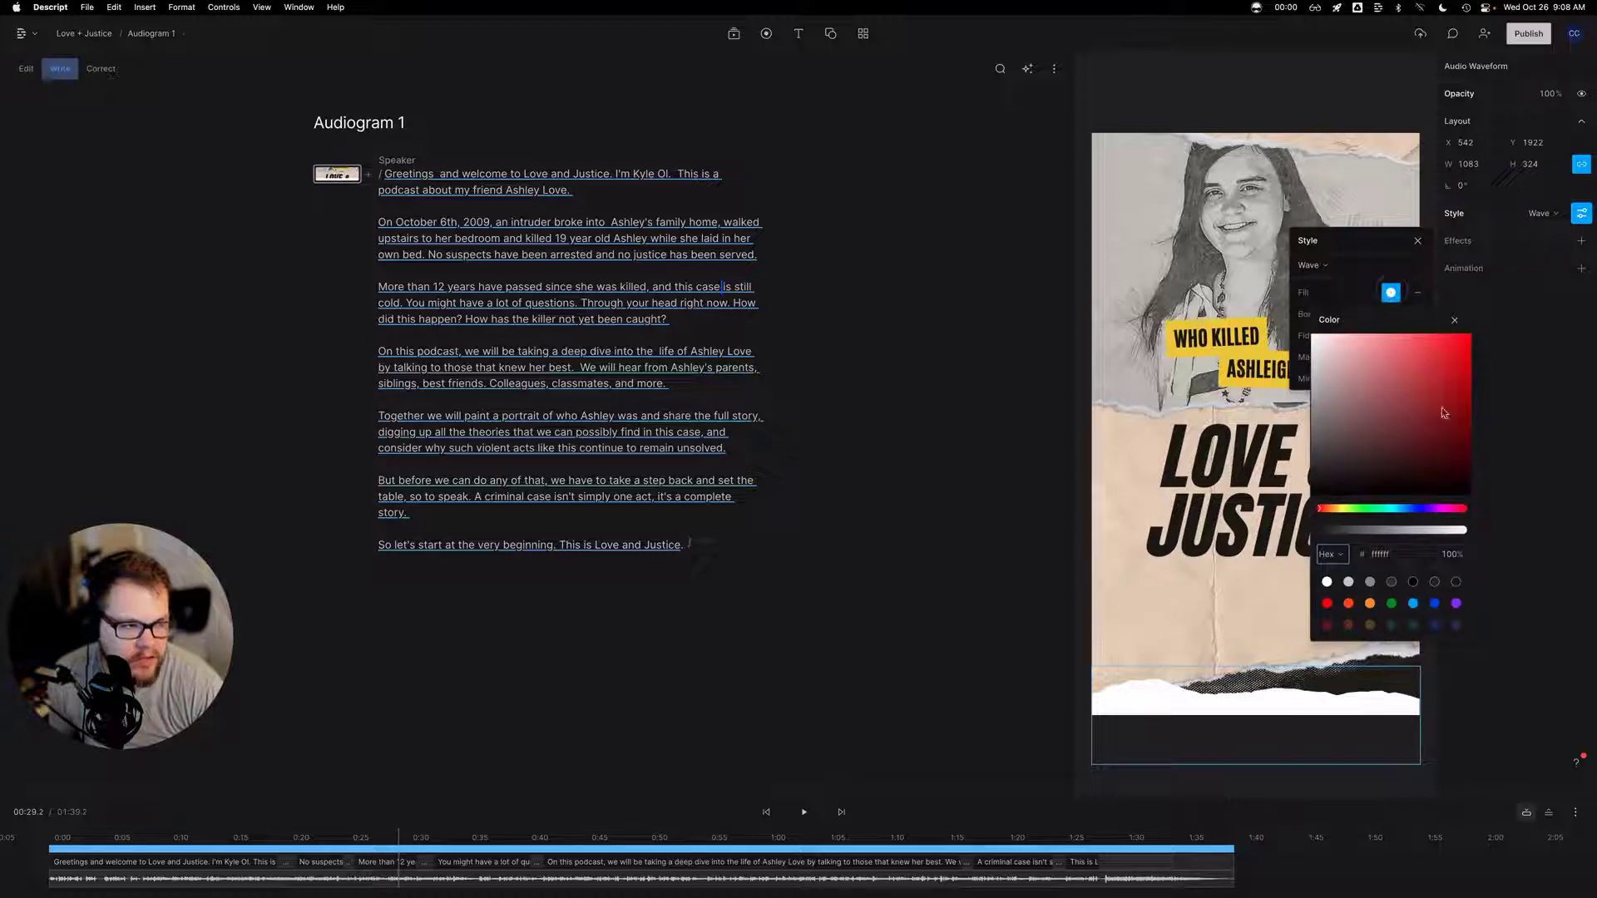
left_click_drag(1359, 490, 1330, 434)
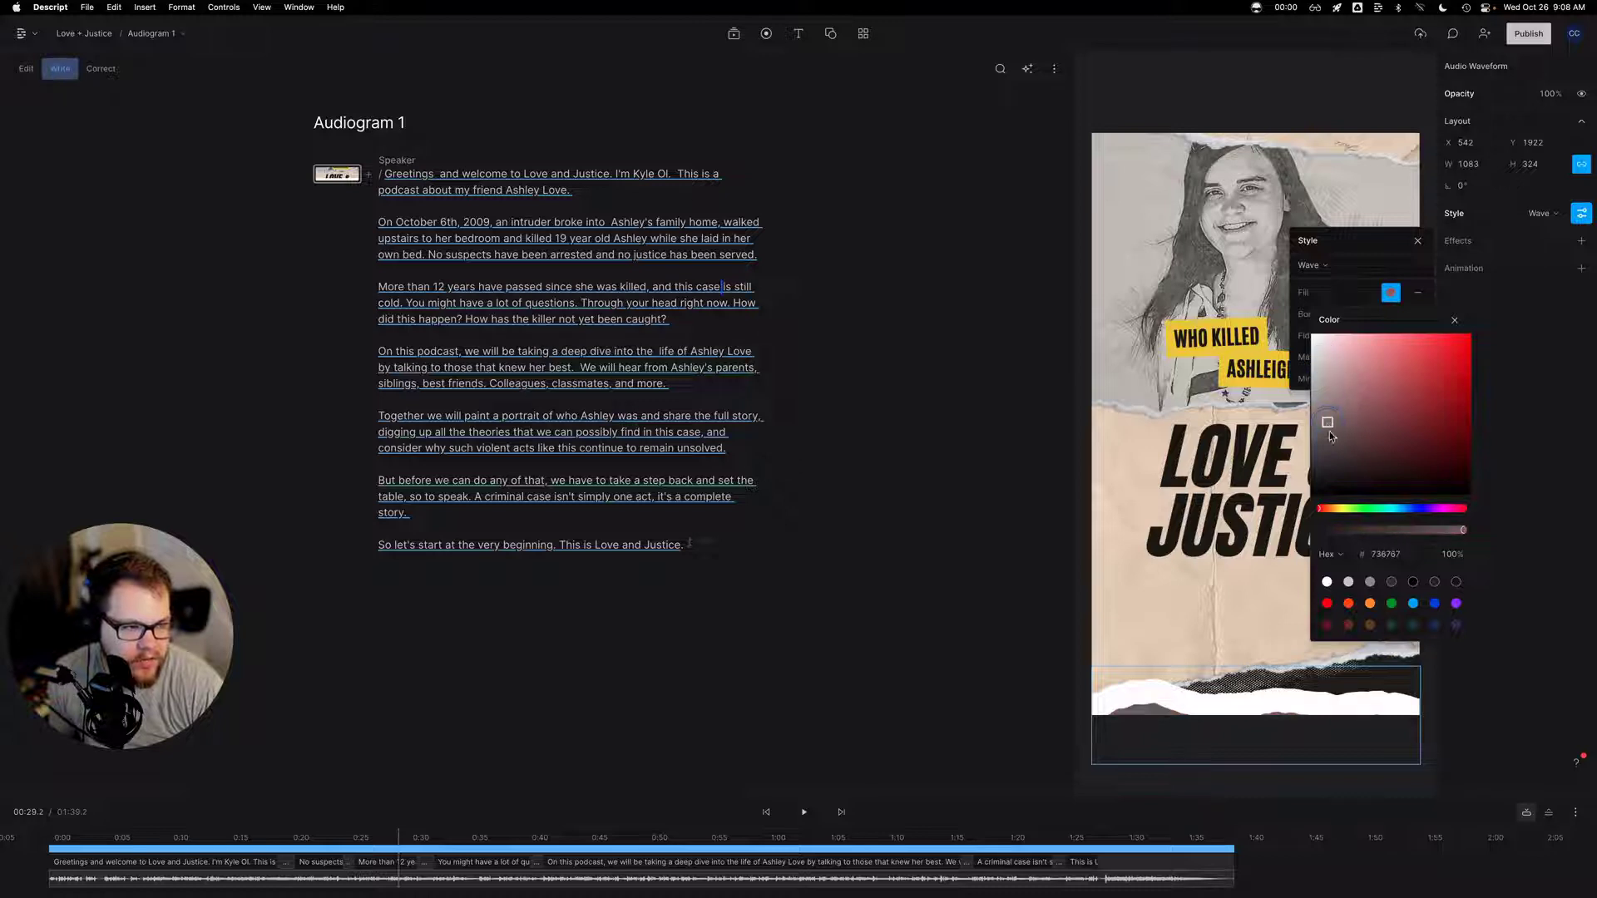
left_click(1345, 509)
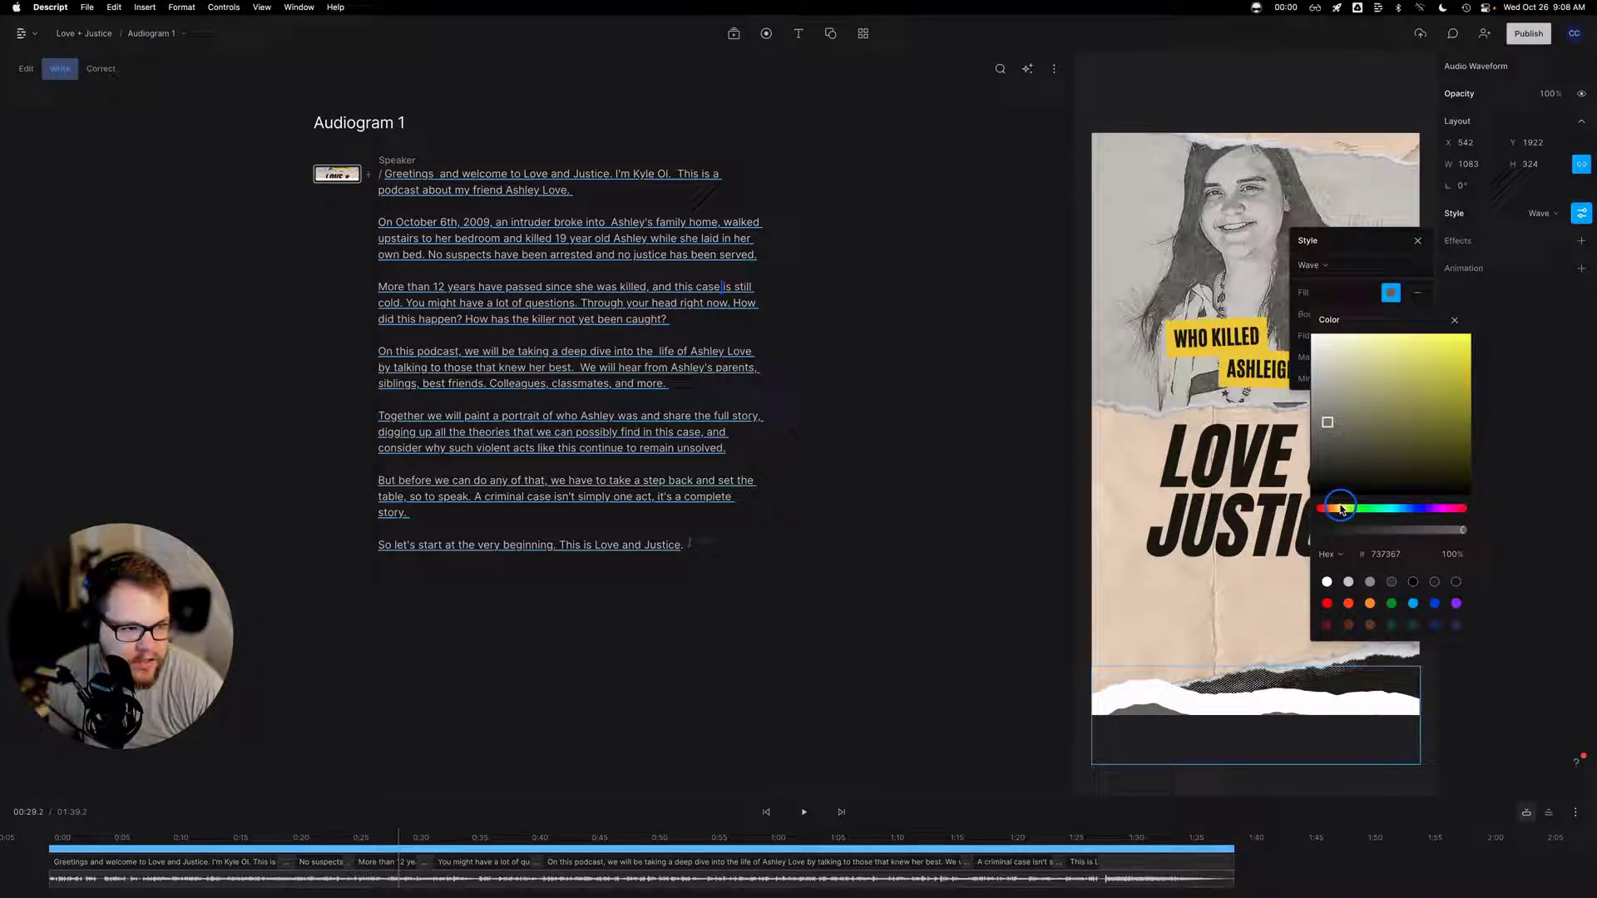
left_click(1443, 366)
left_click_drag(1471, 364, 1501, 348)
Nudge the lower waveform to about X 538, Y 1919 and remove its fill so only the border remains
left_click(1209, 695)
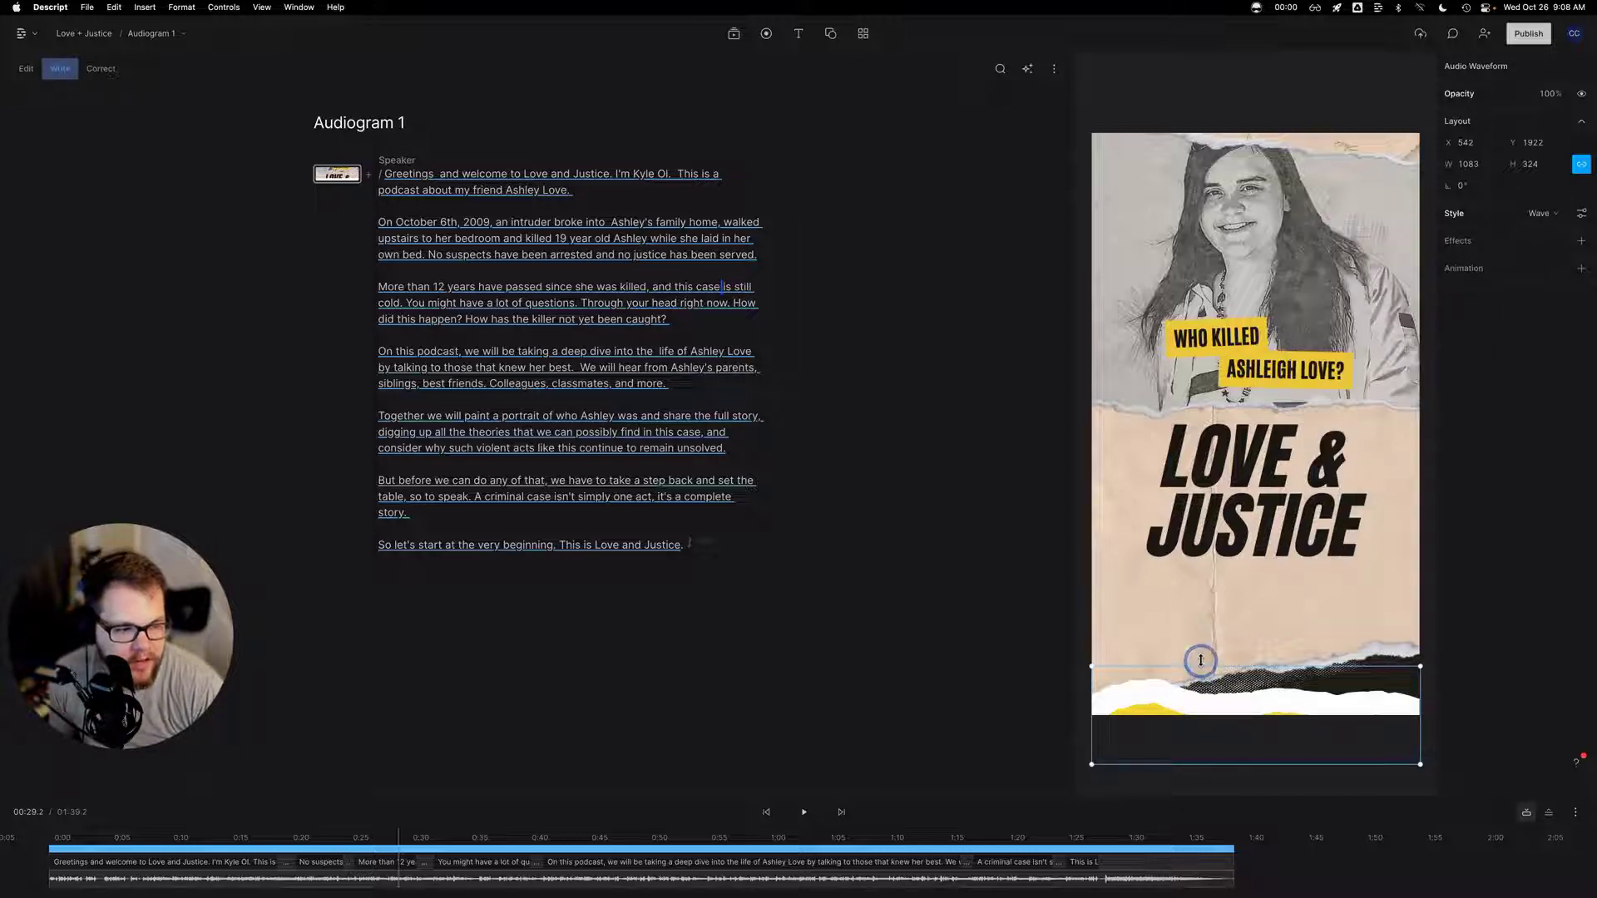
left_click_drag(1254, 707, 1250, 704)
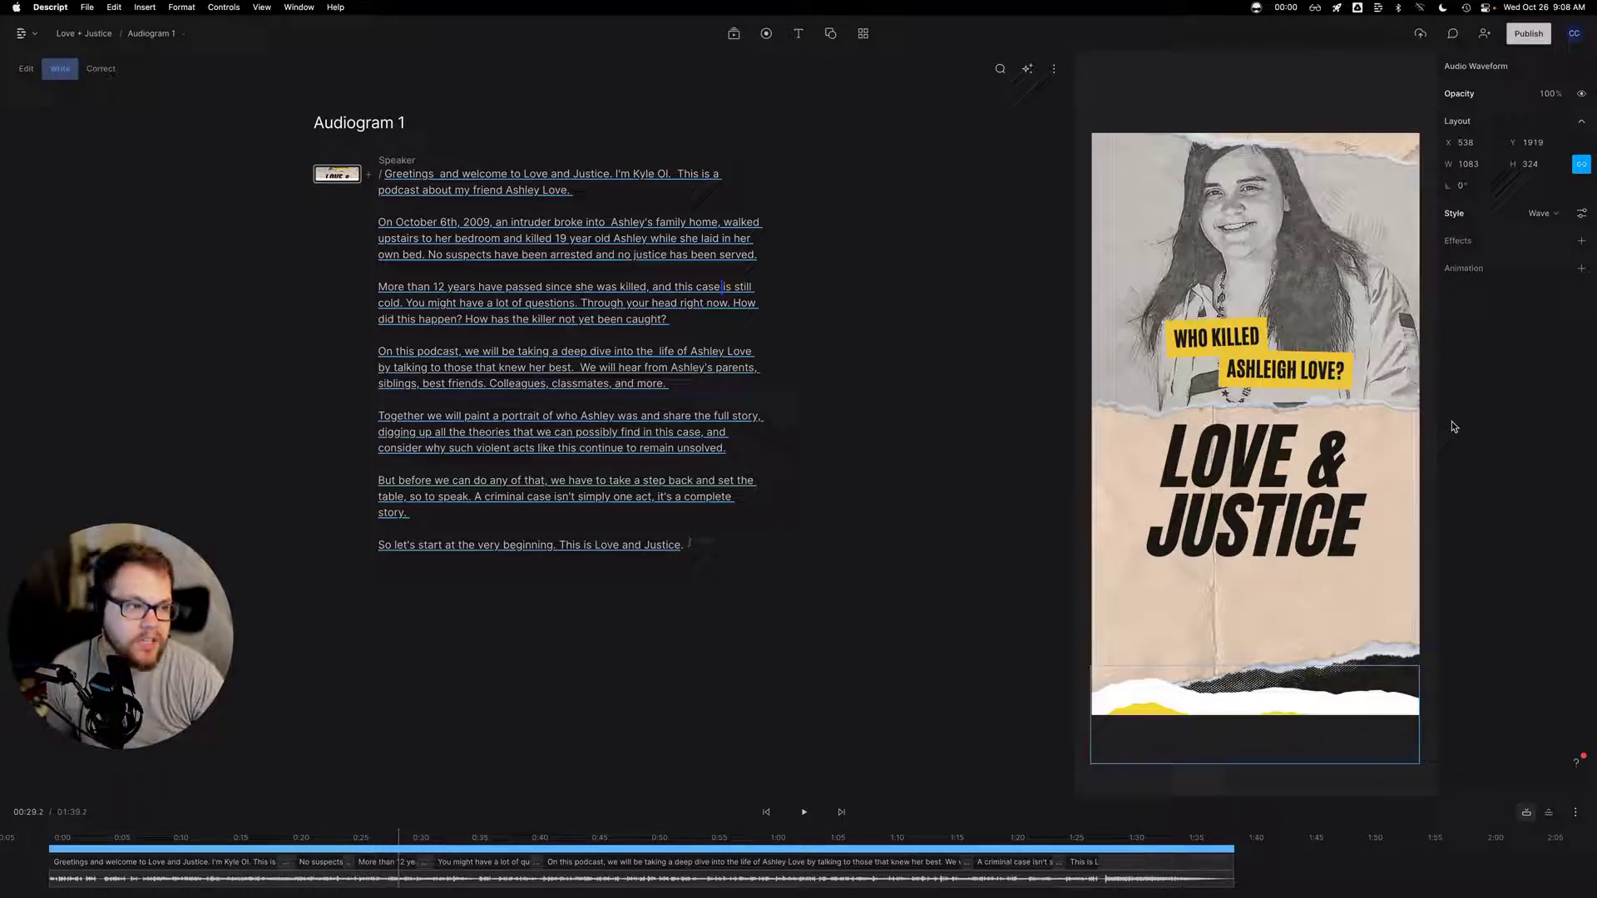
left_click(1582, 216)
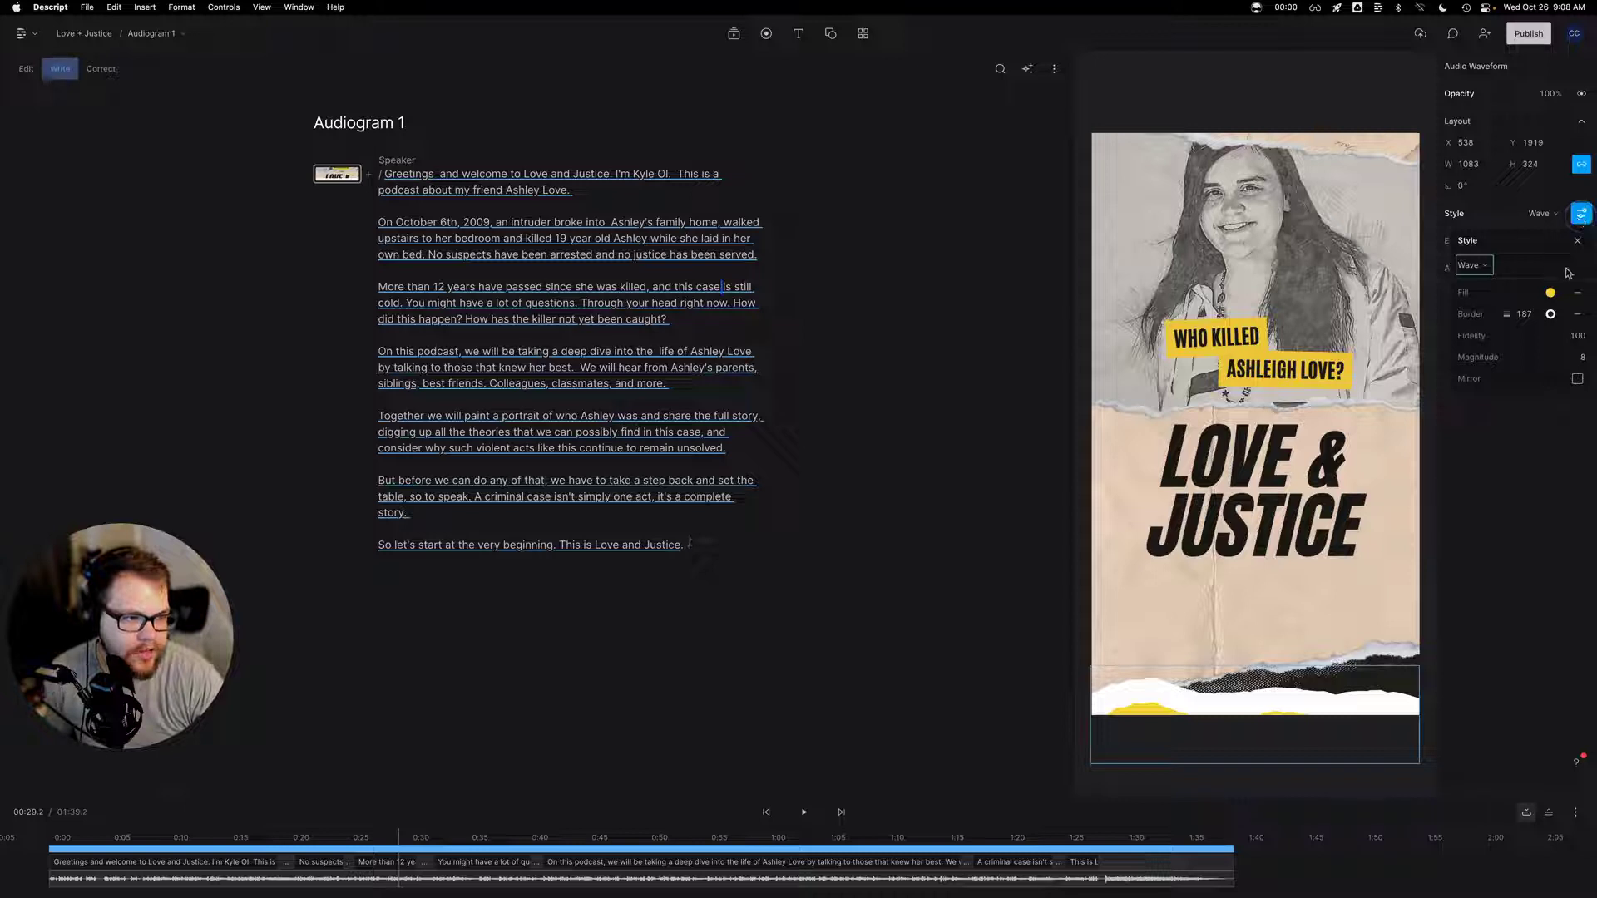
left_click(1577, 293)
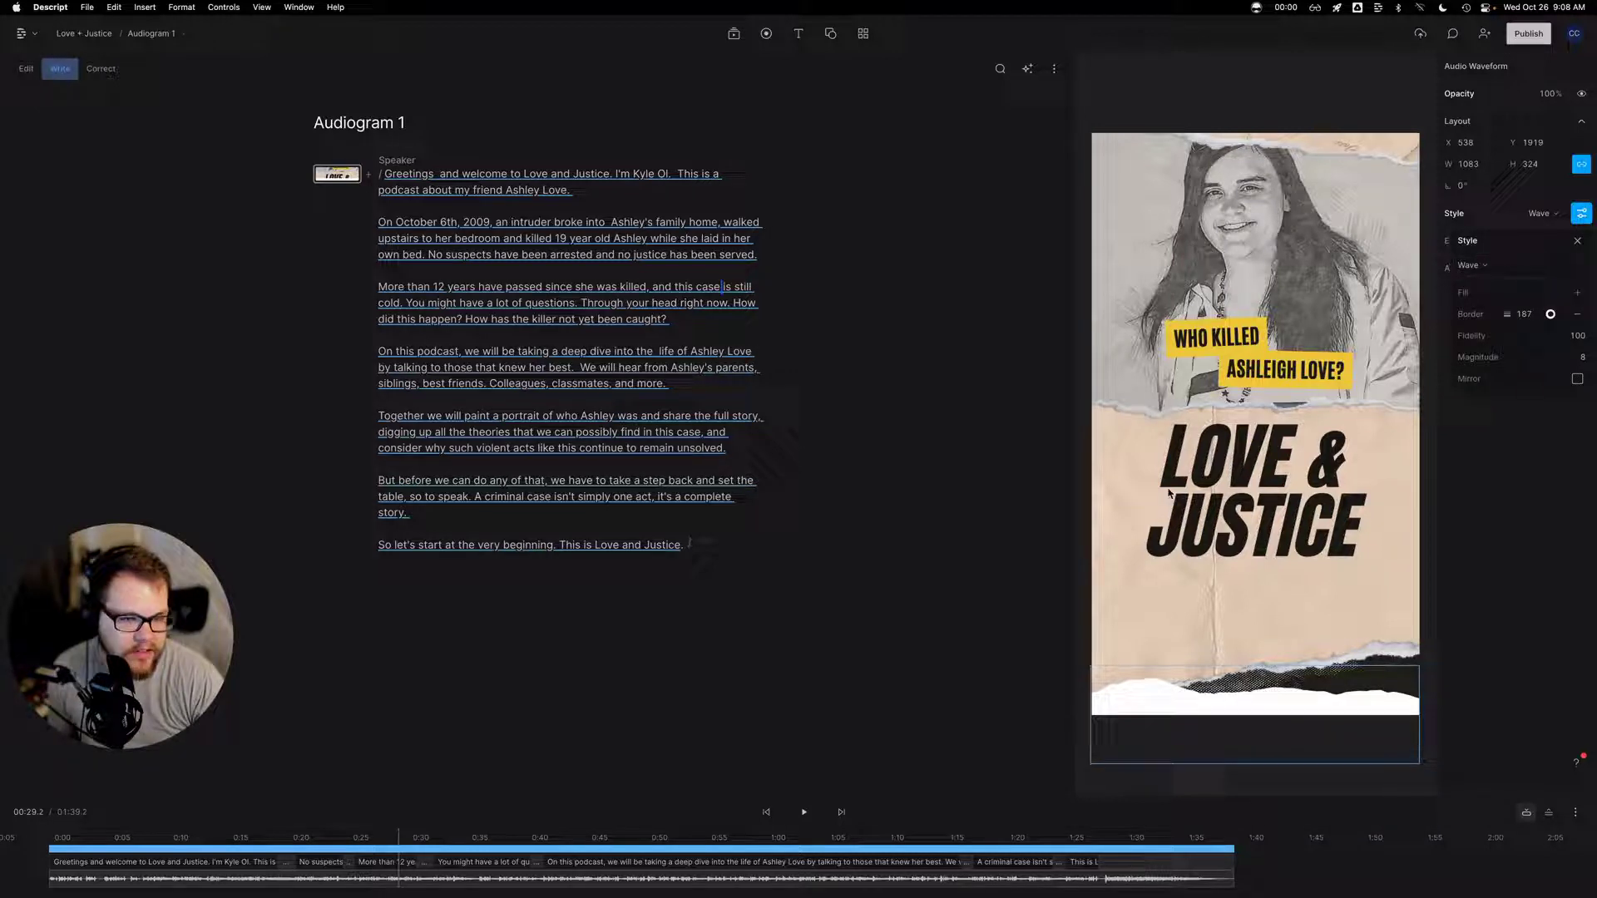
Play the audiogram from the first word to preview the waveform without a fill
left_click(418, 175)
left_click(409, 175)
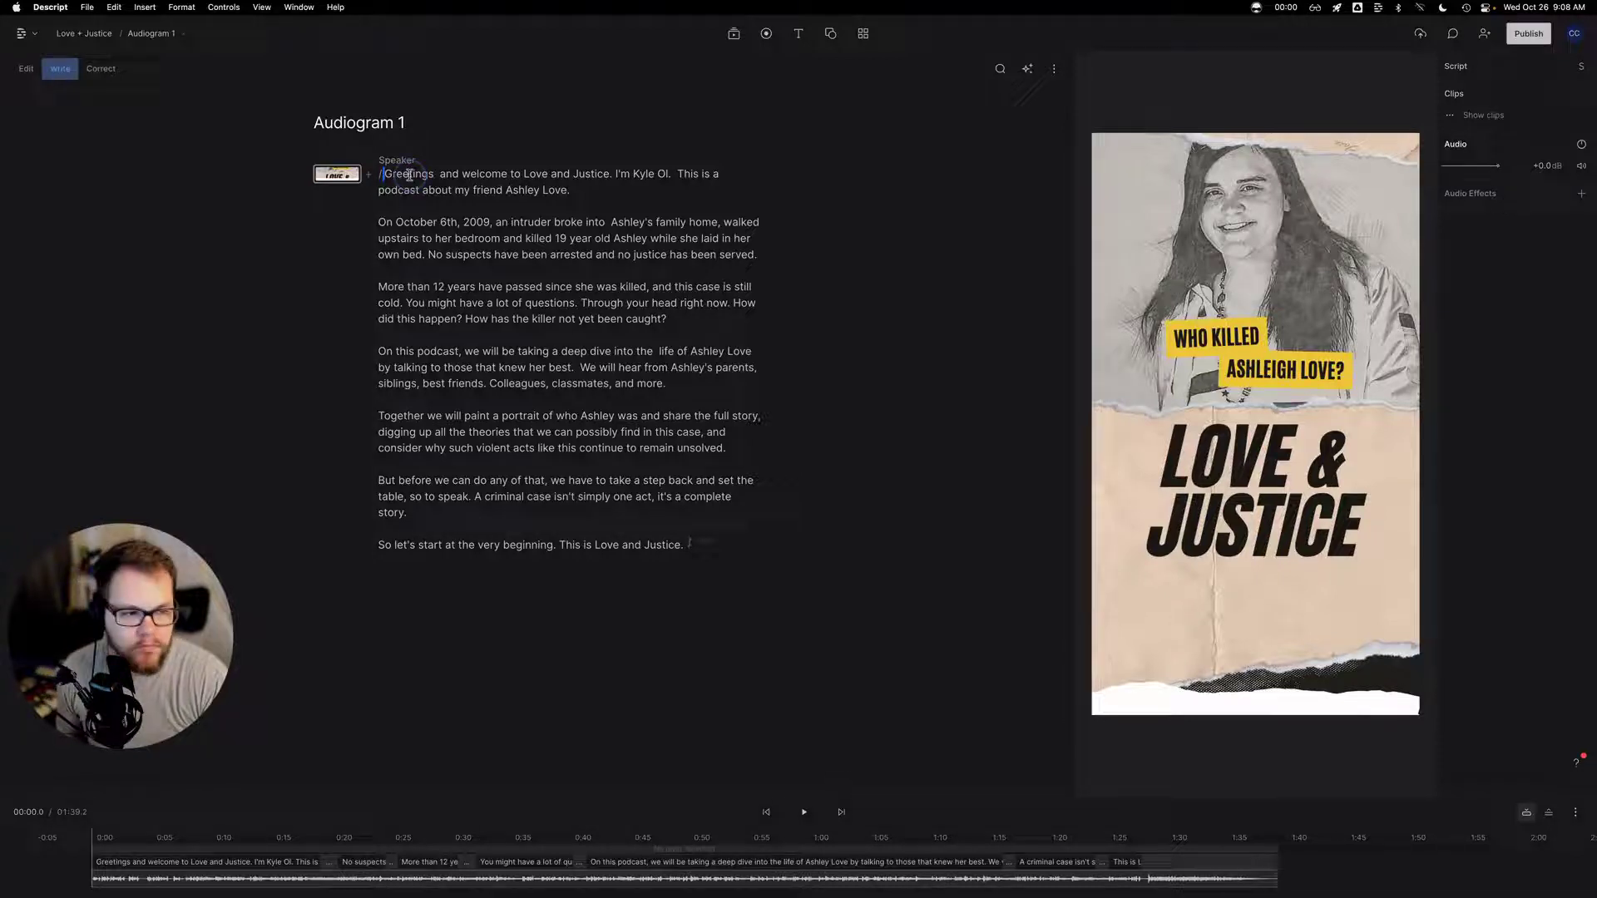
key("space")
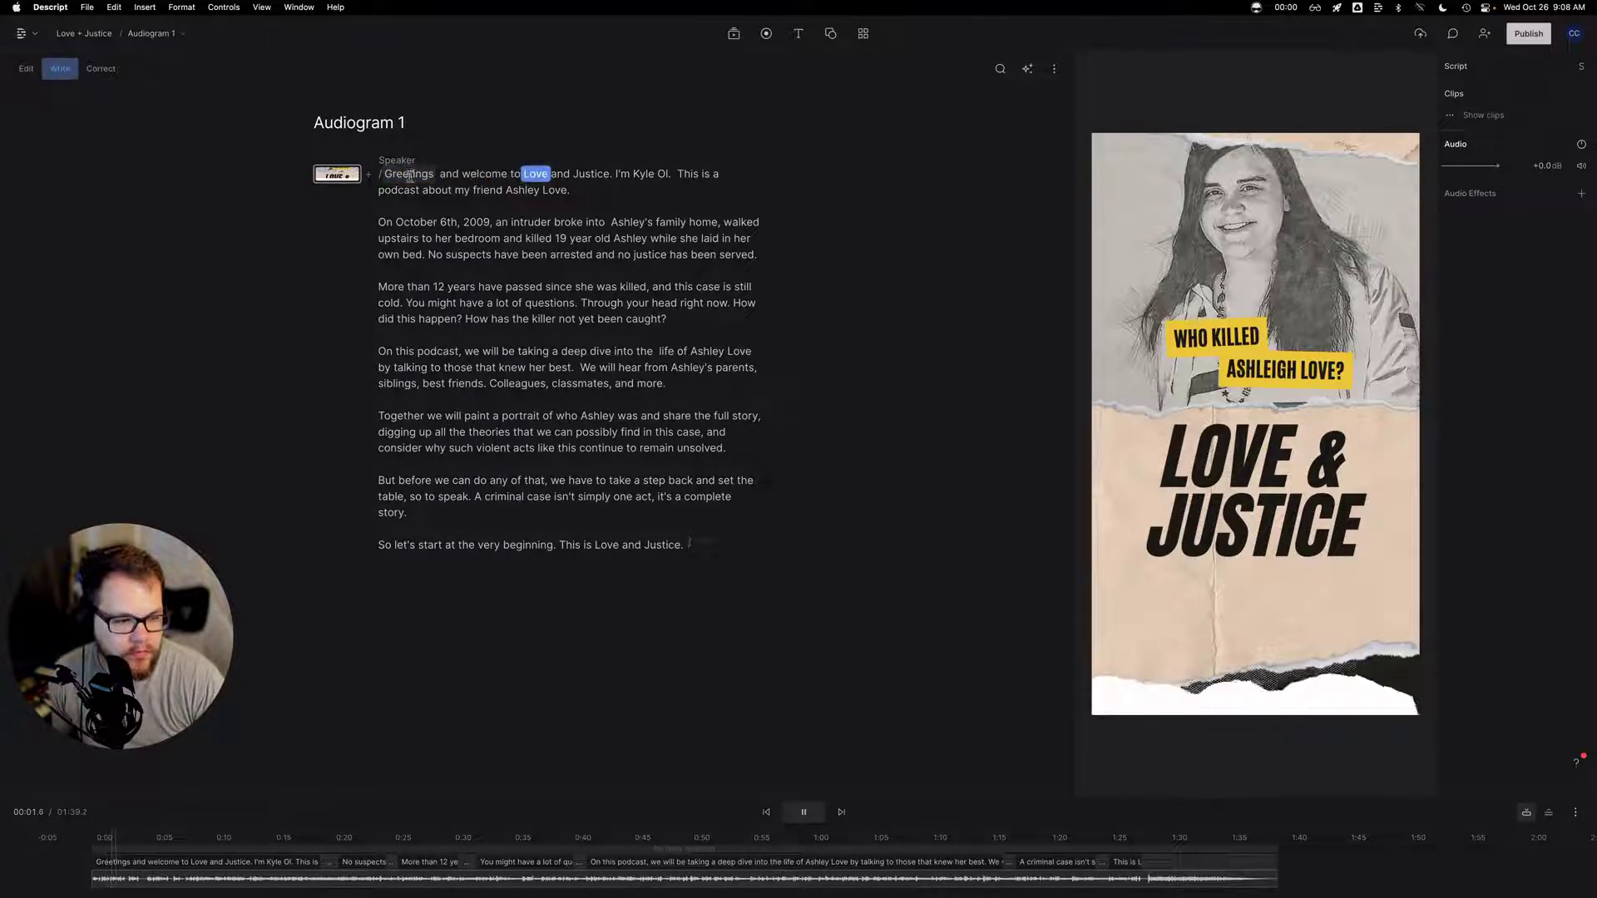
Reduce the lower waveform's magnitude to 3.1 in its style settings
left_click(1314, 675)
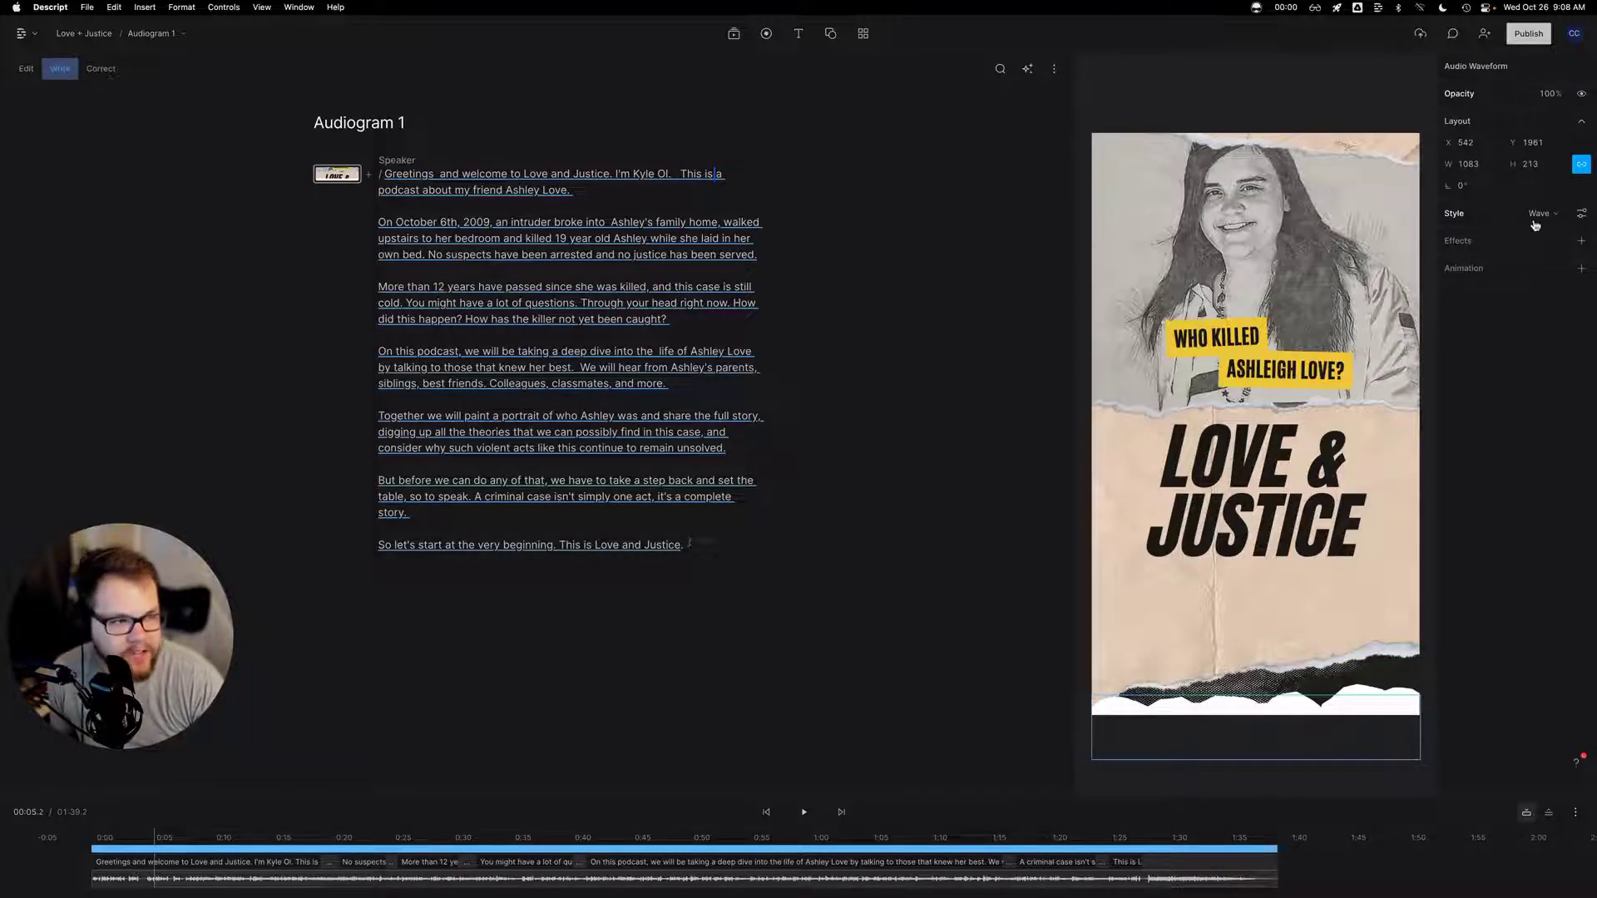
left_click(1581, 214)
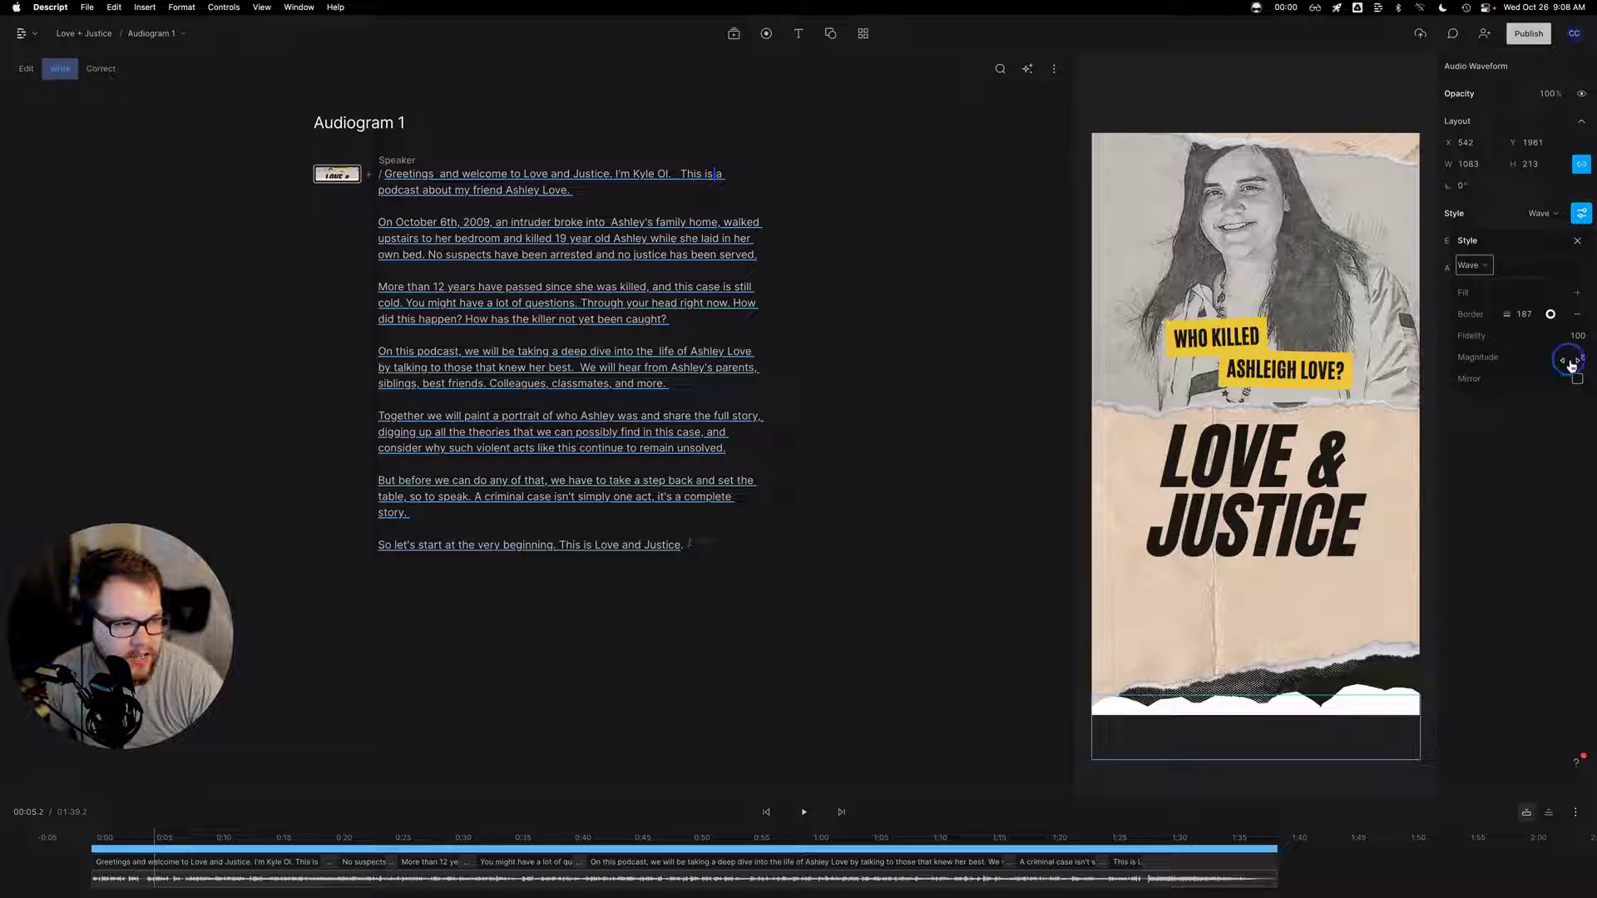
mouse_move(1571, 366)
left_mouse_down()
mouse_move(1571, 395)
mouse_move(1594, 381)
left_mouse_up()
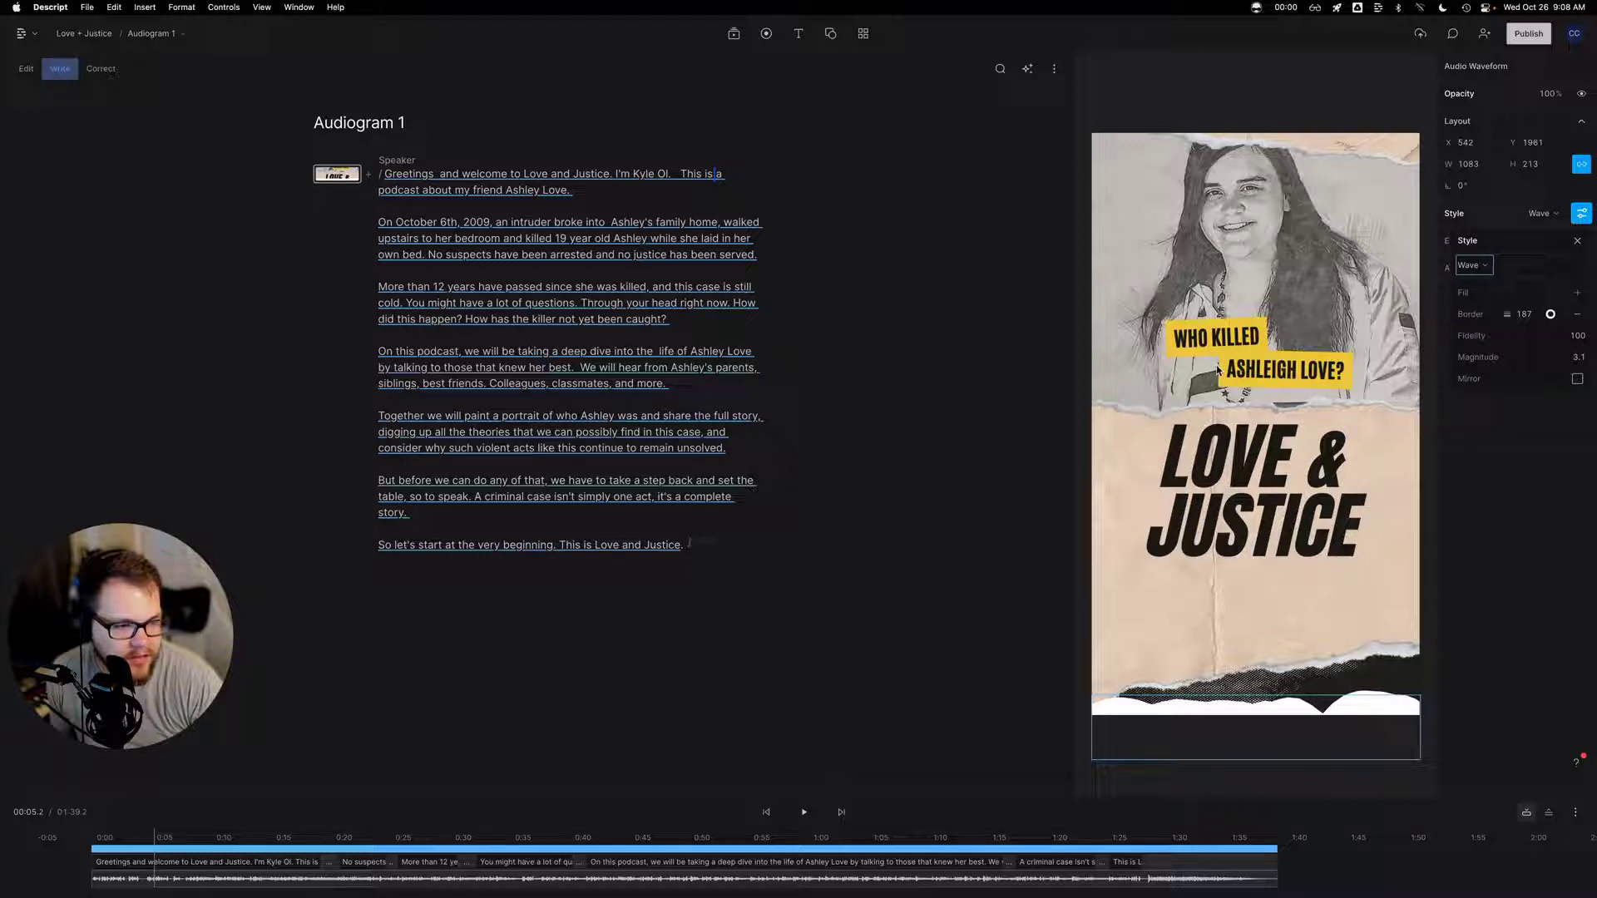
Play the audiogram from the first word to check the waveform's movement at the reduced magnitude
left_click(390, 173)
key("space")
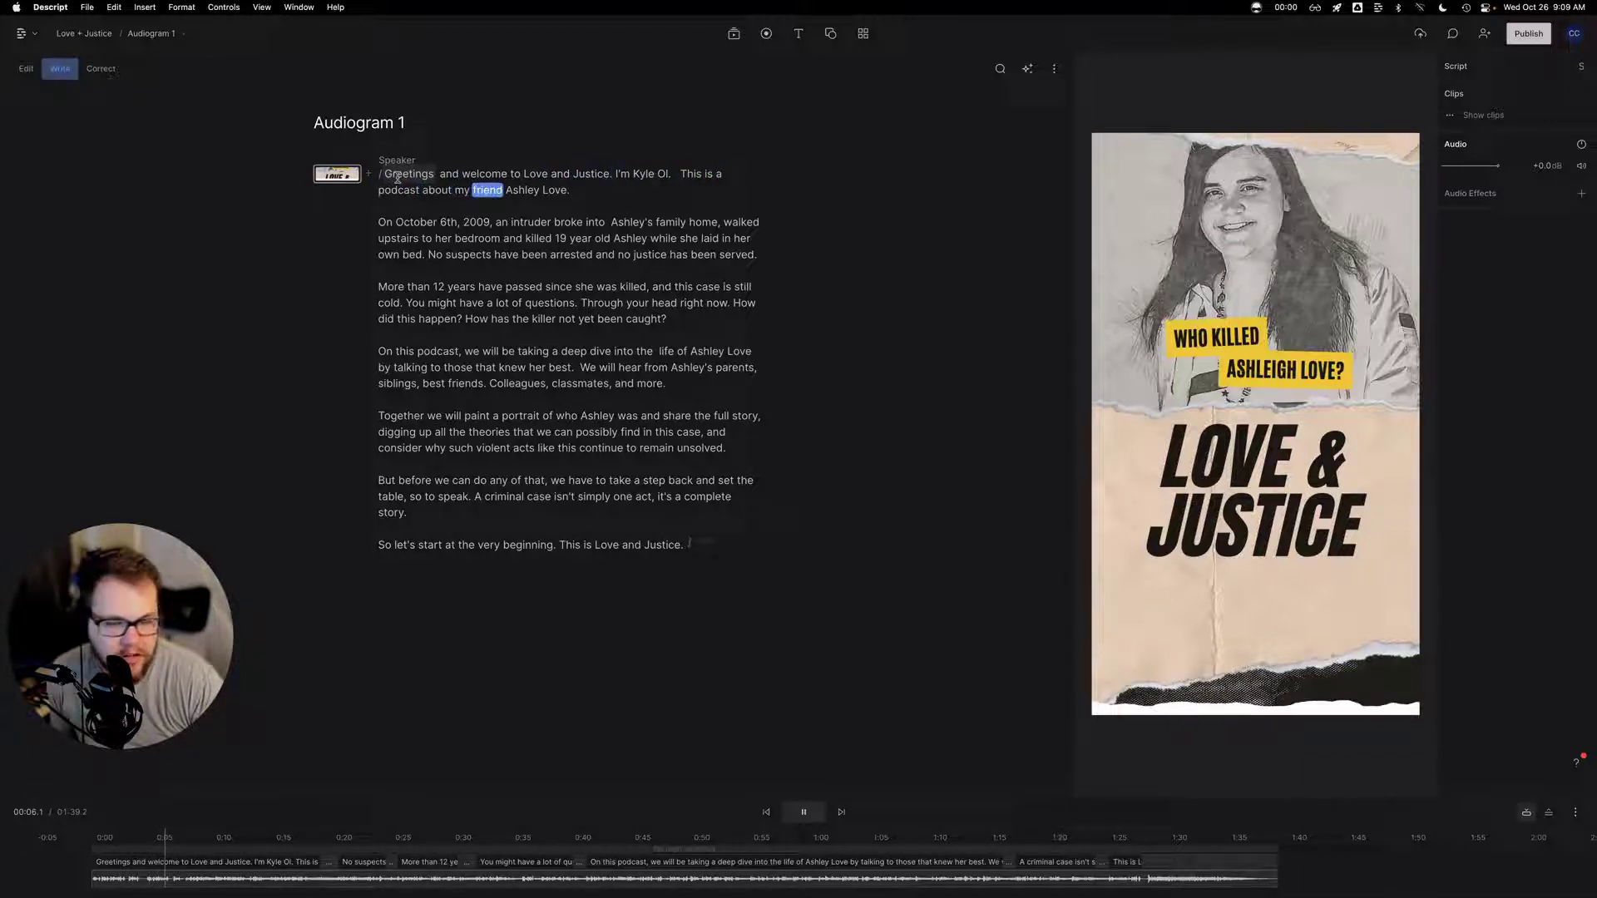
key("space")
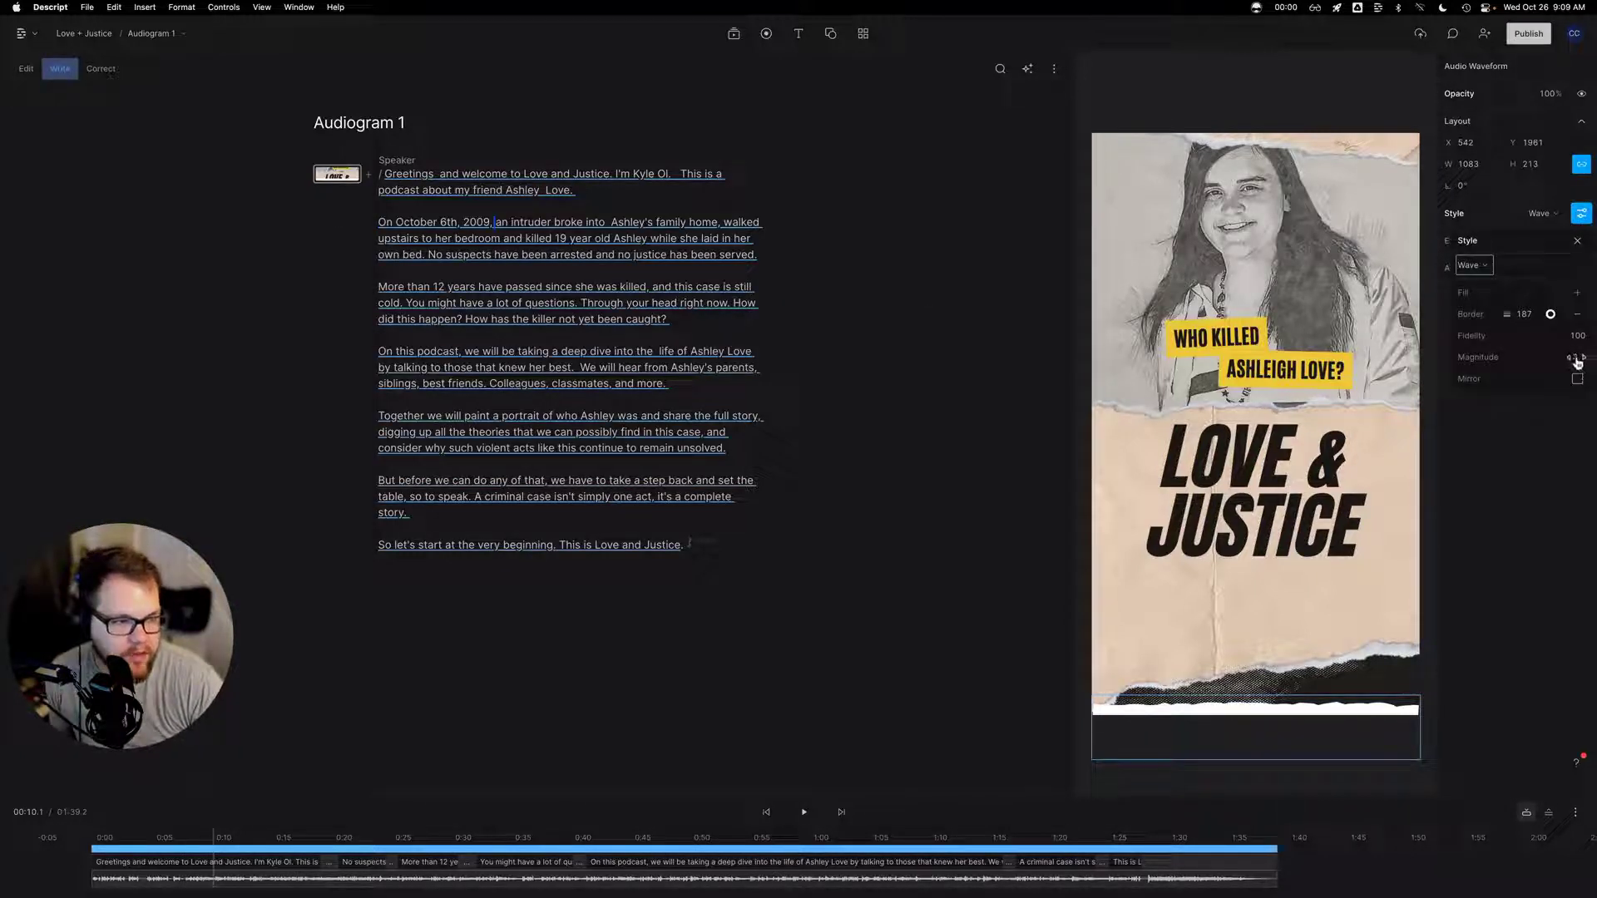
Set the lower waveform's magnitude to 5.1 and its fidelity to 50
left_click_drag(1578, 363, 1577, 357)
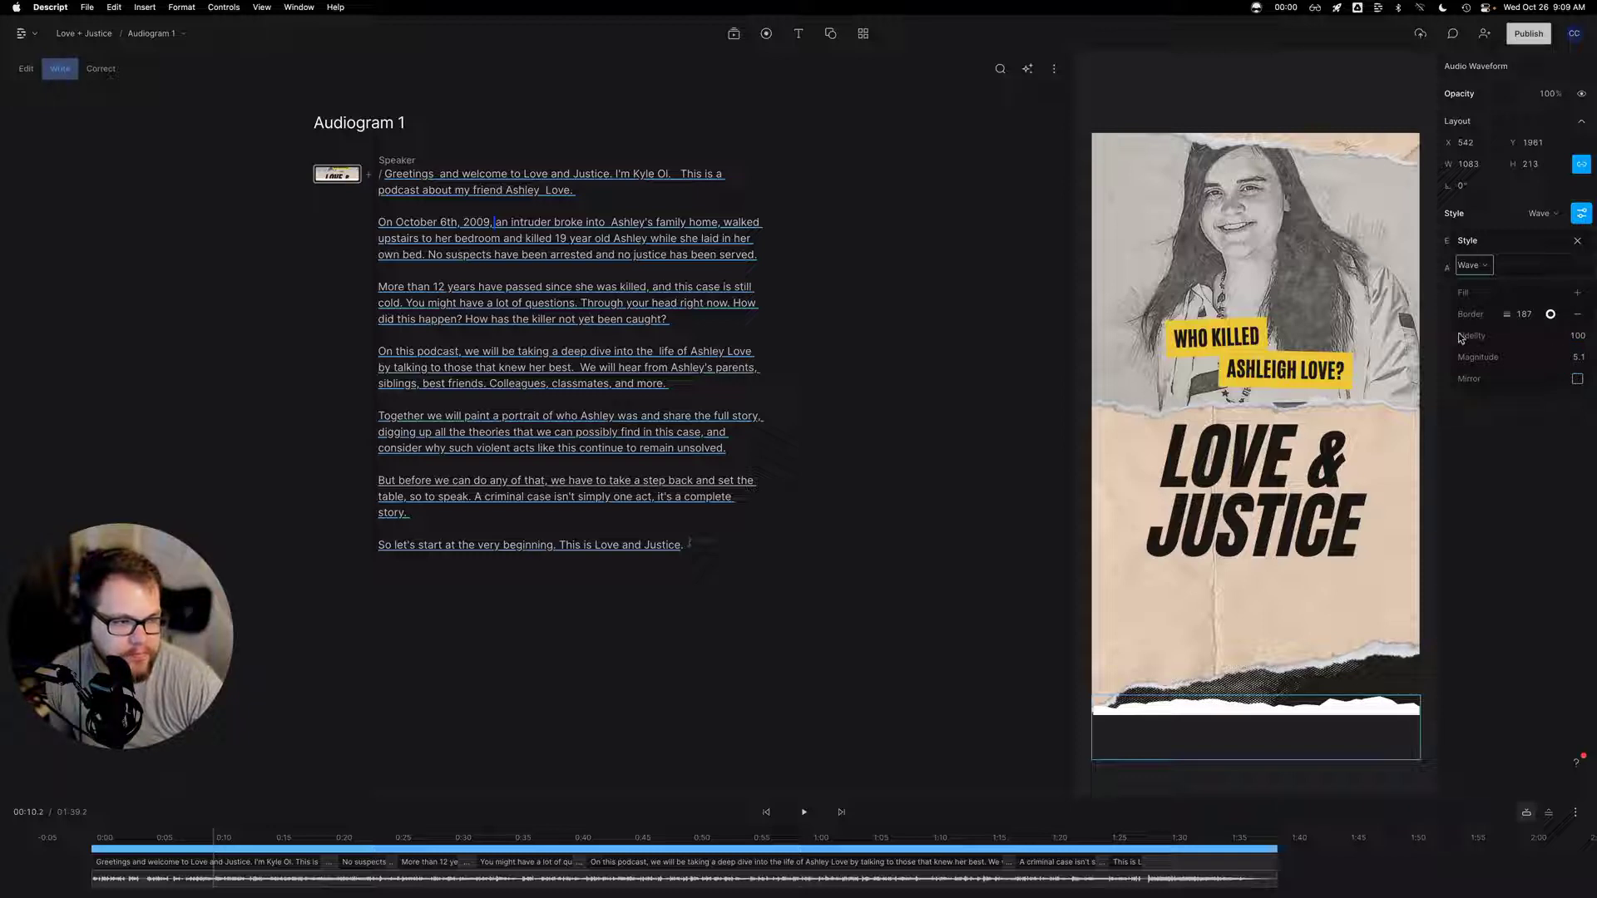
left_click_drag(1572, 337, 1569, 333)
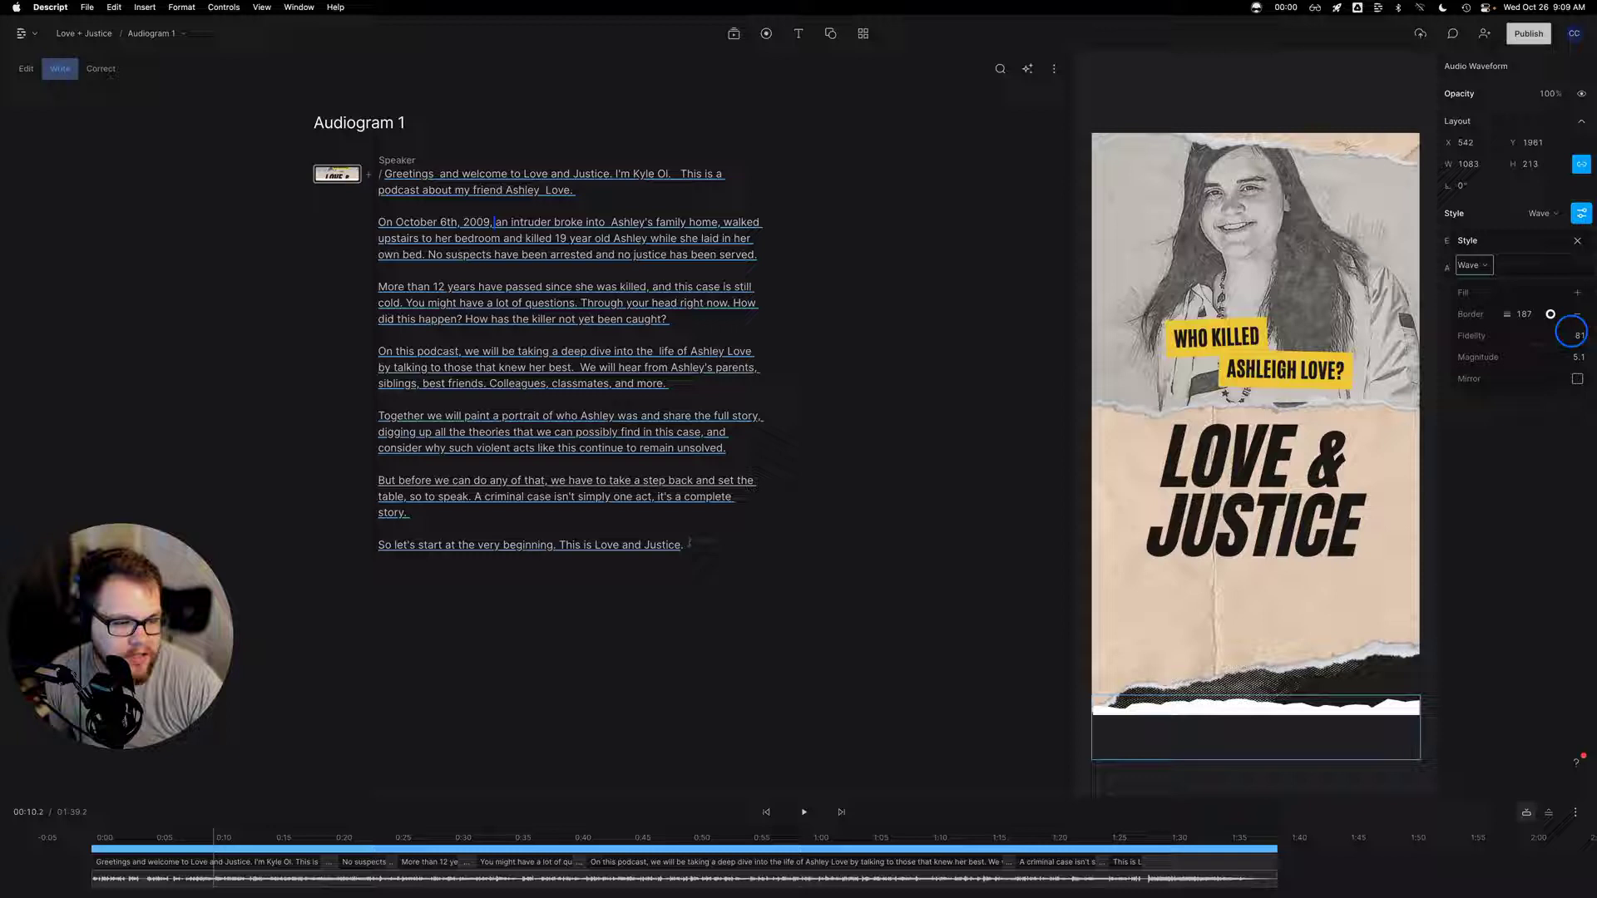
left_click_drag(1570, 331, 1562, 333)
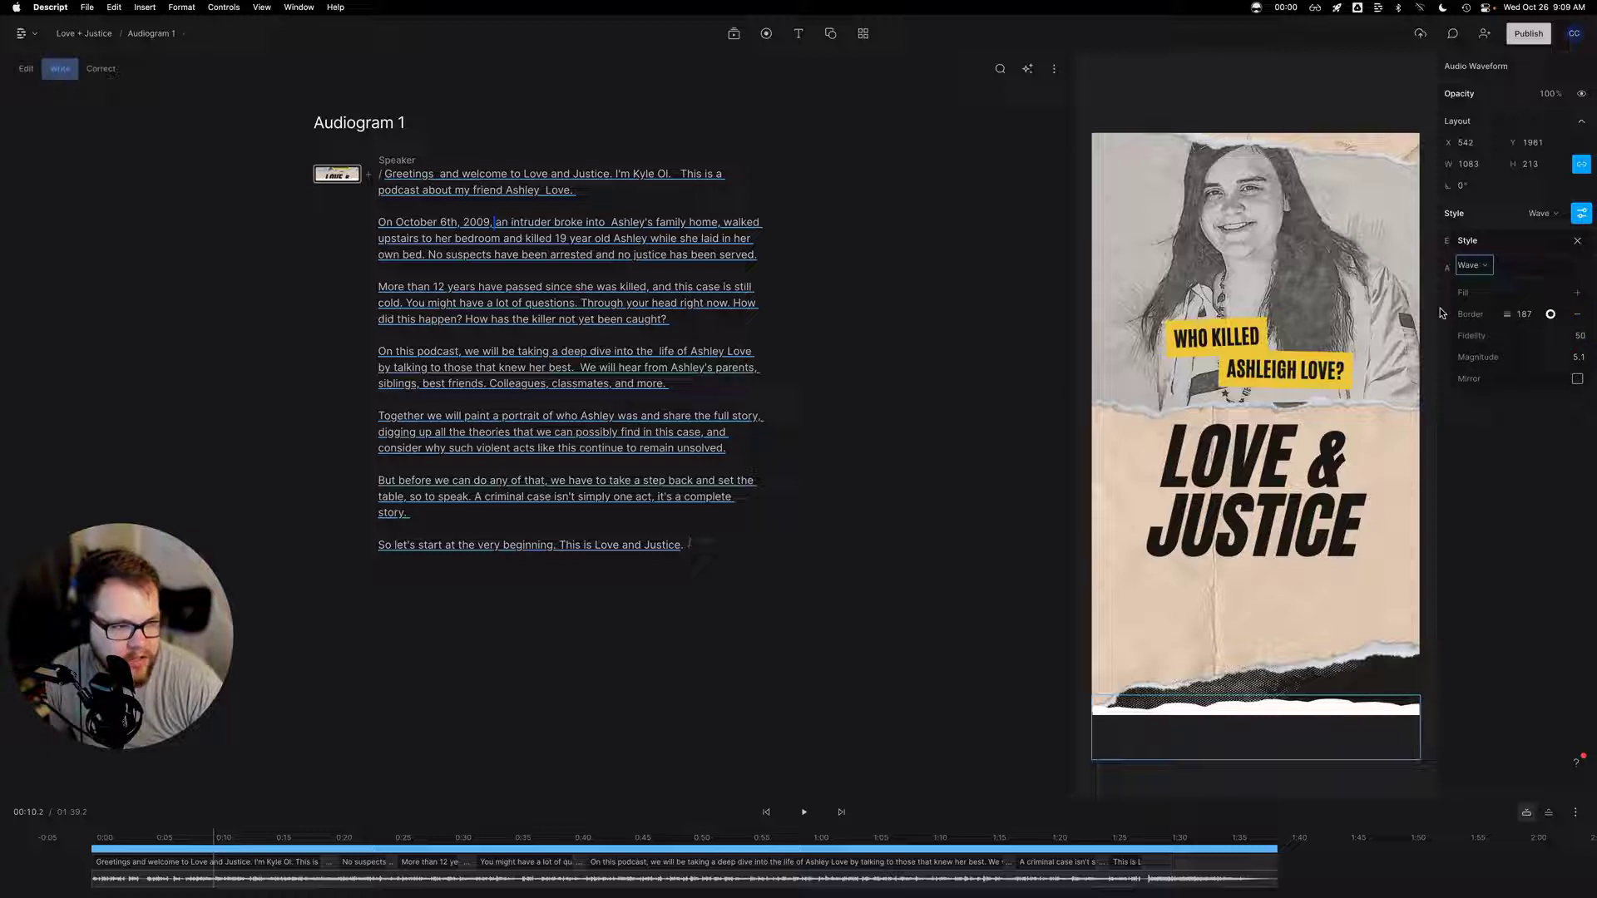
key("Escape")
Move the lower waveform to Y 1917 and place a semi-transparent copy over the artwork's upper edge at Y 28
left_click(1303, 709)
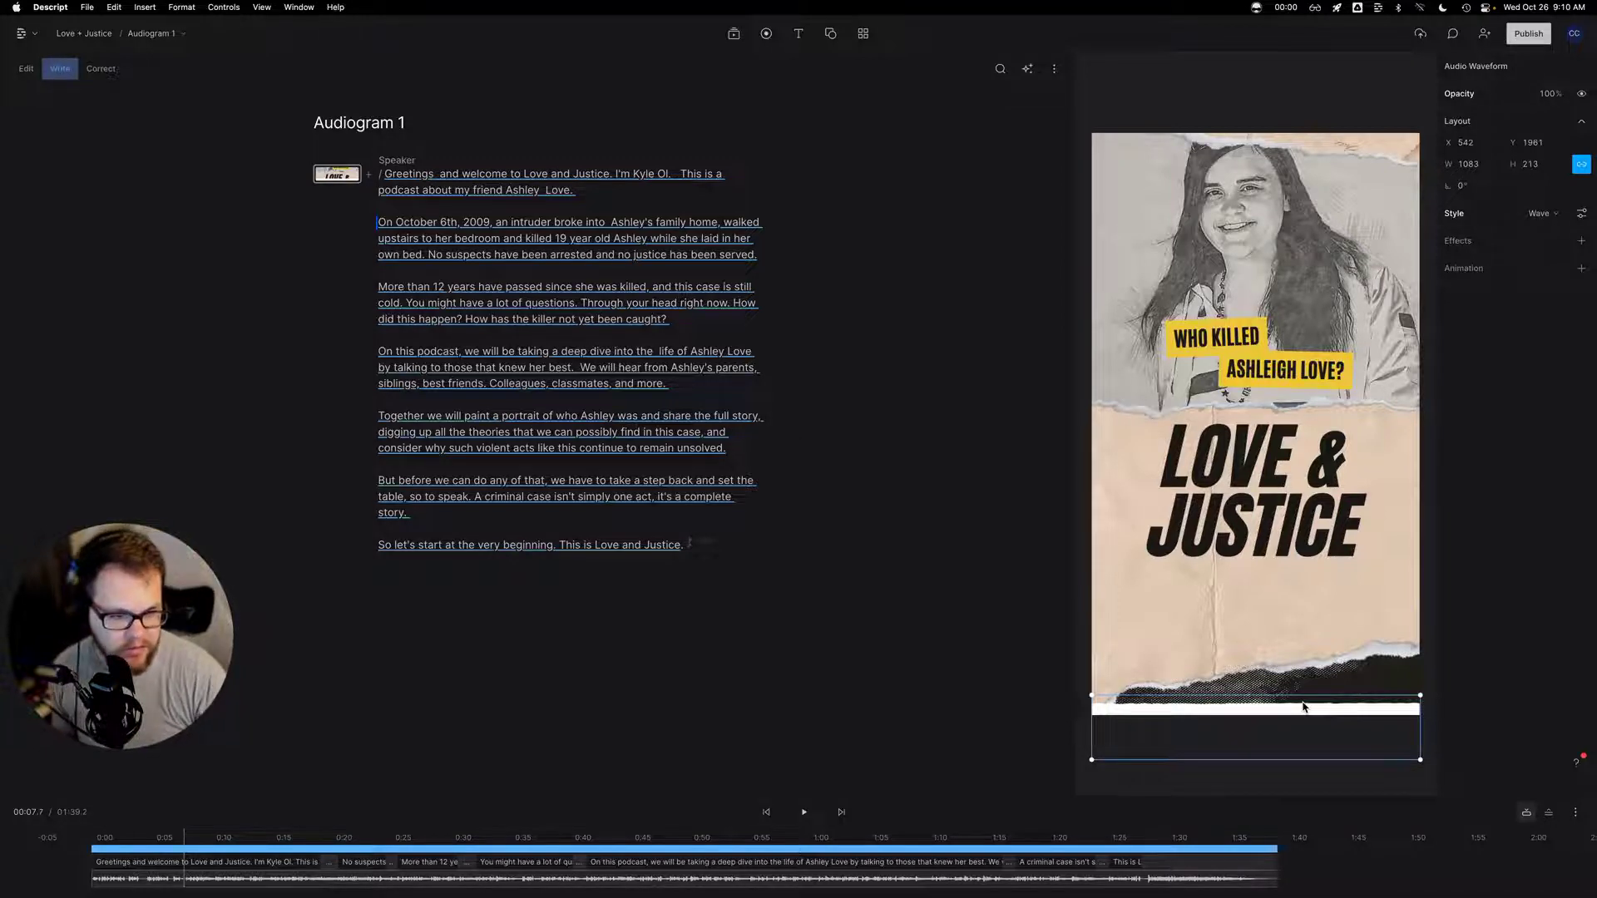
key("super+z")
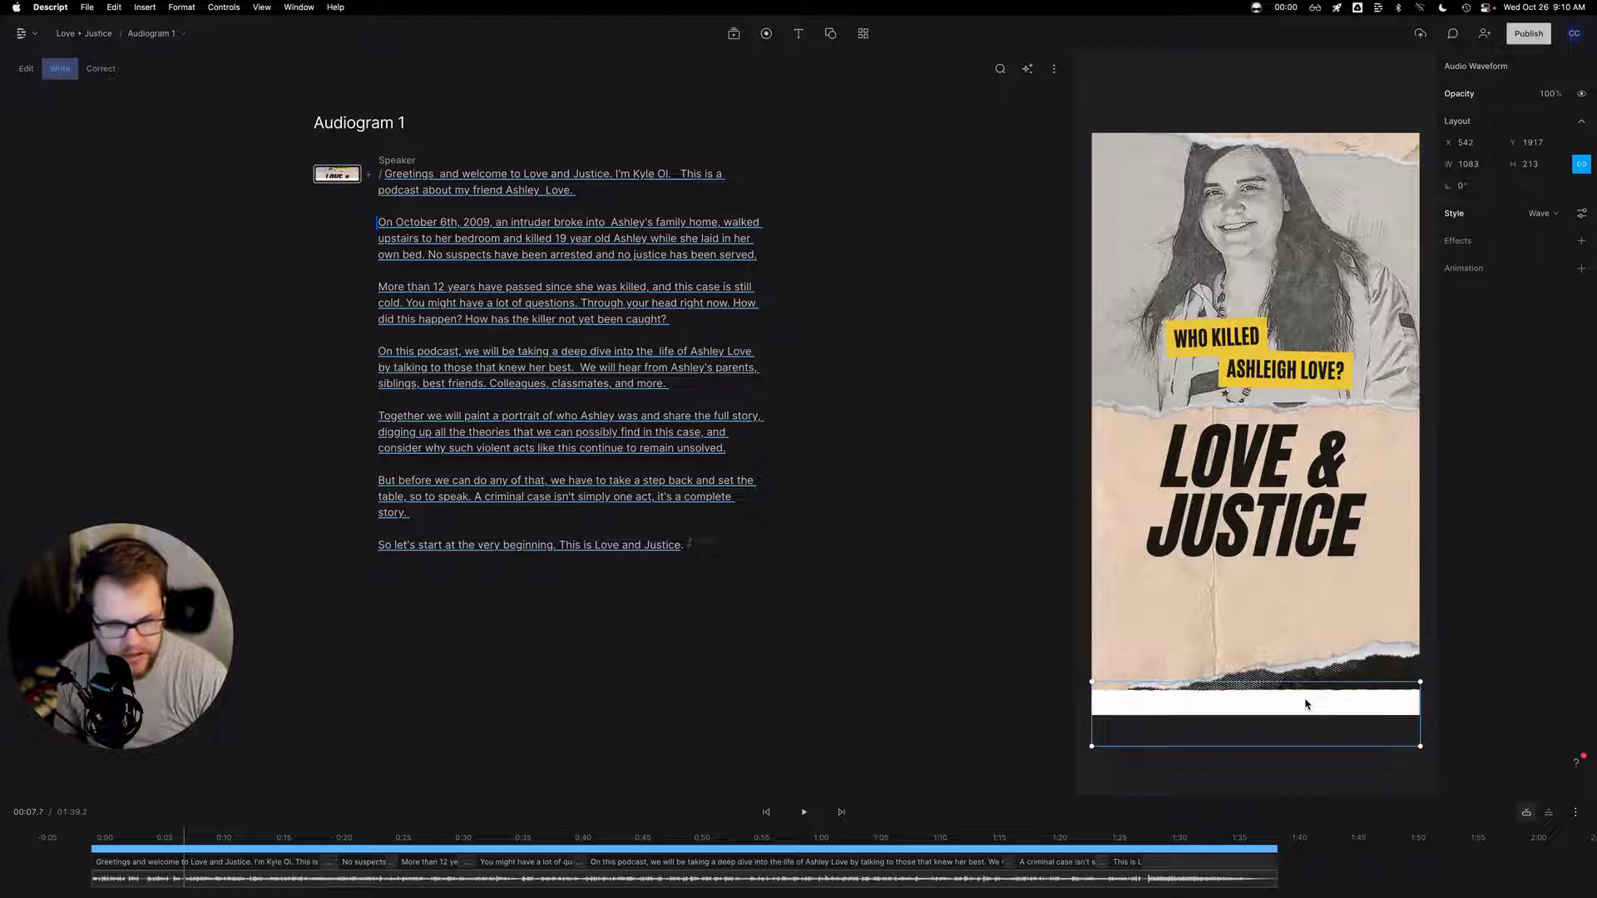
left_click_drag(1305, 704, 1325, 125)
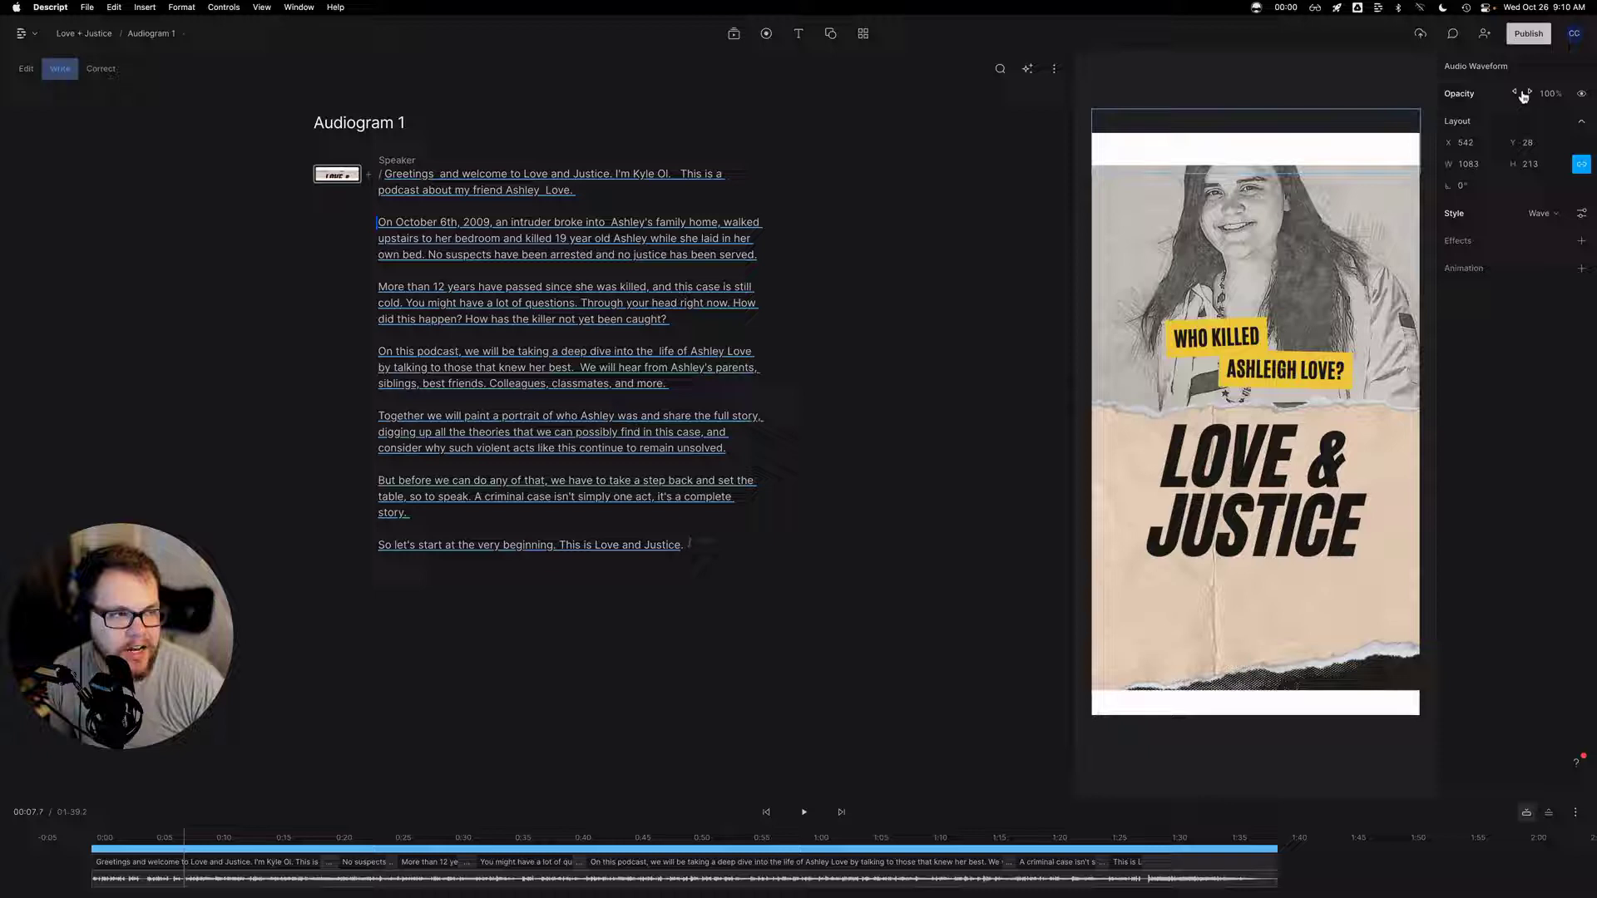
left_click_drag(1549, 98, 1542, 94)
Play the audiogram from the first word to preview both waveforms together, and stop playback
left_click(405, 173)
key("space")
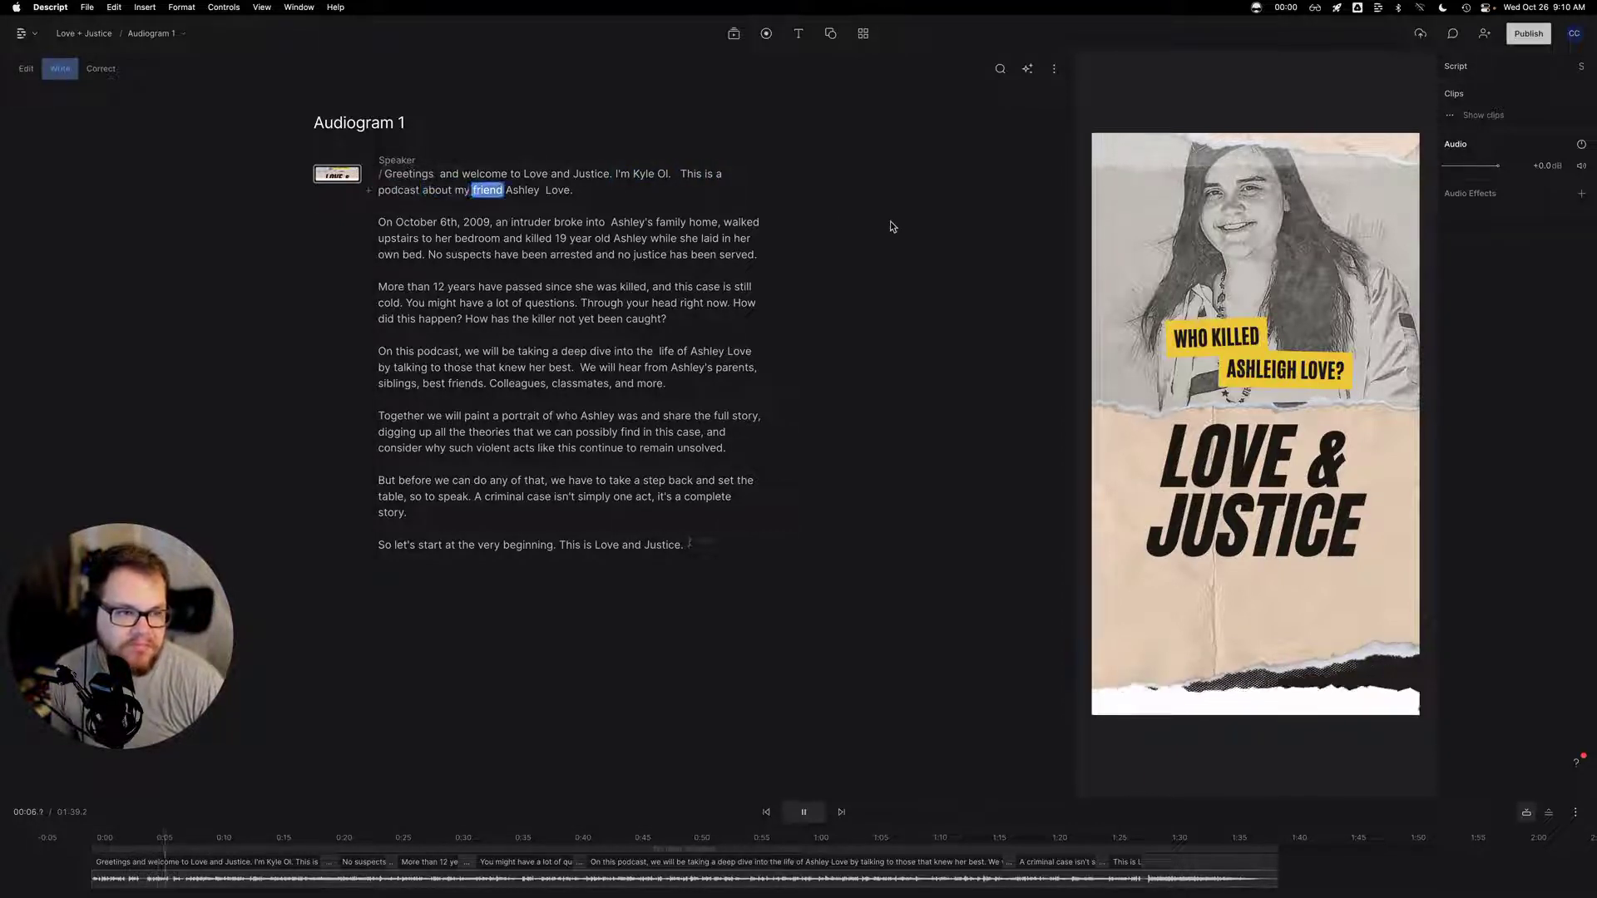
key("space")
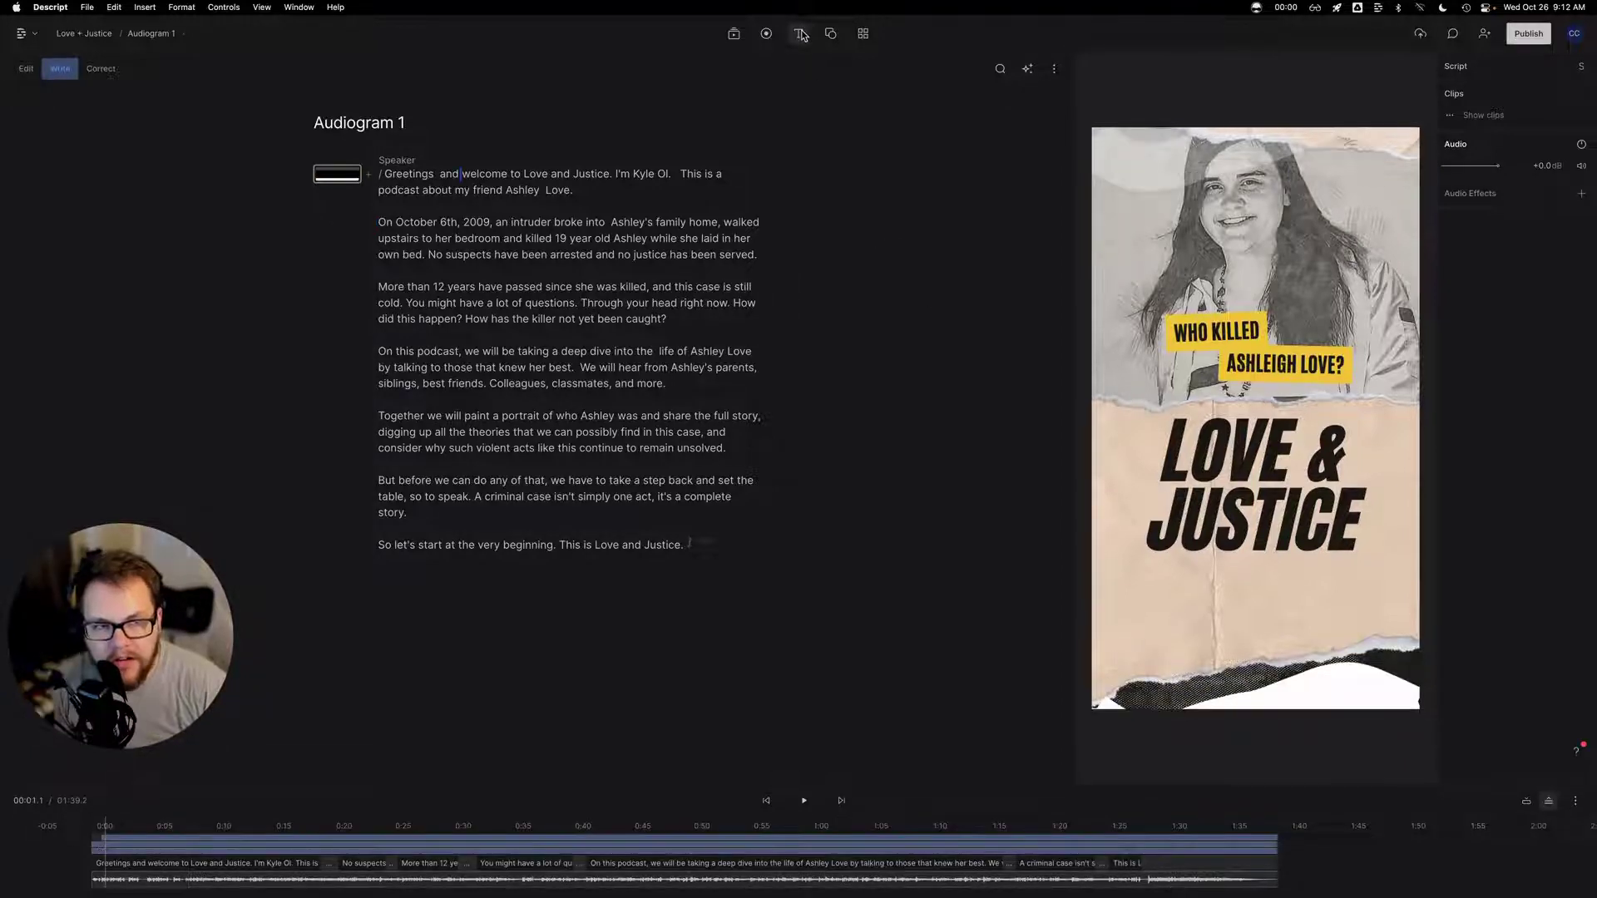
Add captions to the audiogram and place them just below the Love & Justice title at about X 458, Y 1508
left_click(800, 34)
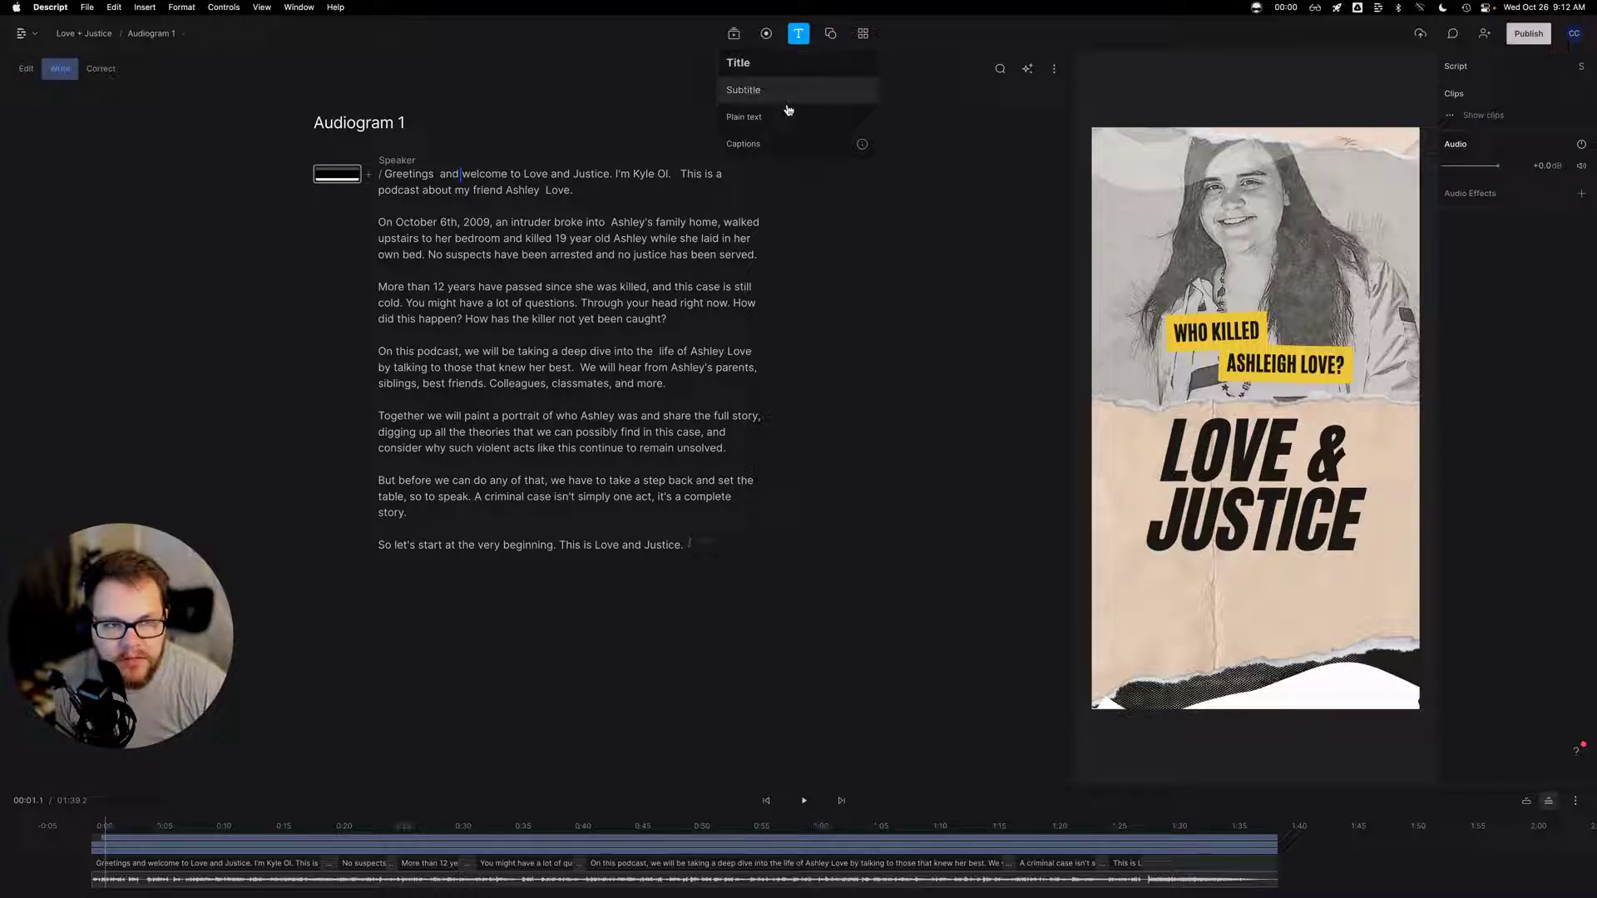
left_click(743, 146)
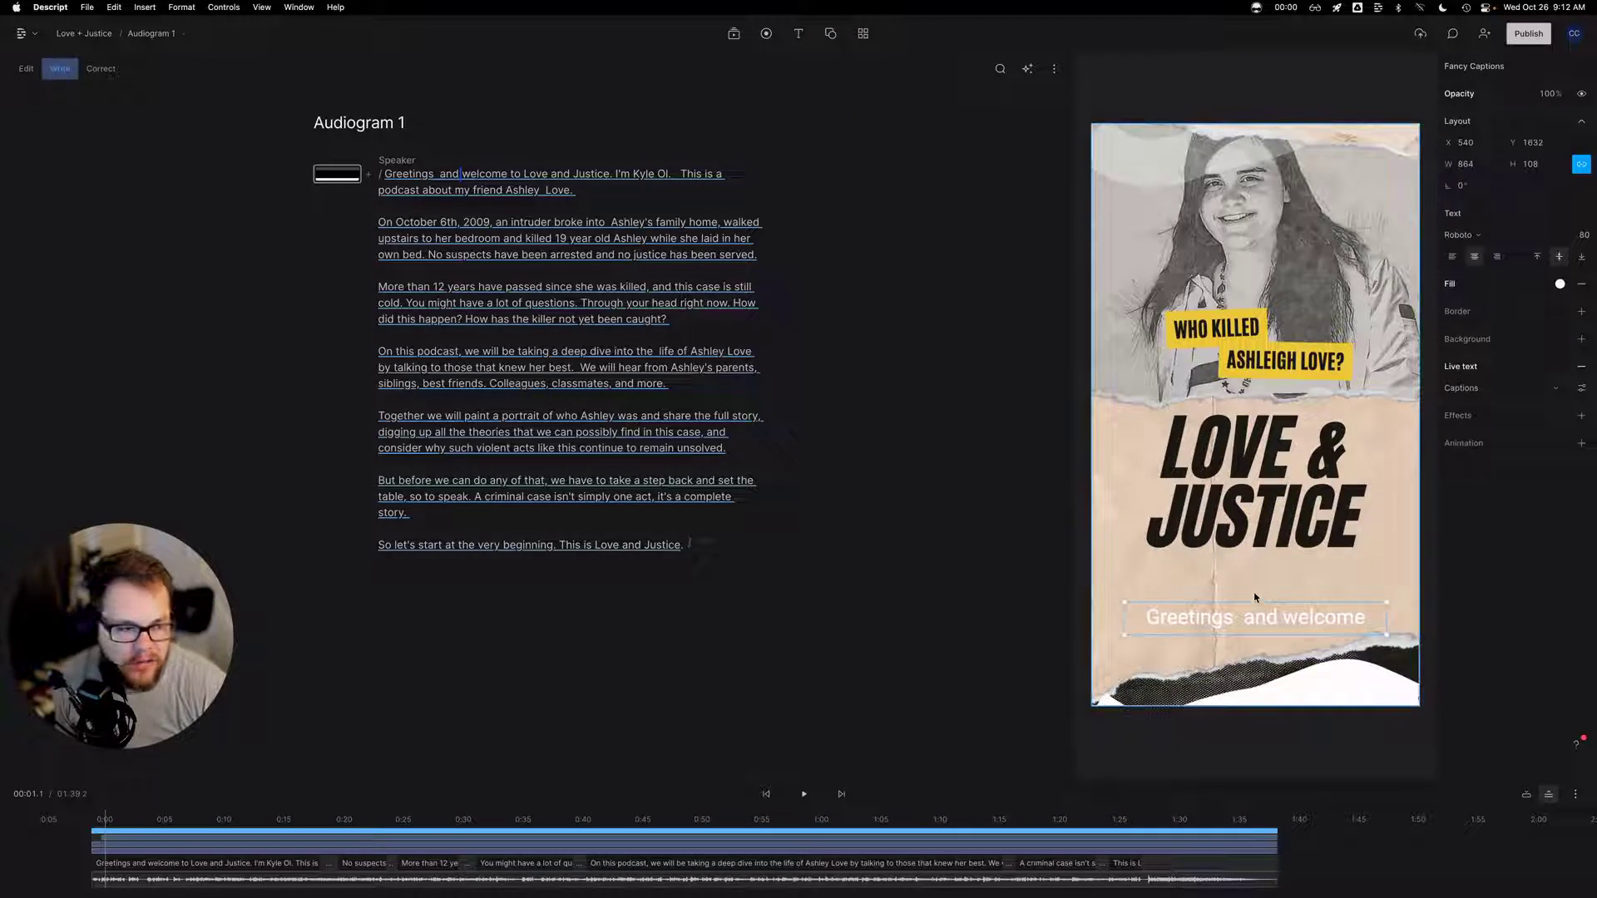
left_click_drag(1278, 630, 1252, 584)
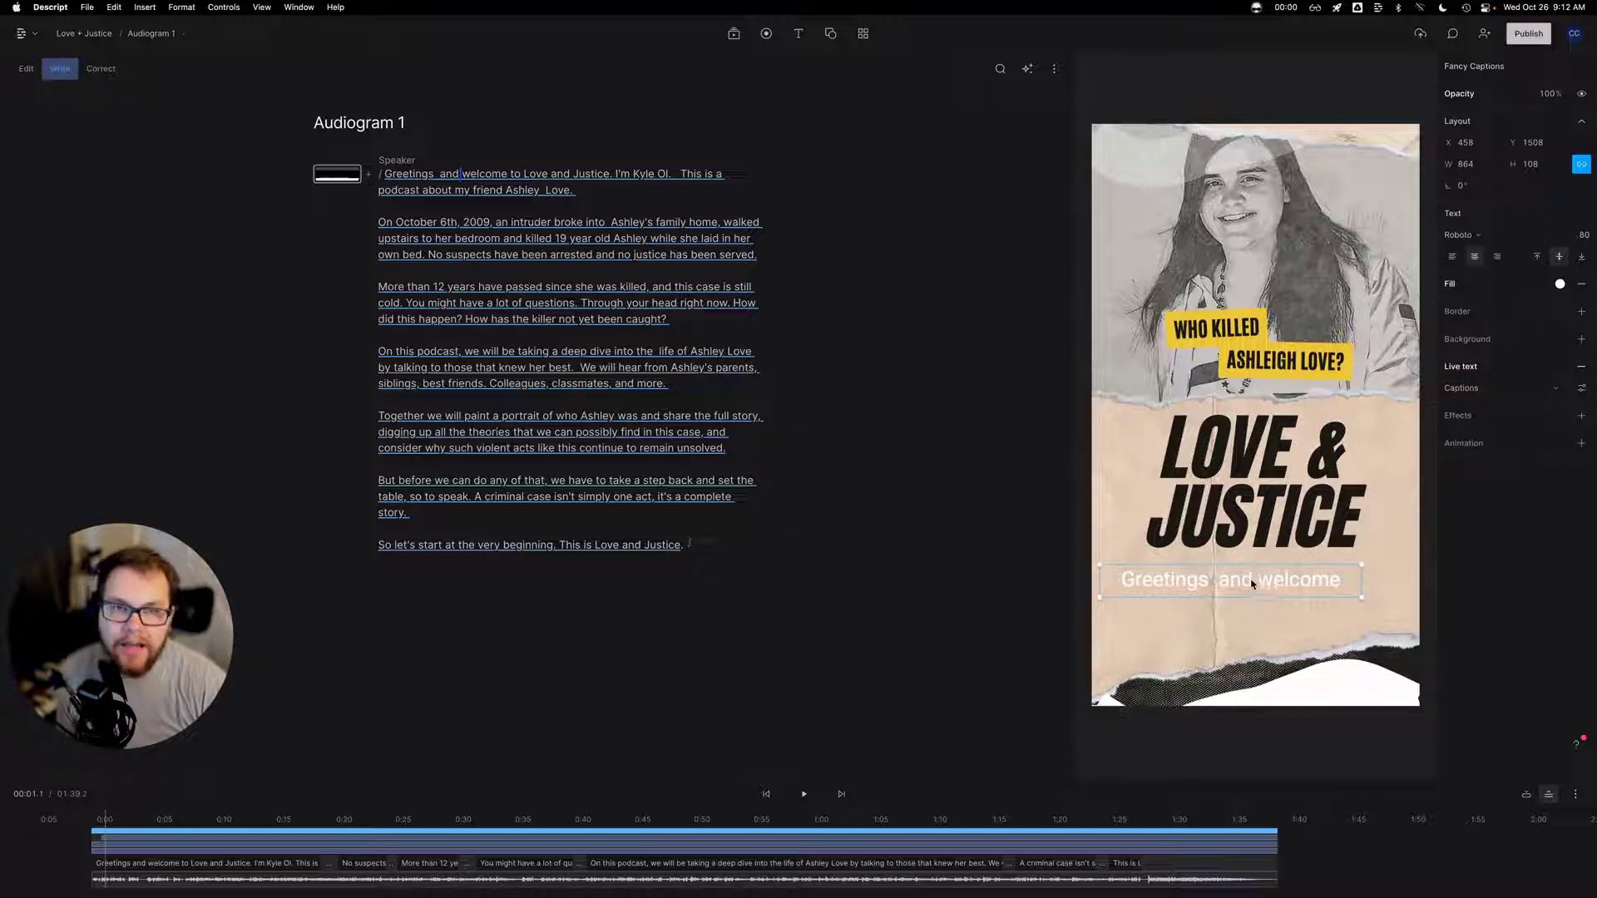
Give the captions a black background with 49% opacity and enlarge their box to about 1079 wide and 137 high
left_click(1581, 339)
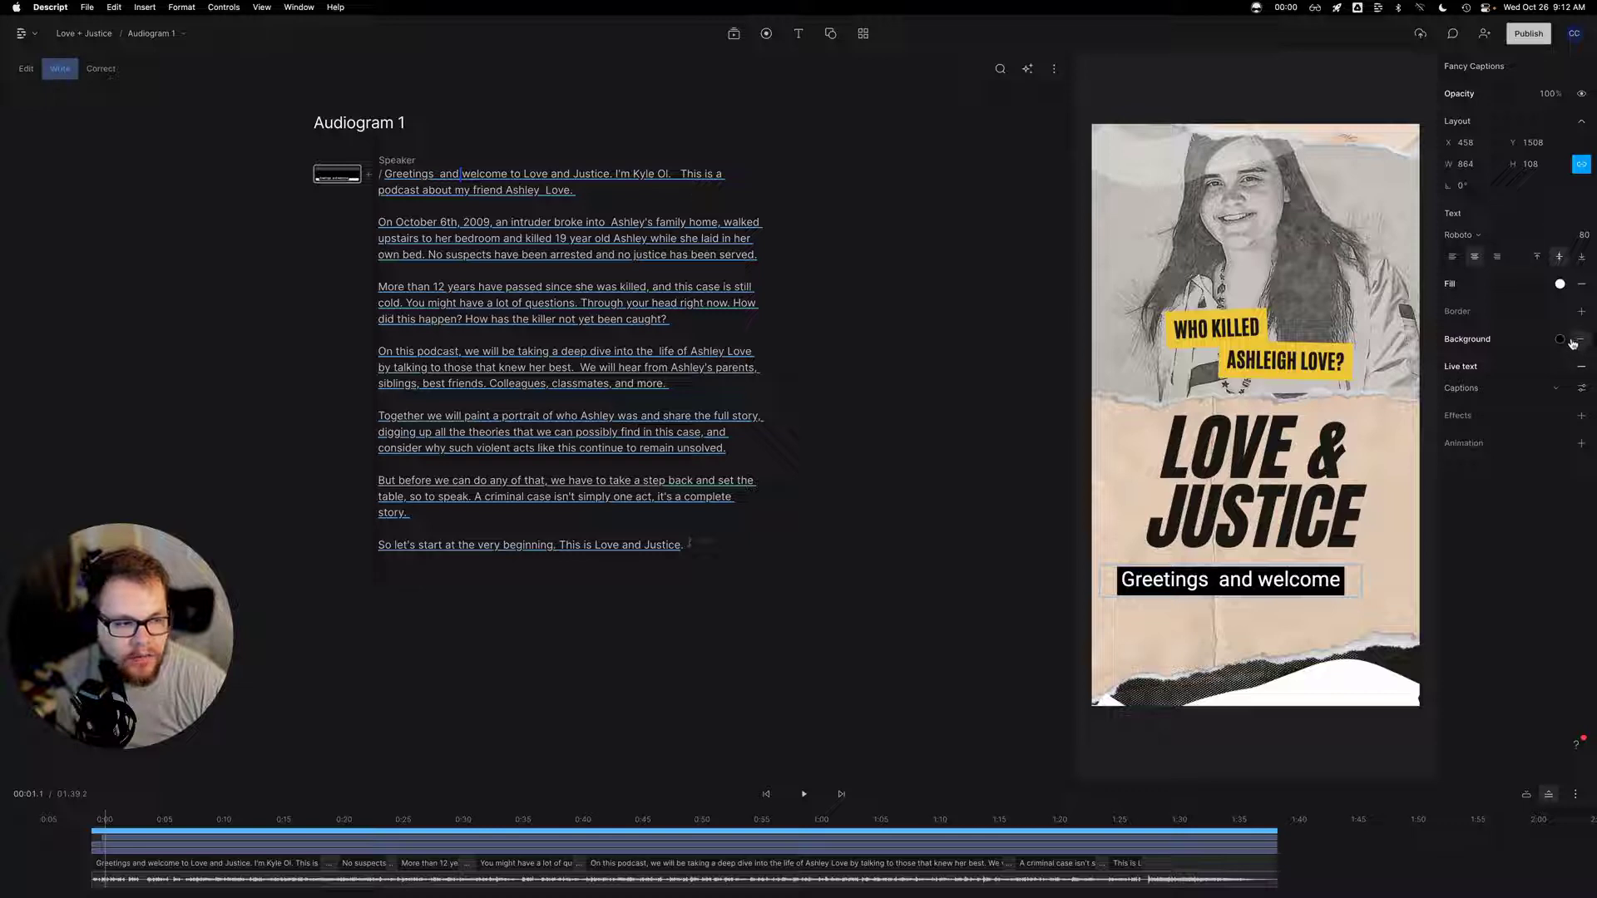
mouse_move(1561, 99)
left_mouse_down()
mouse_move(1514, 100)
mouse_move(1548, 93)
left_mouse_up()
left_click_drag(1360, 588, 1418, 588)
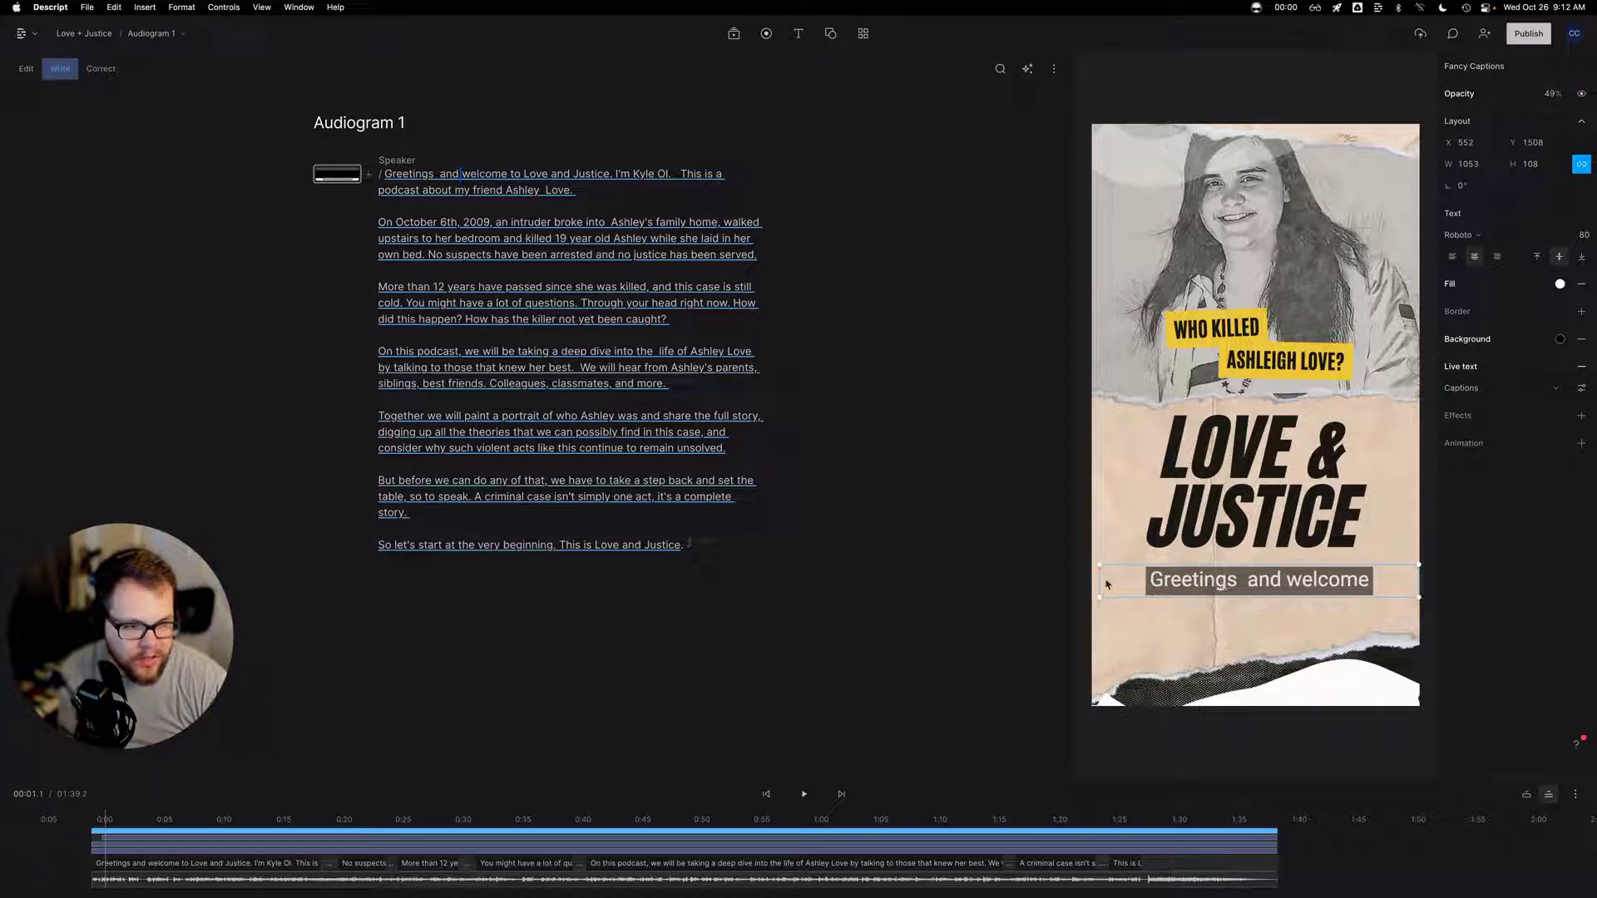
left_click_drag(1103, 581, 1095, 579)
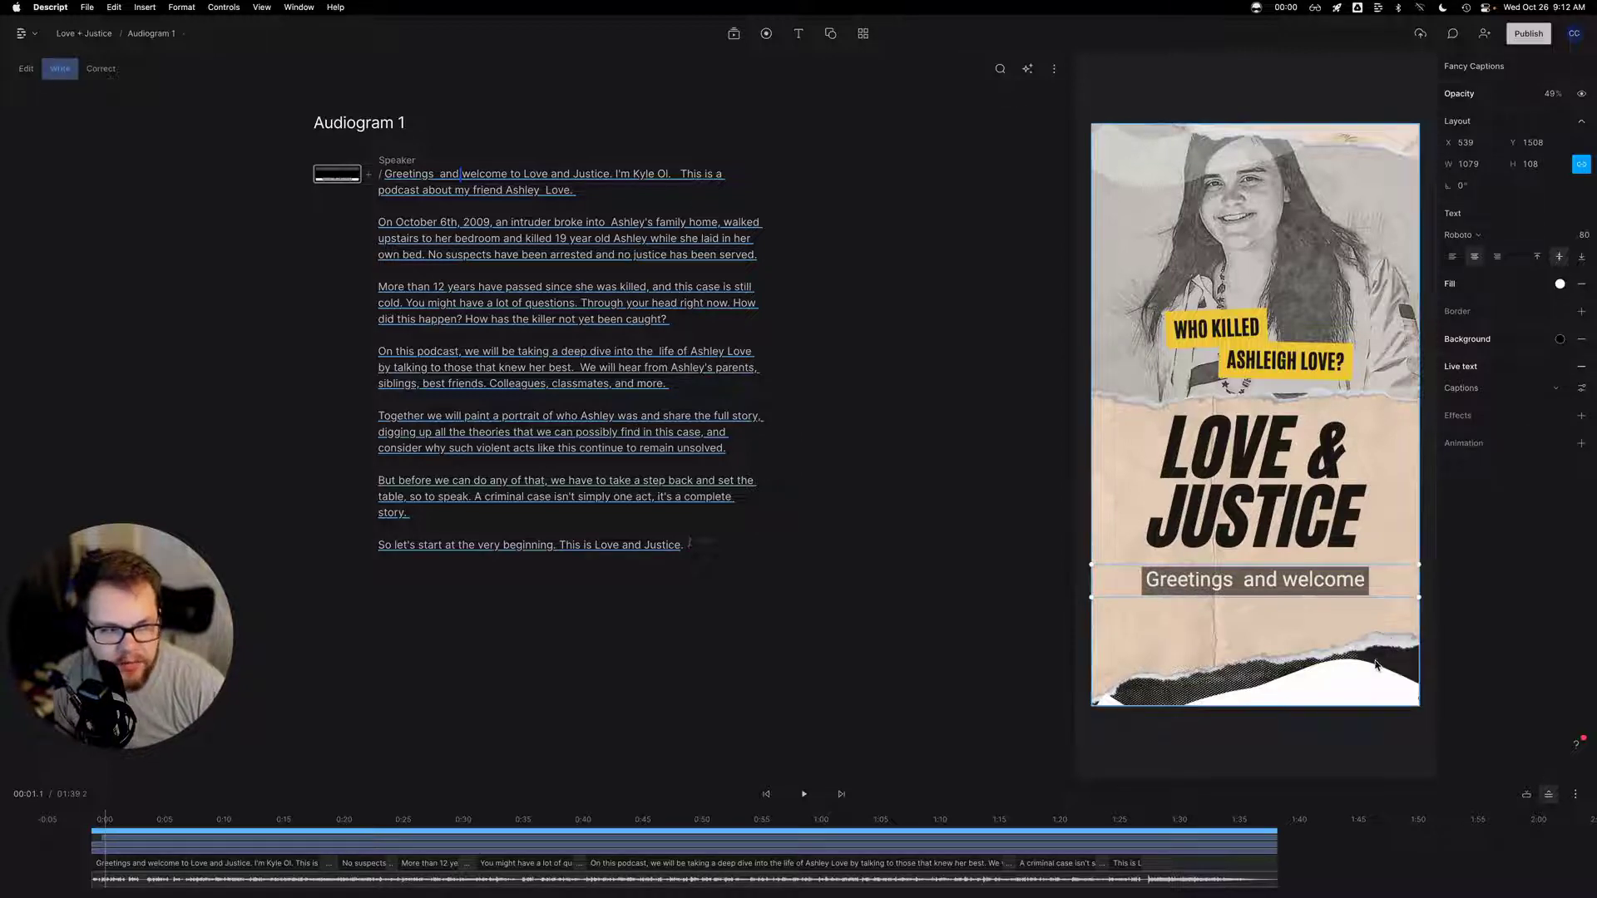
left_click_drag(1297, 594, 1300, 604)
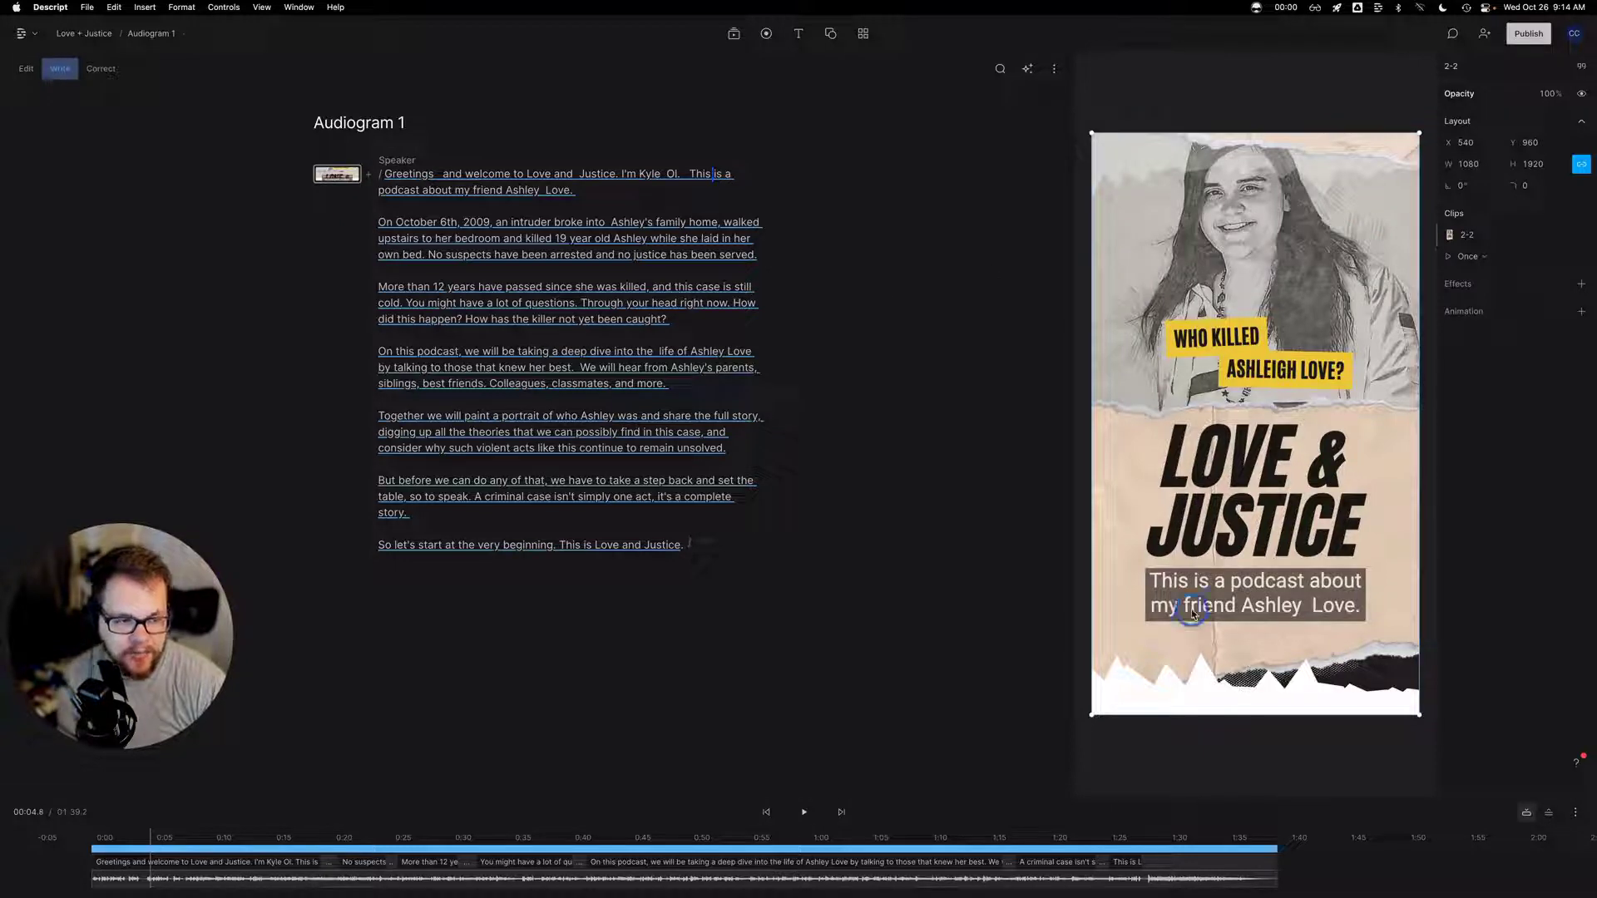
Move the captions down to about X 540, Y 1580, between the title and the lower waveform
left_click(439, 174)
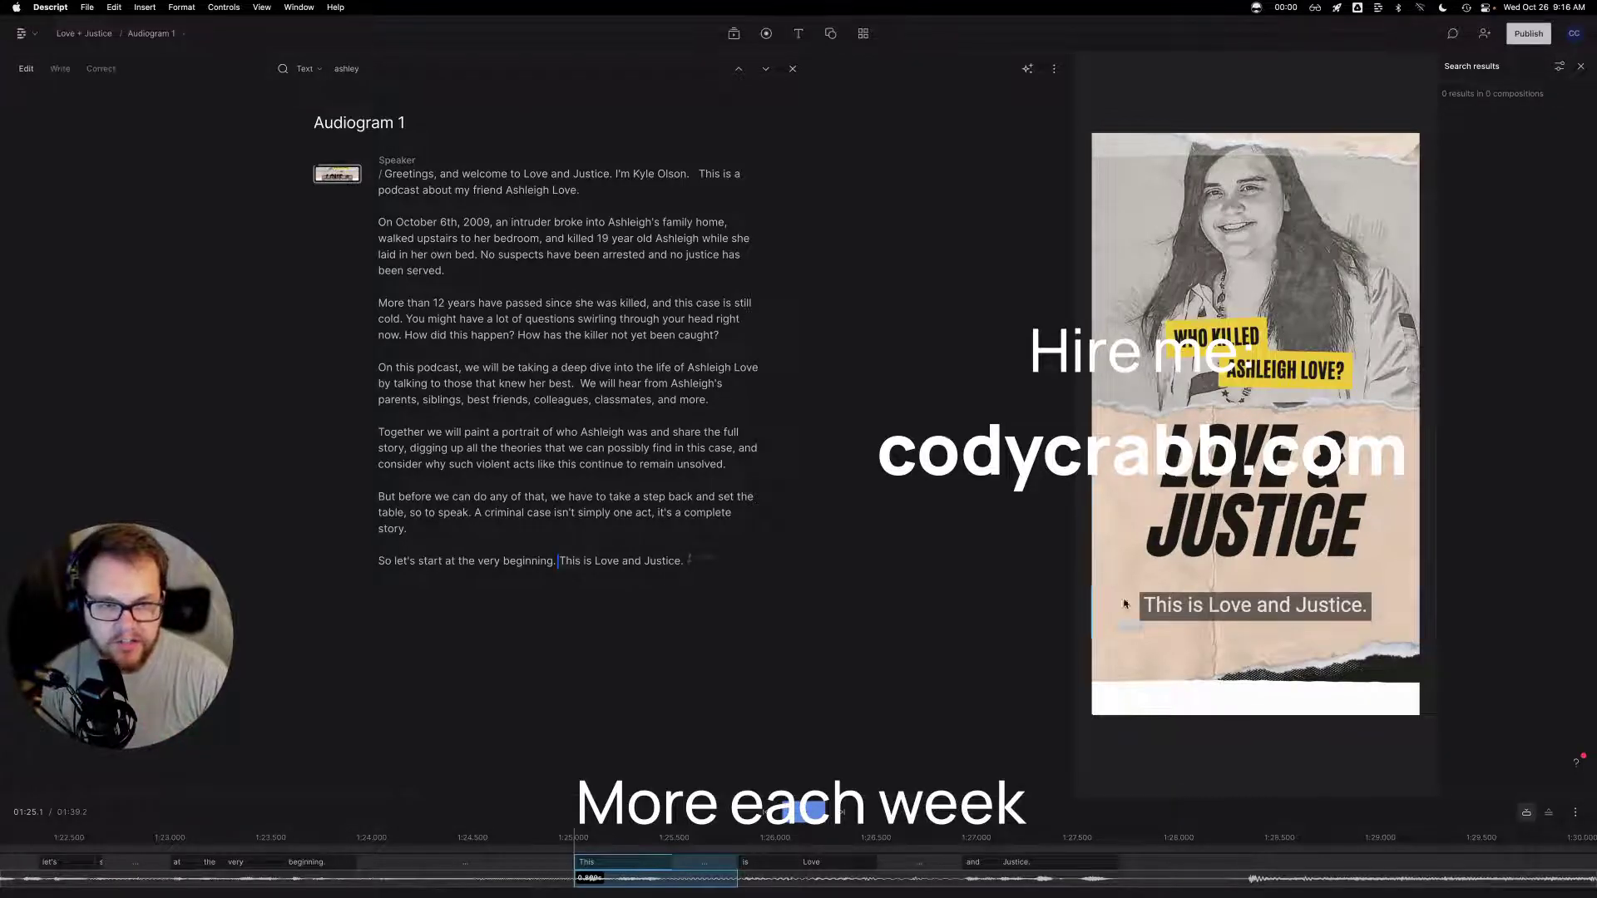
left_click(1300, 605)
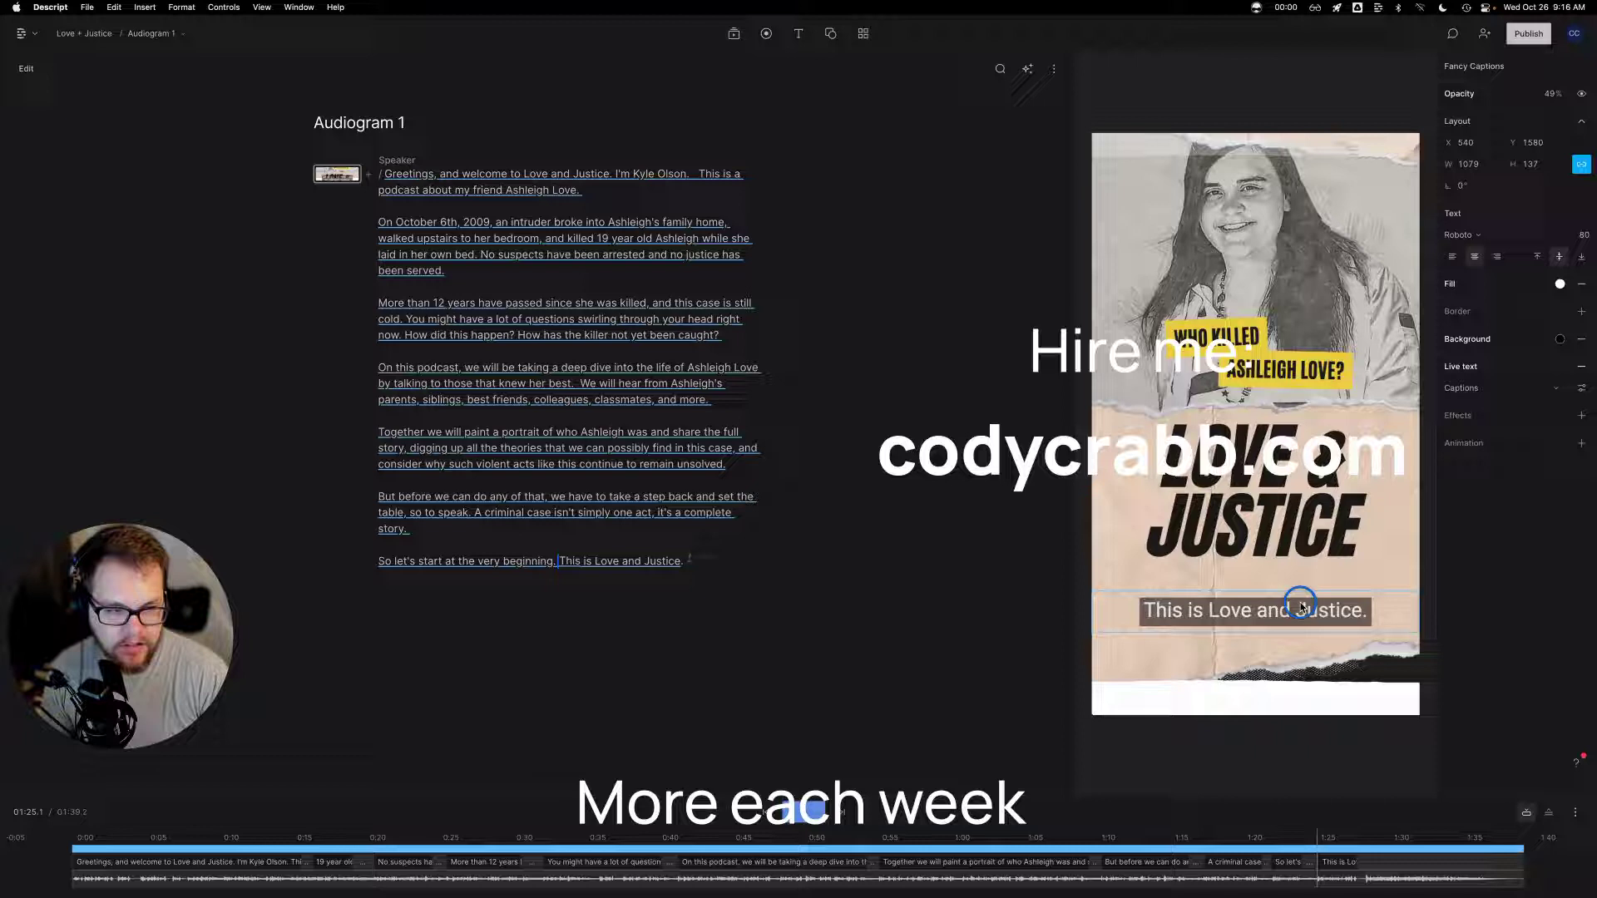
left_click_drag(1301, 606, 1301, 608)
Split the second transcript paragraph into separate paragraphs after "On October 6th, 2009," and after "family home,"
left_click(495, 222)
key("Return")
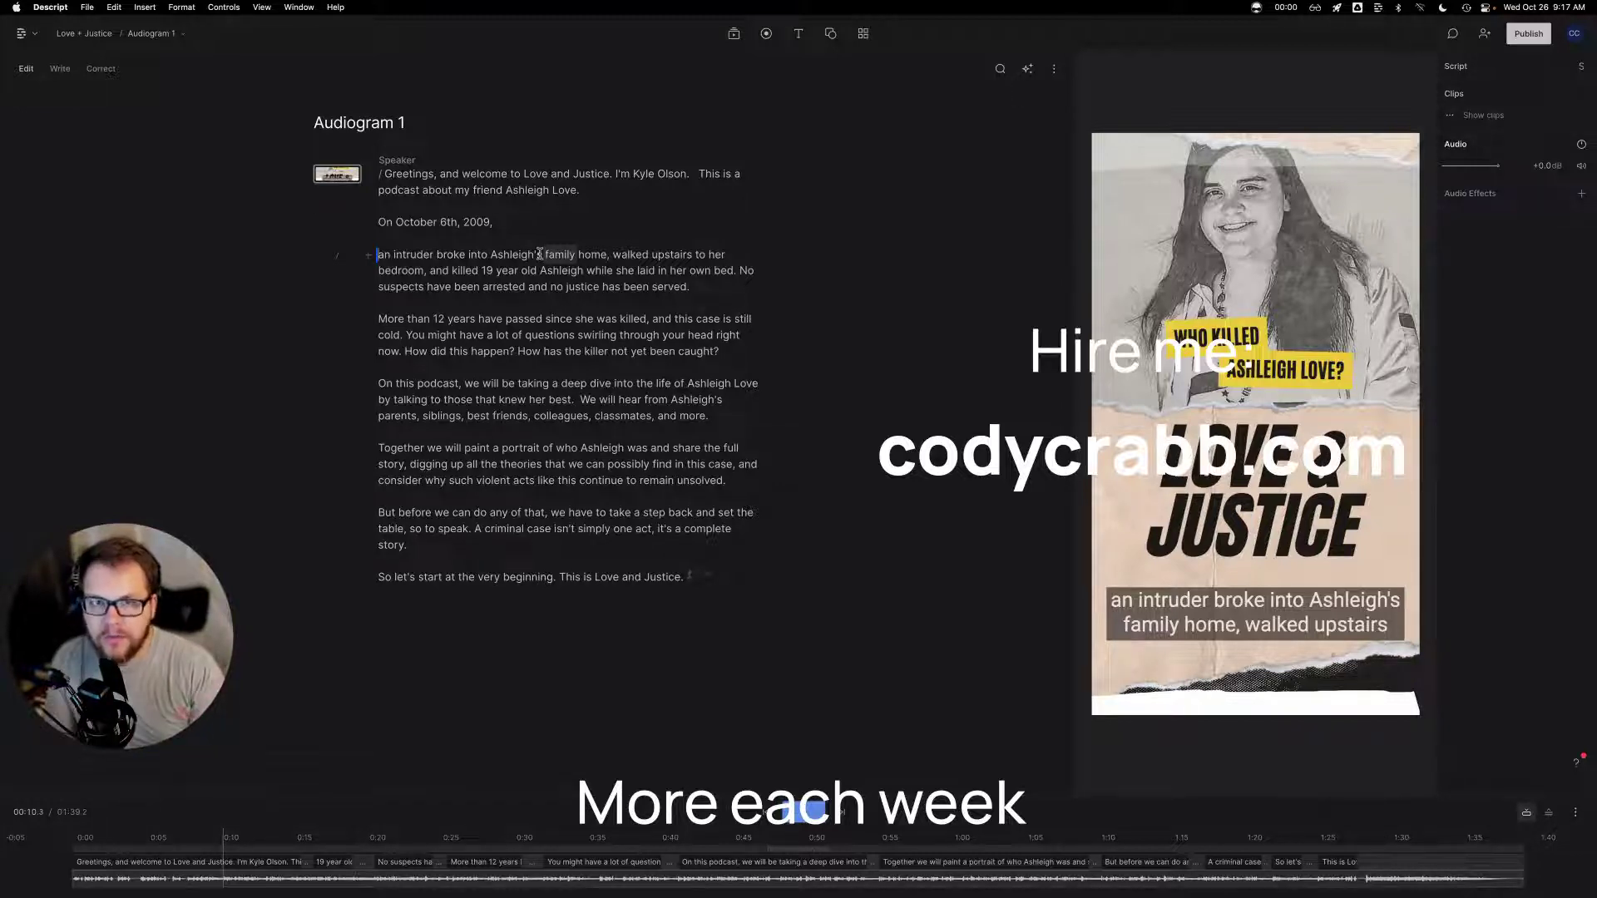
left_click(612, 254)
key("Return")
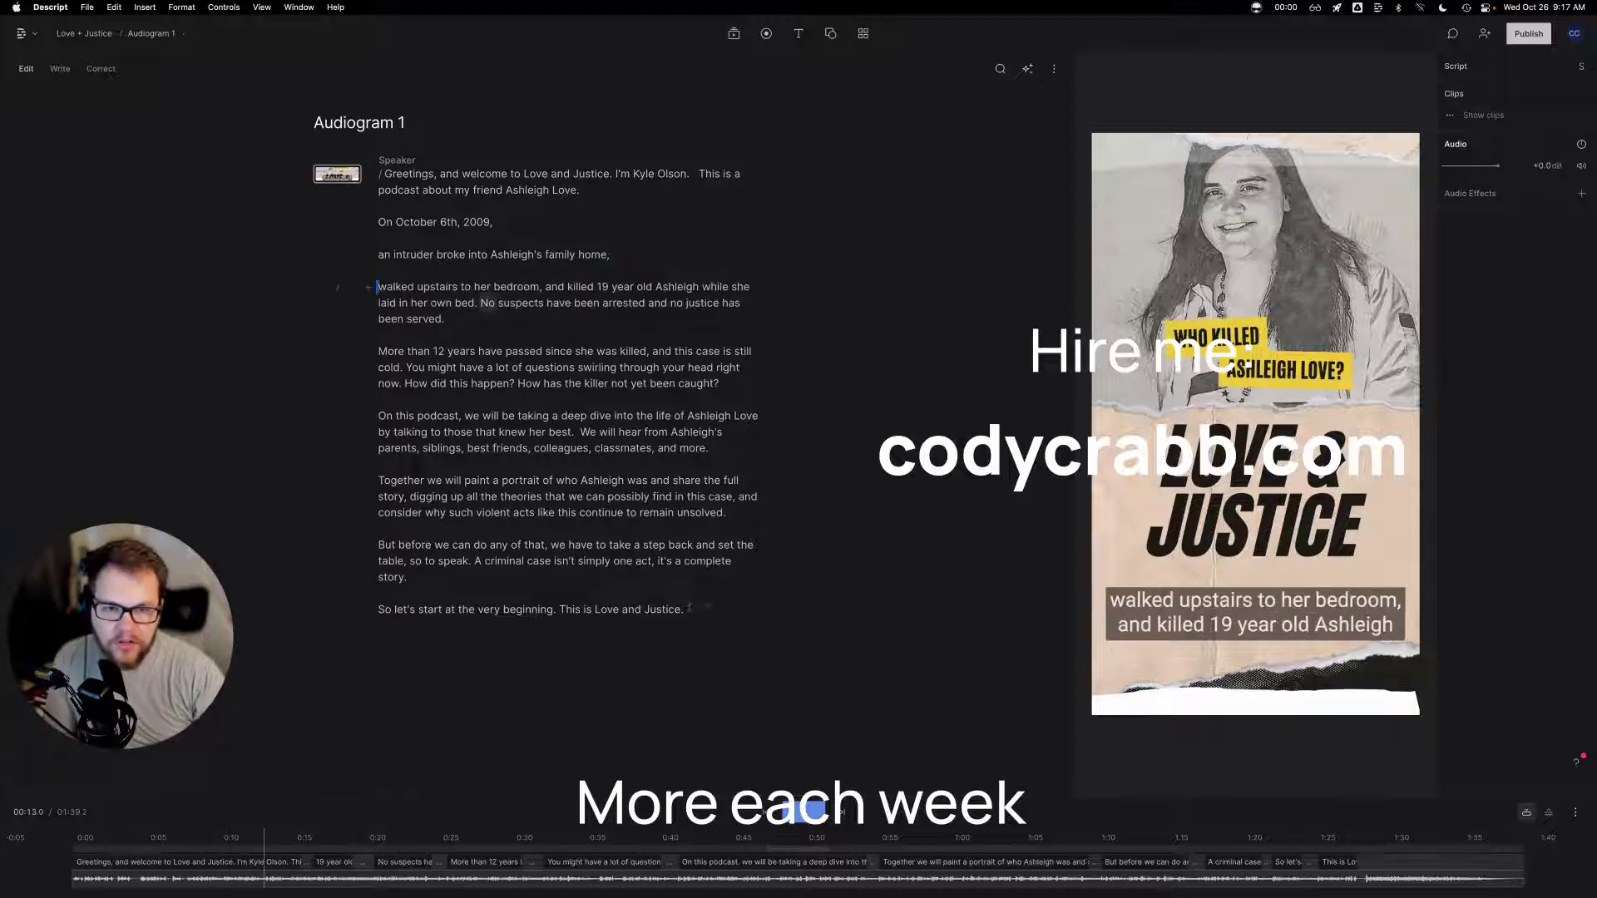
left_click(490, 254)
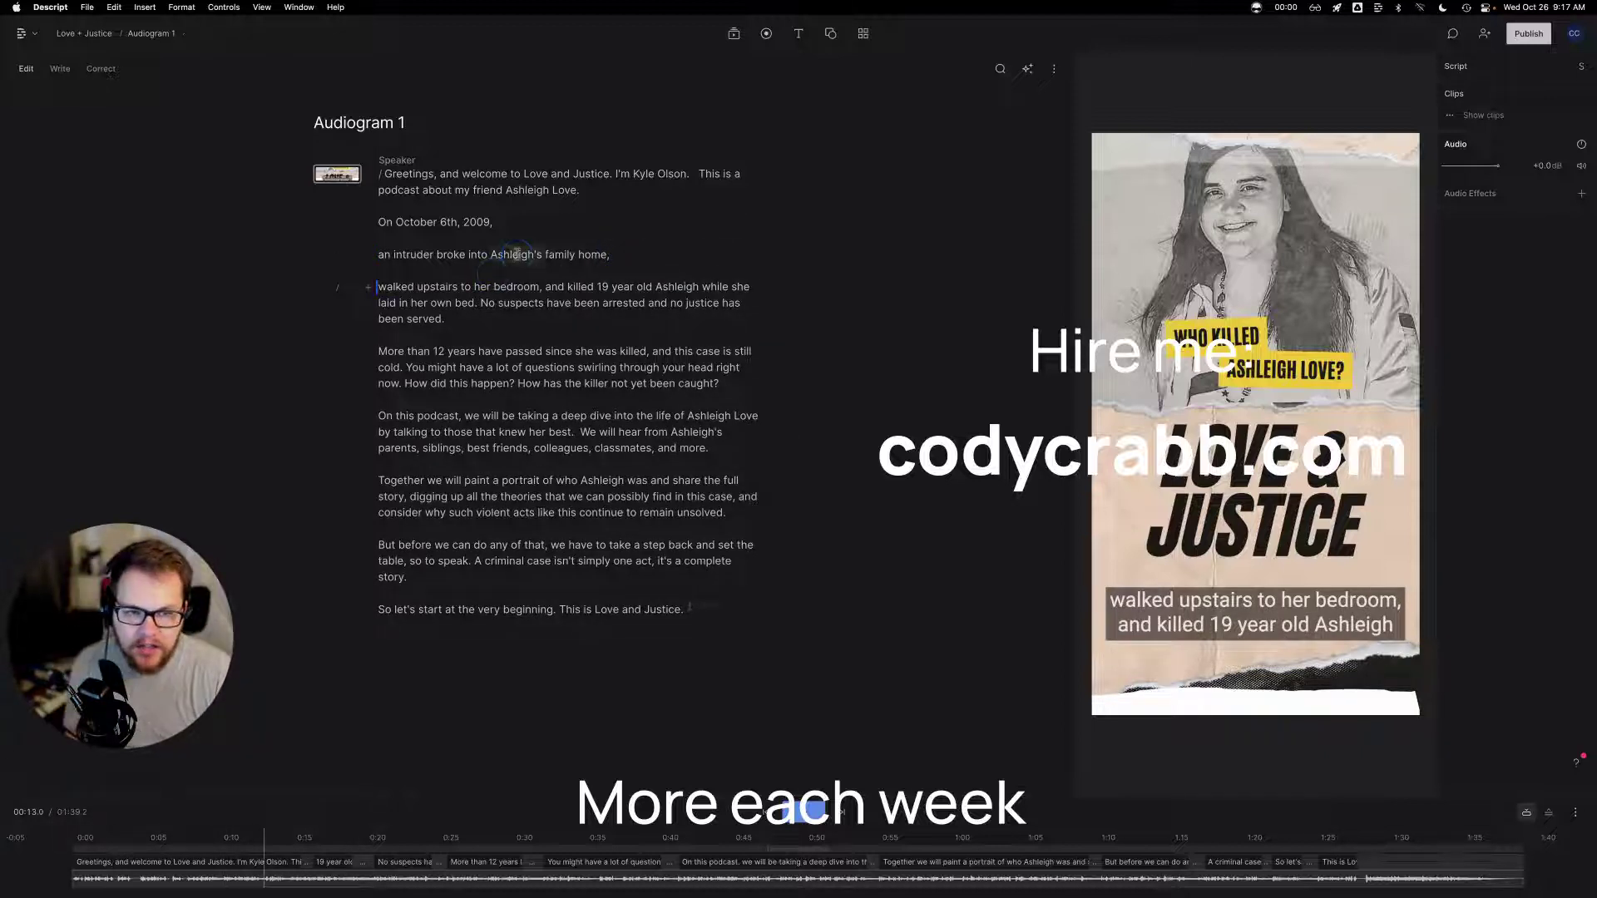
Split the transcript paragraph starting "More than 12 years" into separate paragraphs after "she was killed," and after "this case is still cold."
double_click(451, 255)
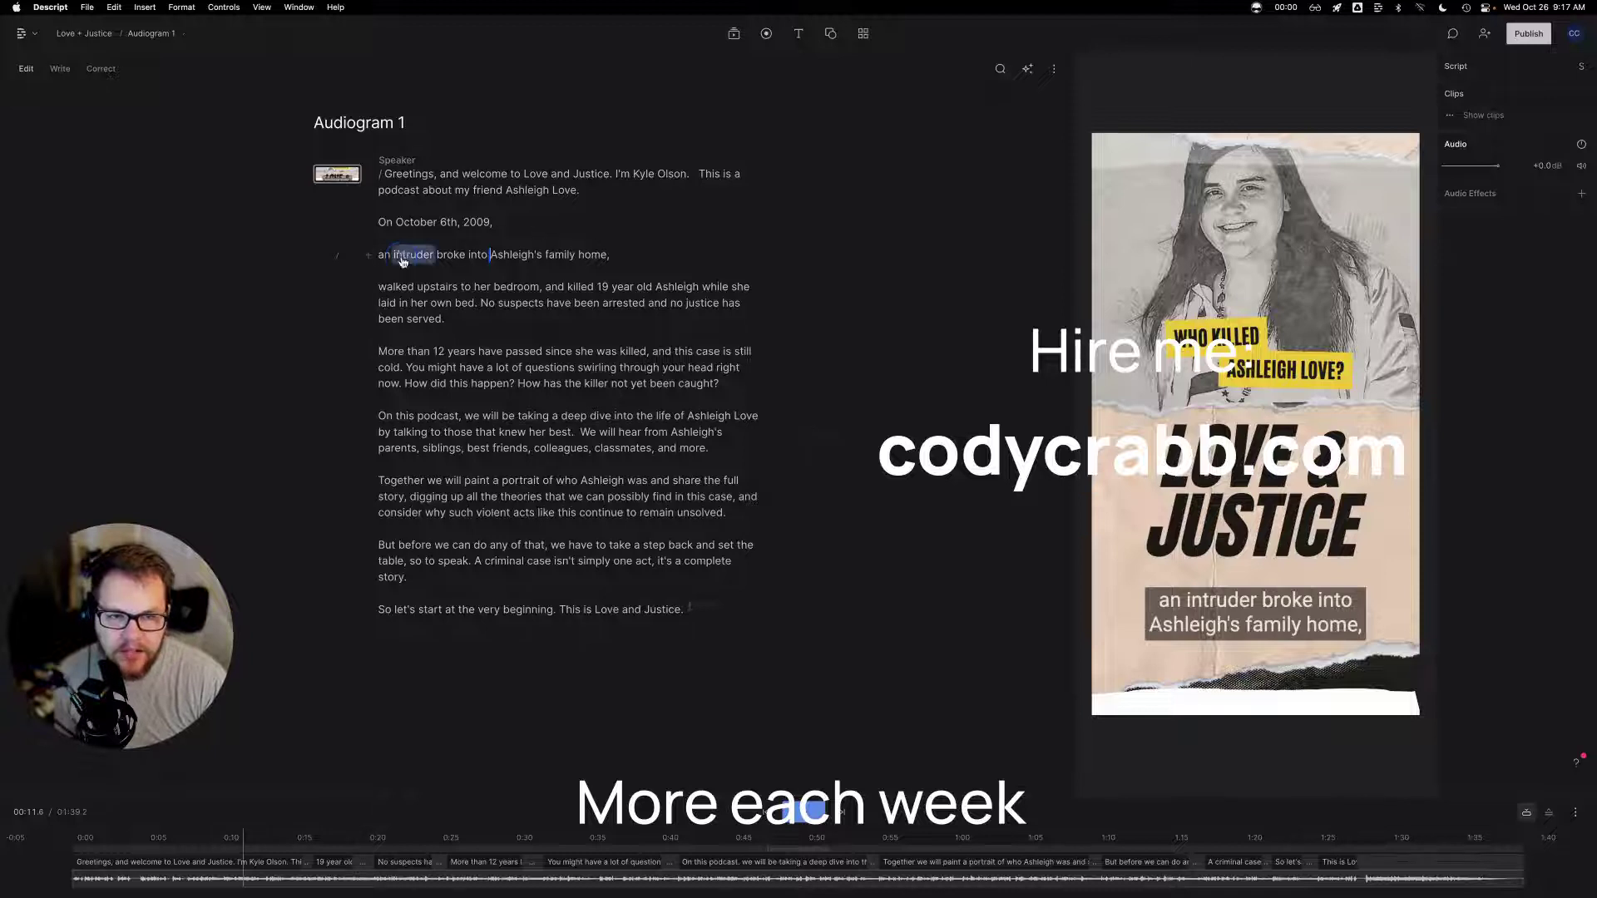
key("space")
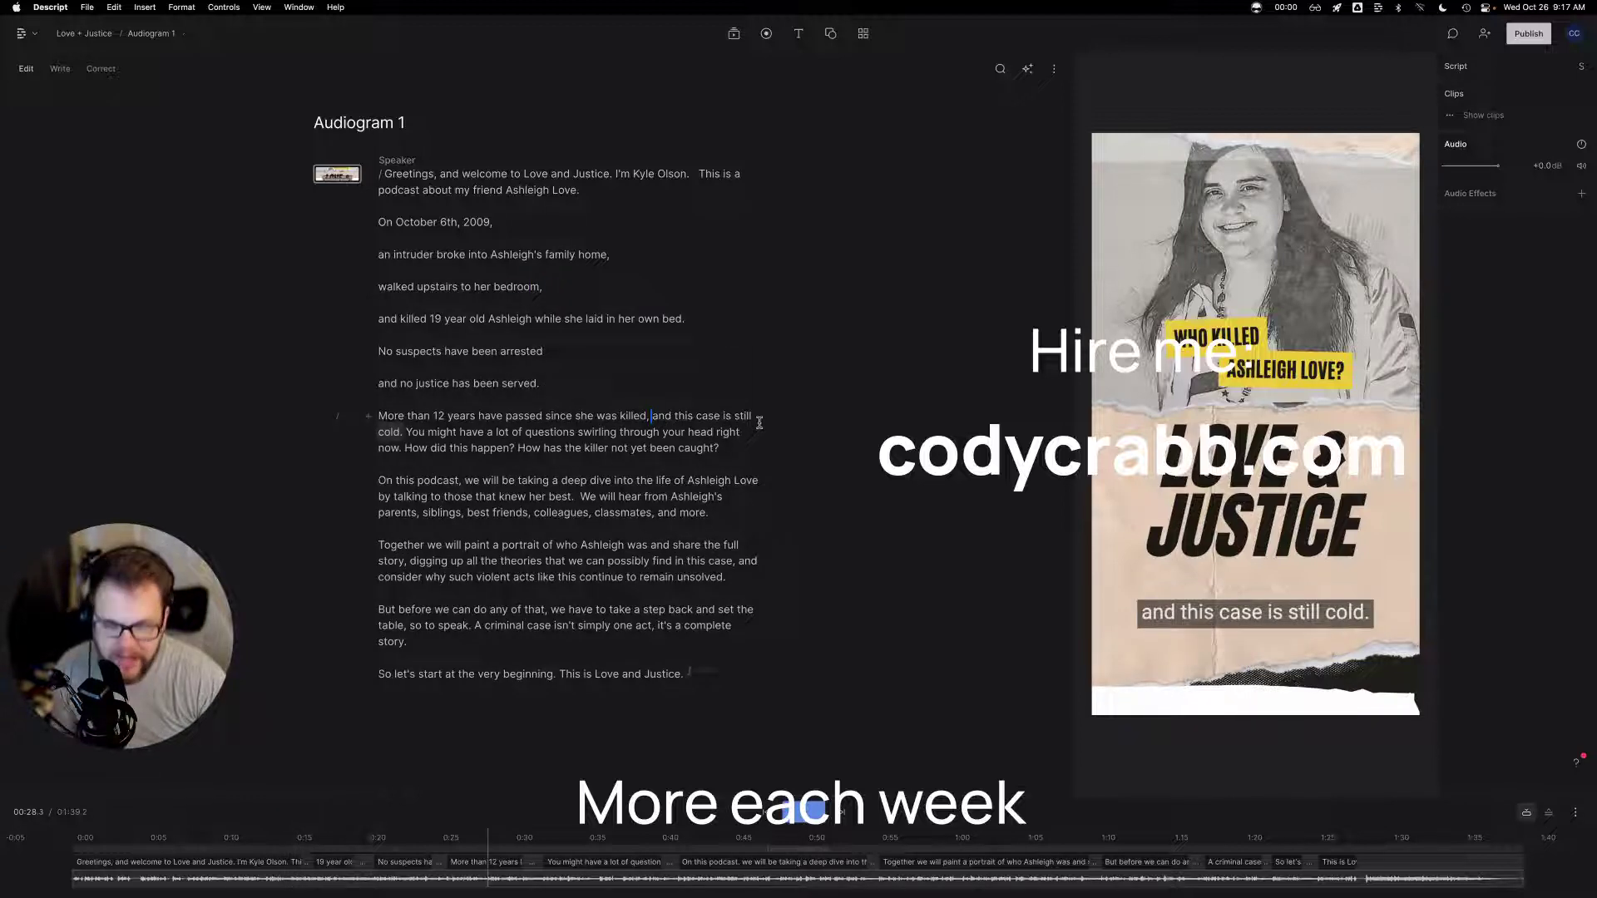
key("Return")
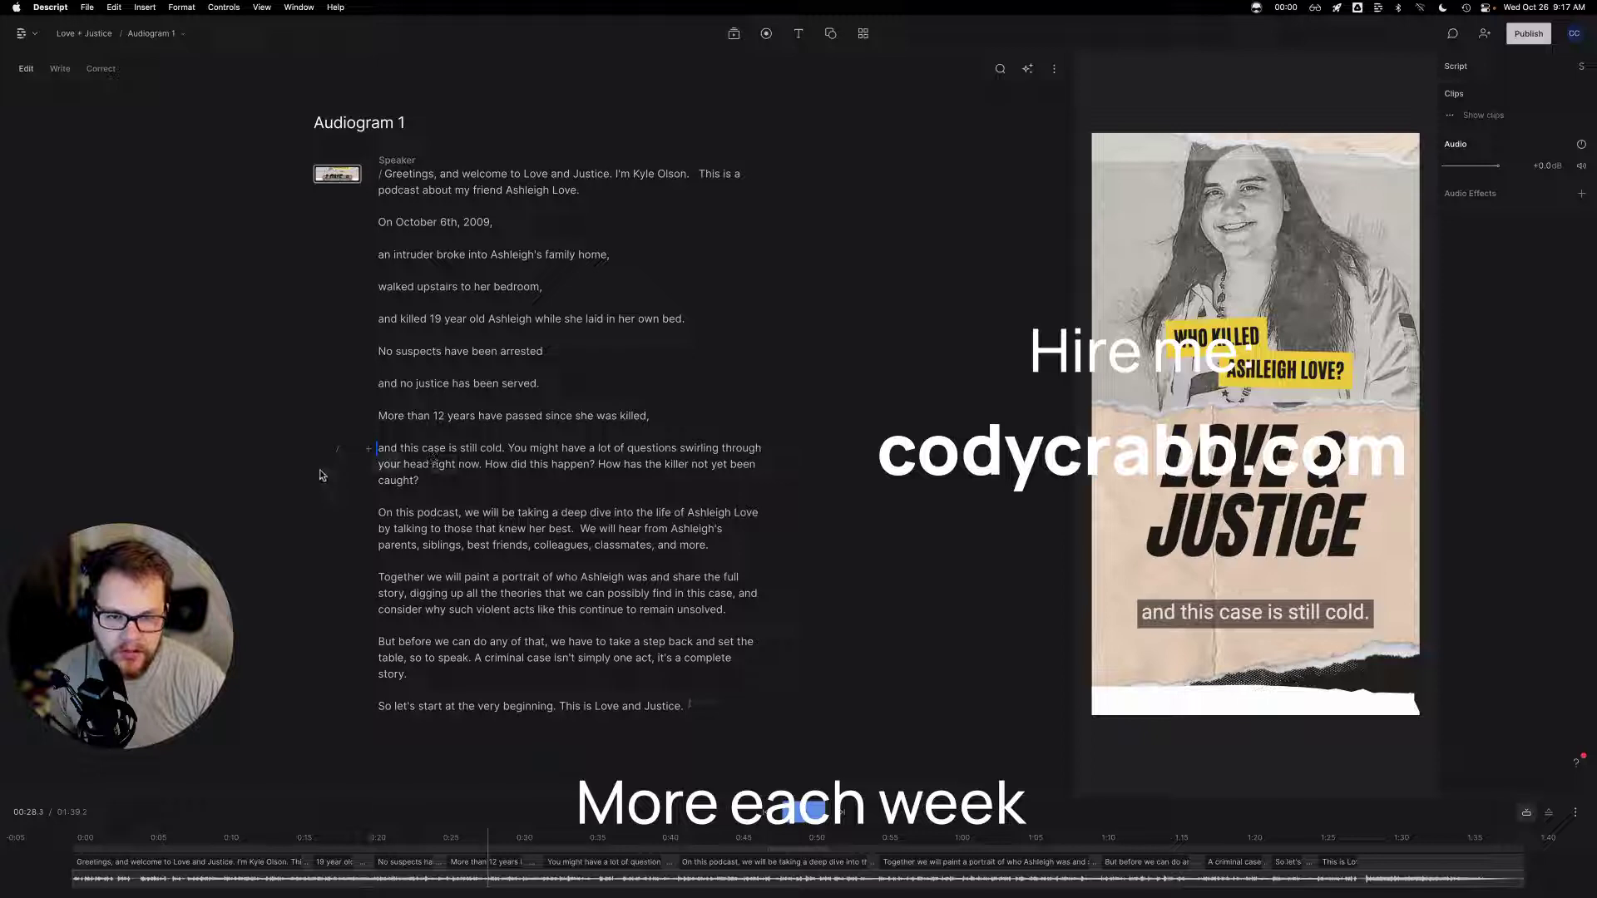
left_click(507, 449)
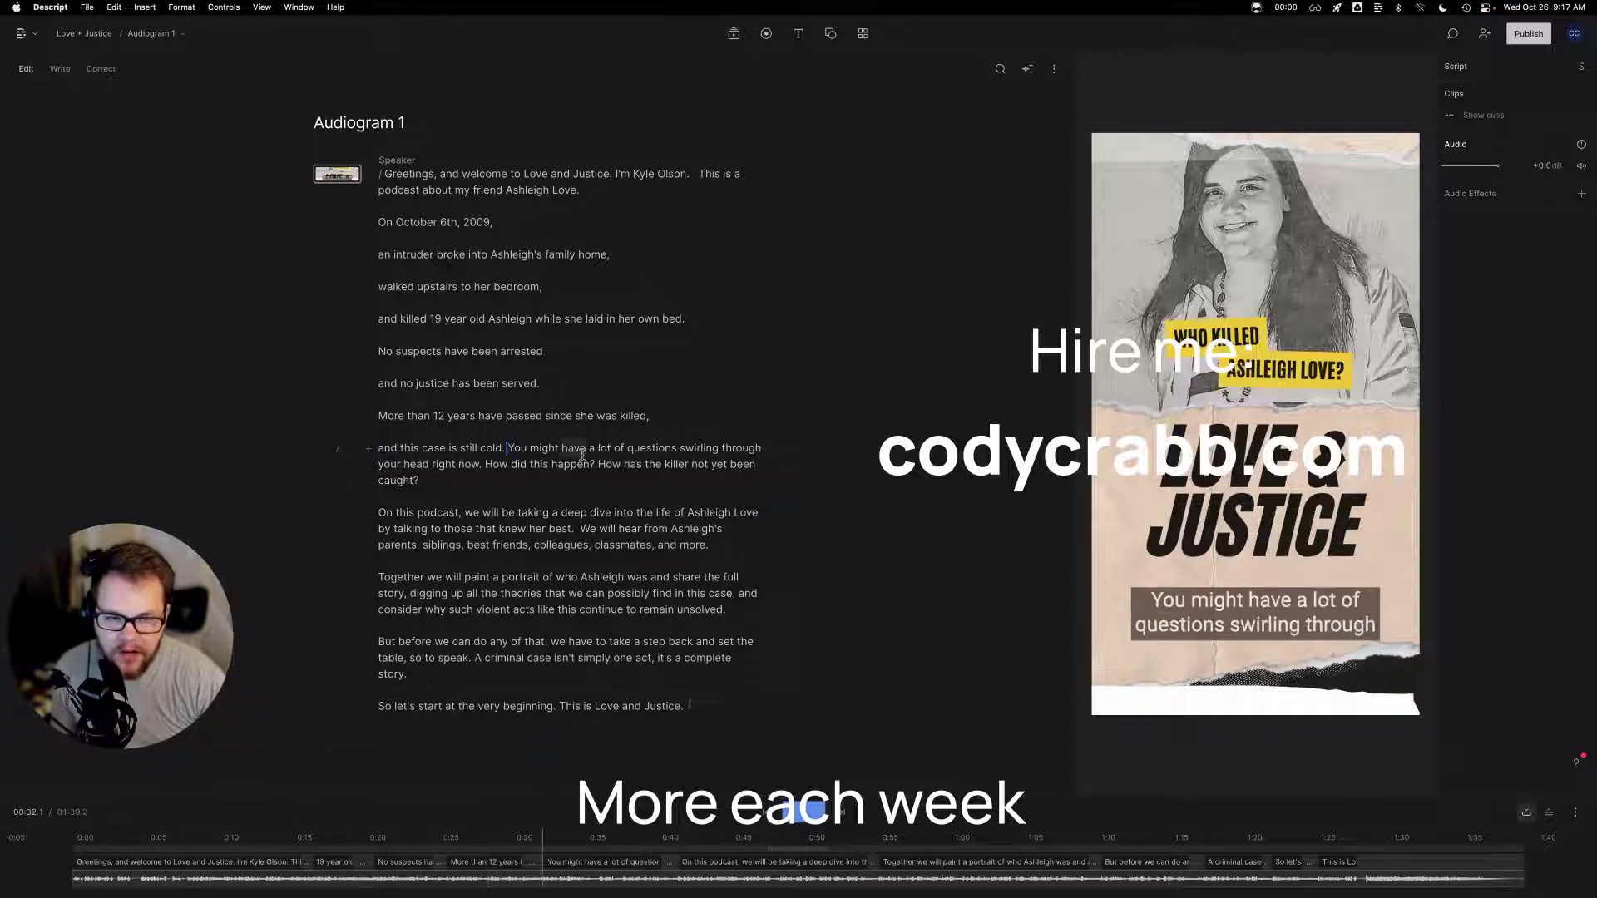
key("Return")
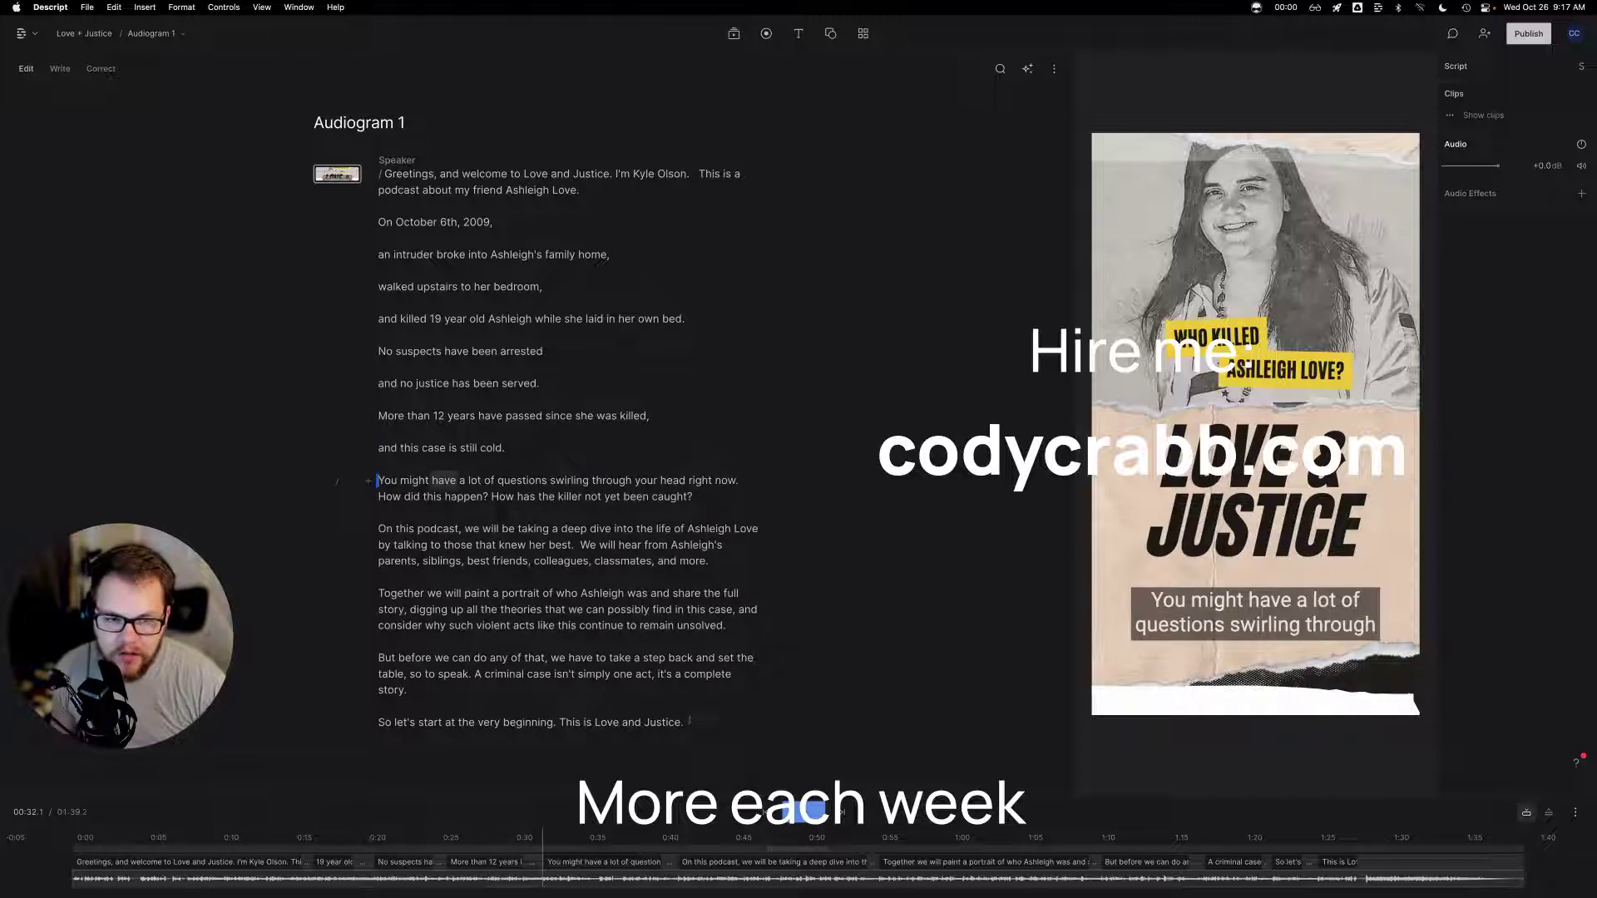
Start new transcript paragraphs after "your head right now.", after "How did this happen?" and after "taking a deep dive"
left_click(739, 480)
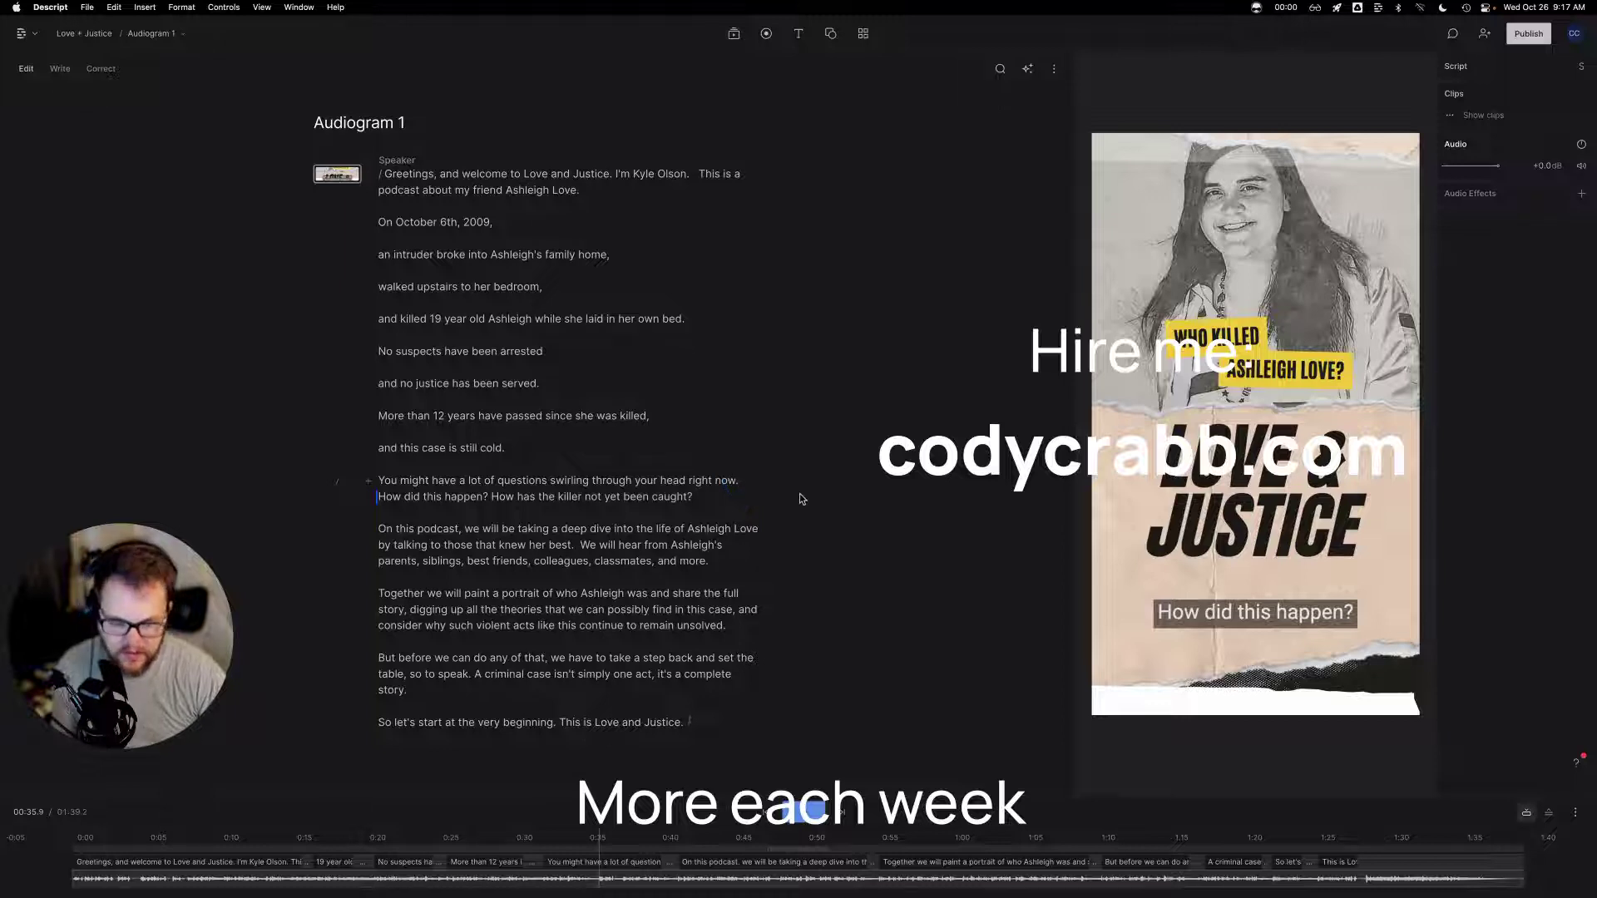
key("Return")
left_click(492, 512)
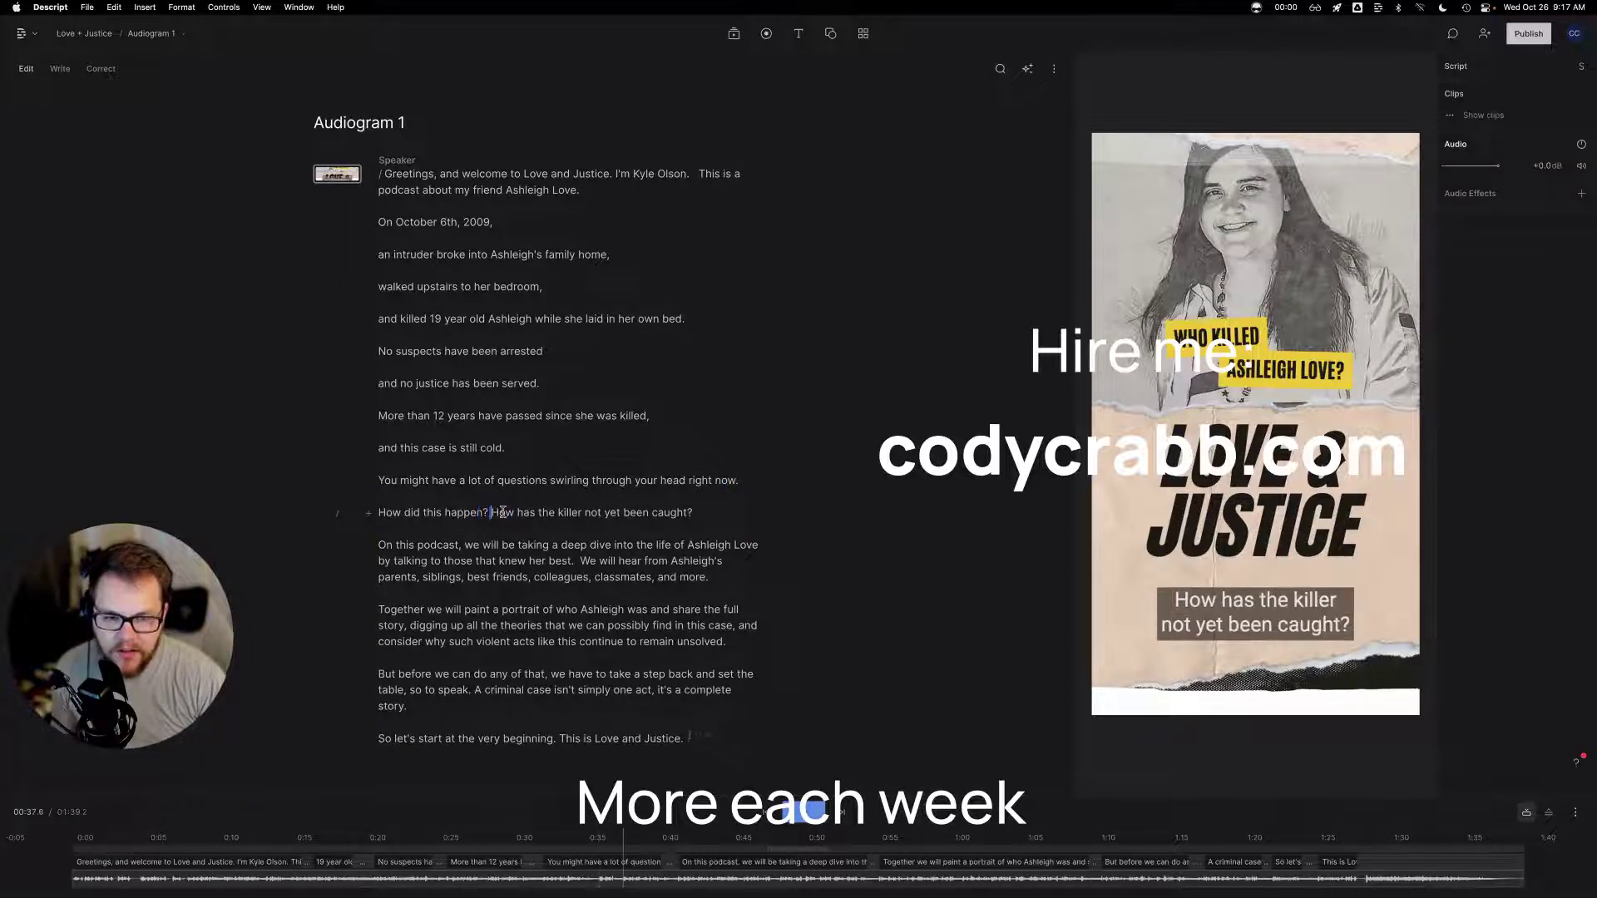
key("Return")
left_click(615, 576)
key("Return")
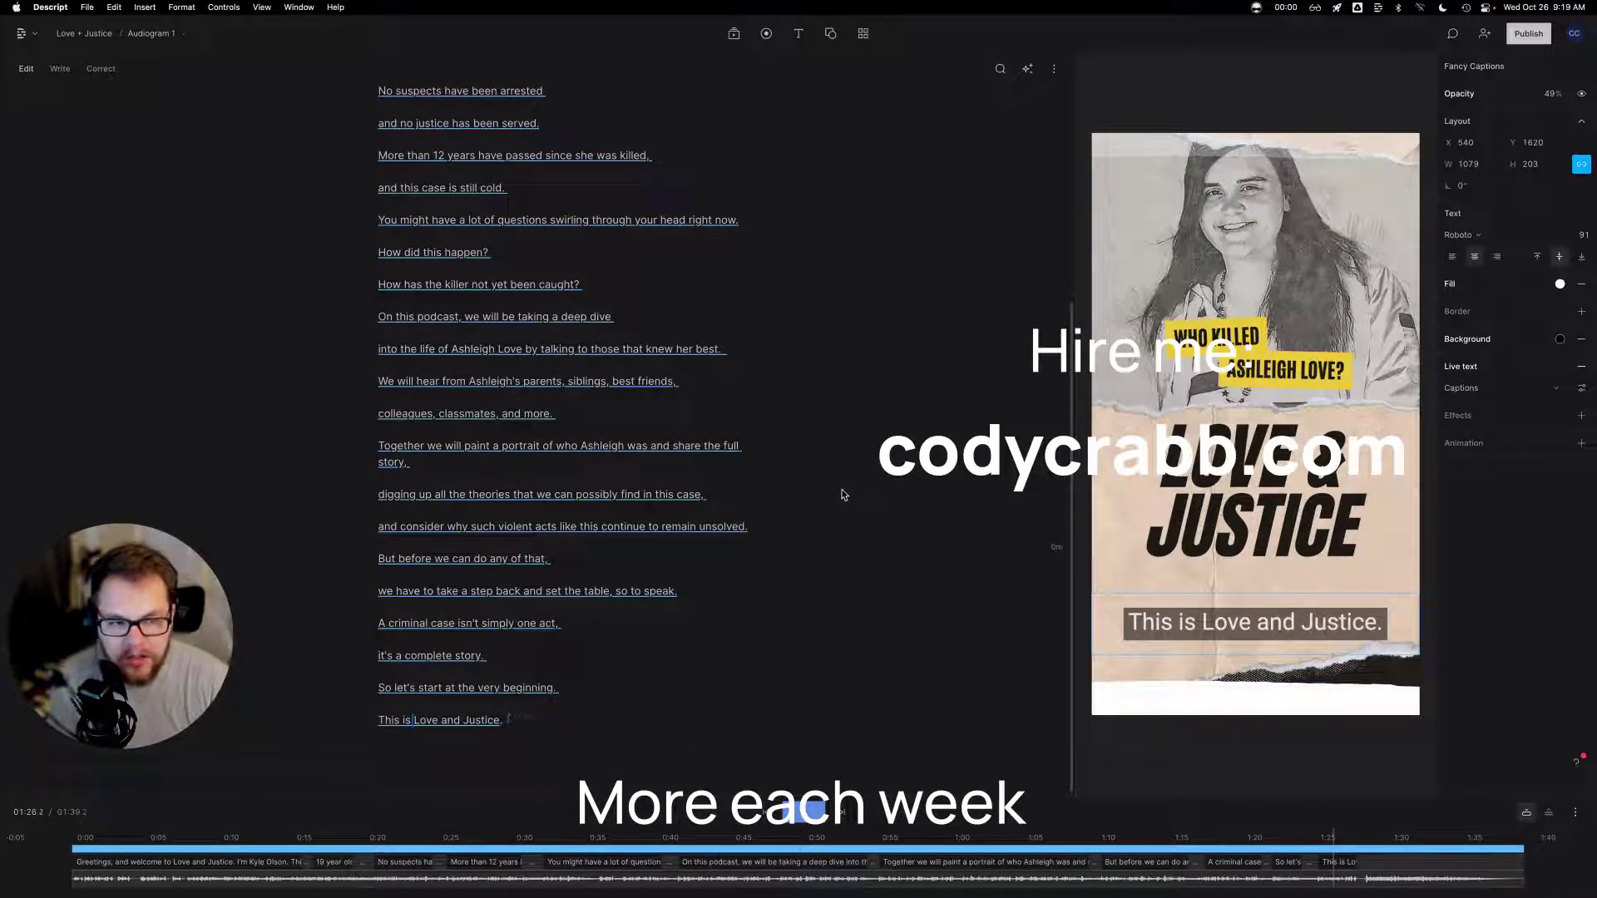
Import listen_on_apple_podcasts.png and listen_on_spotify.png from the Desktop into the project files
left_click(526, 715)
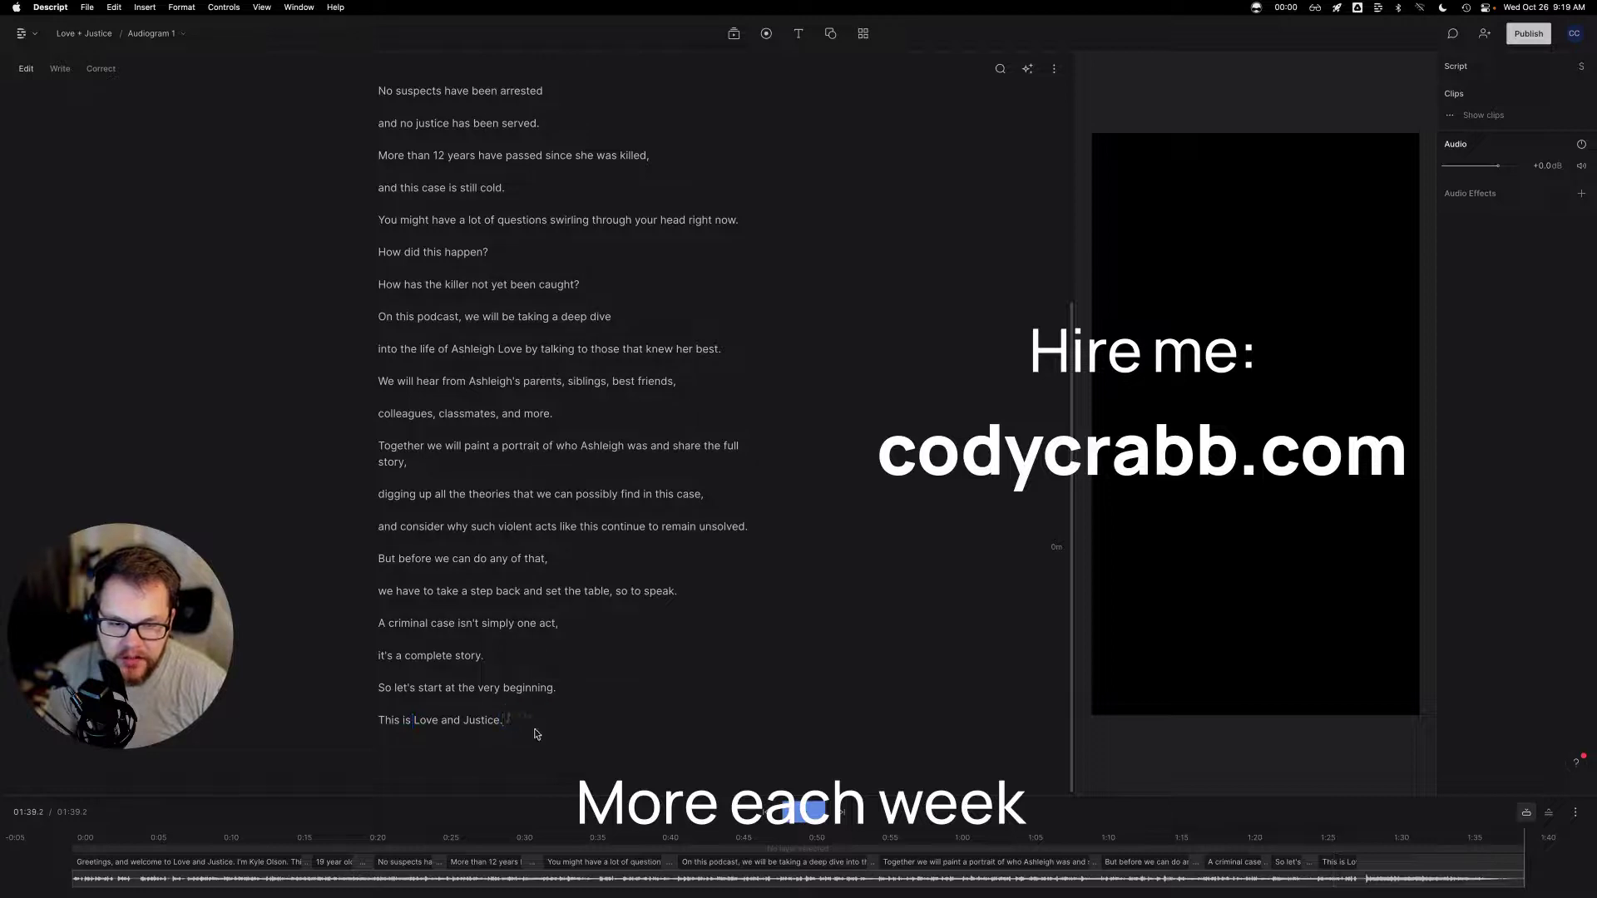
key("super+Left")
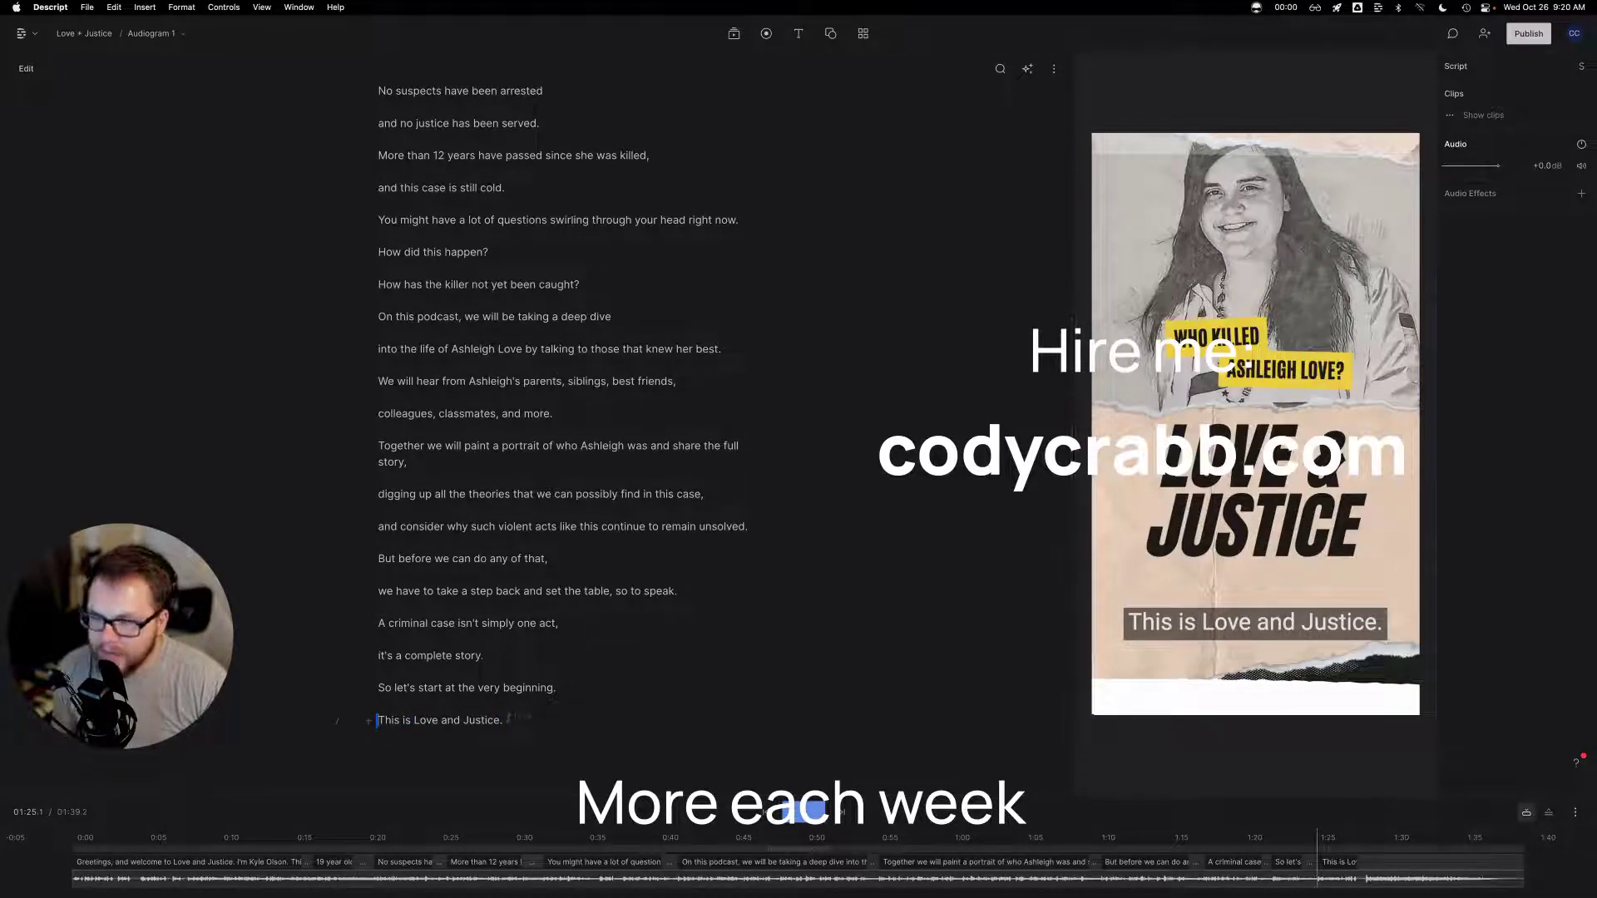
left_click_drag(1318, 844, 1378, 844)
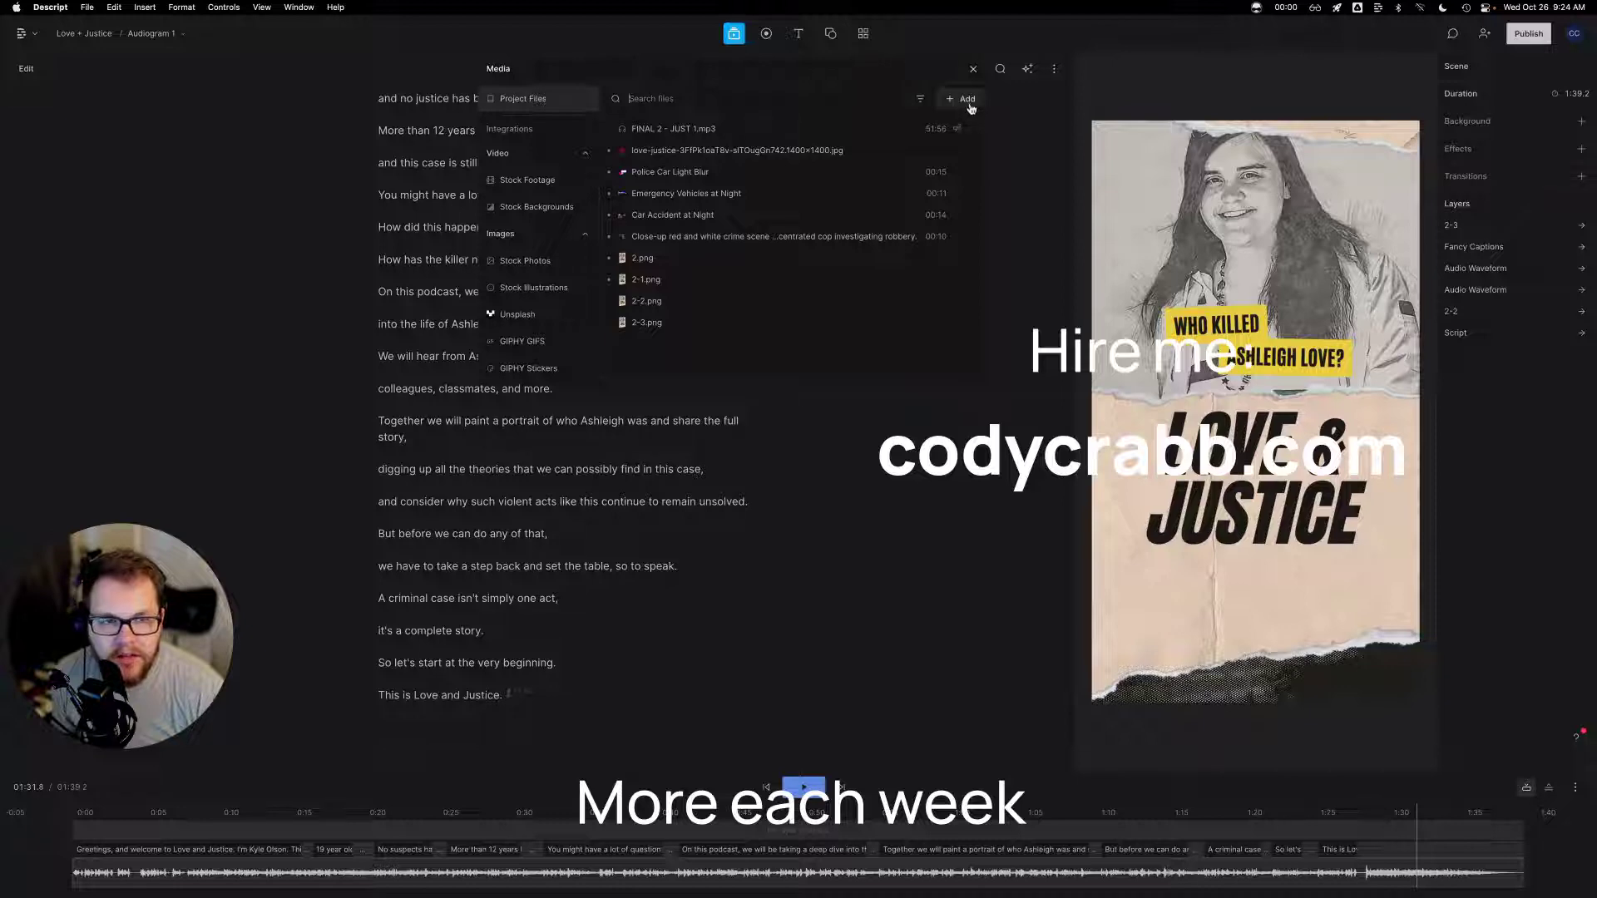
left_click(962, 98)
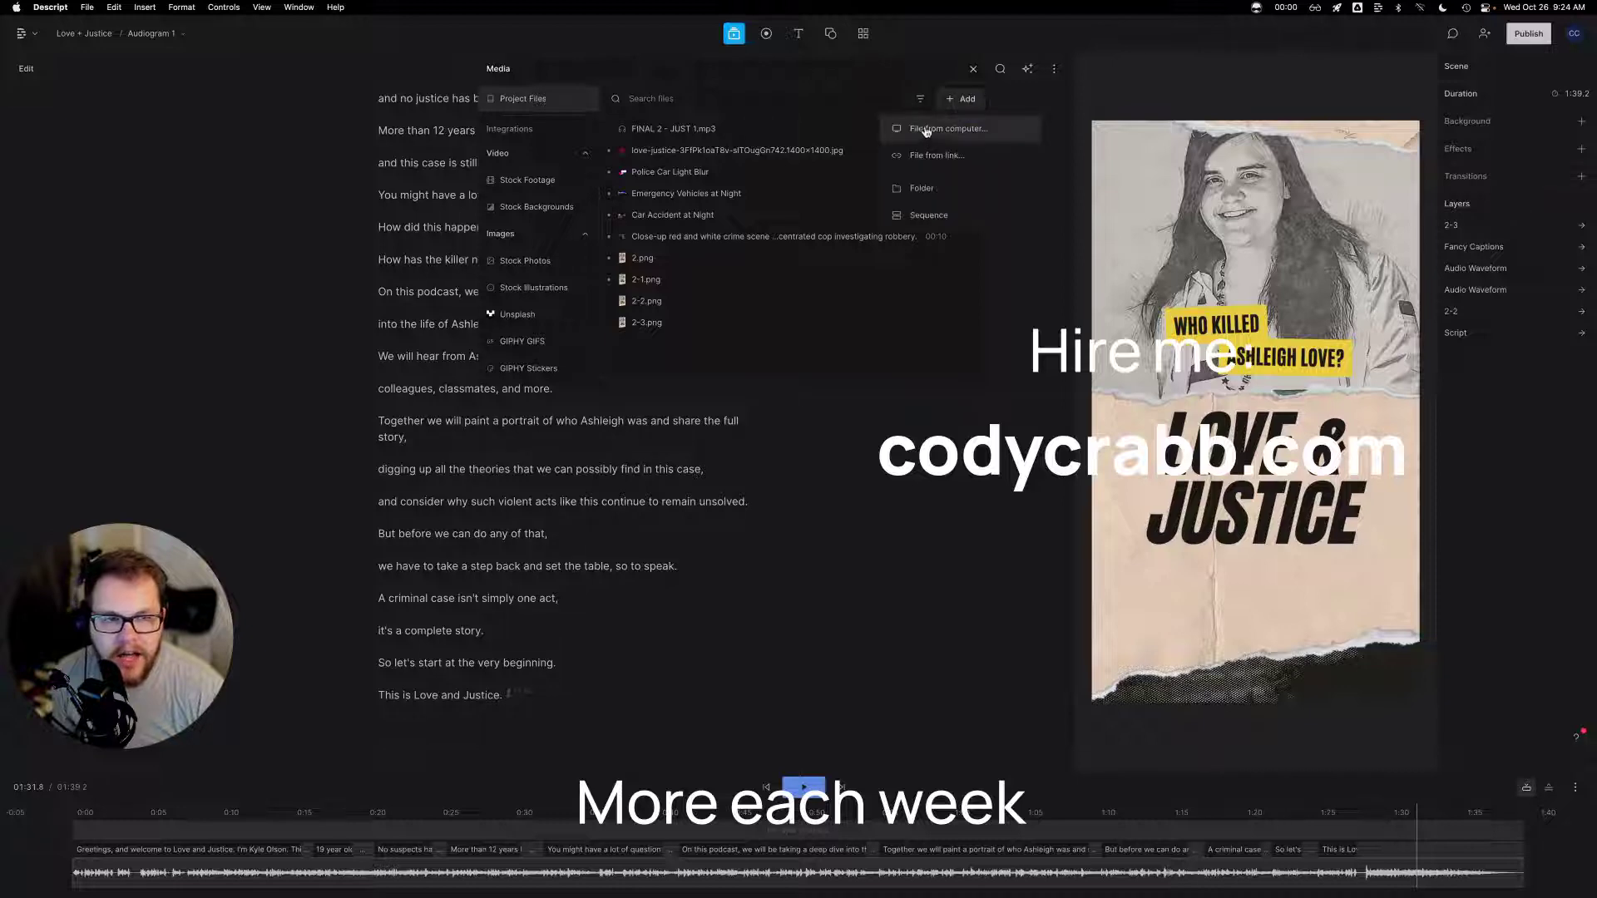
left_click(937, 141)
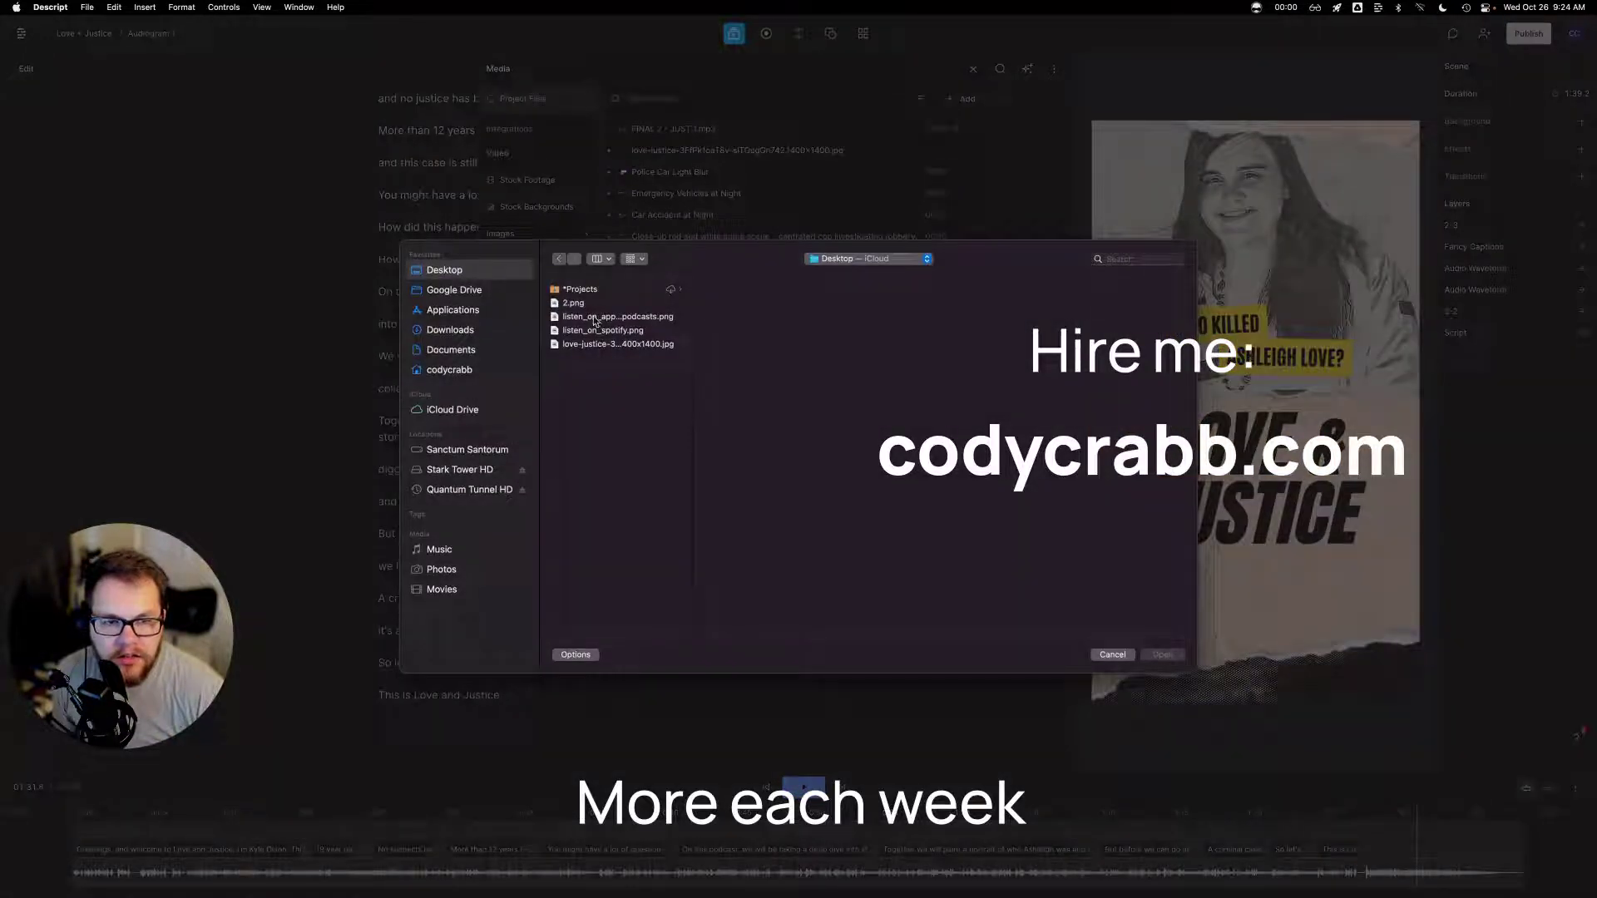
left_click(595, 320)
left_click(596, 331, "shift")
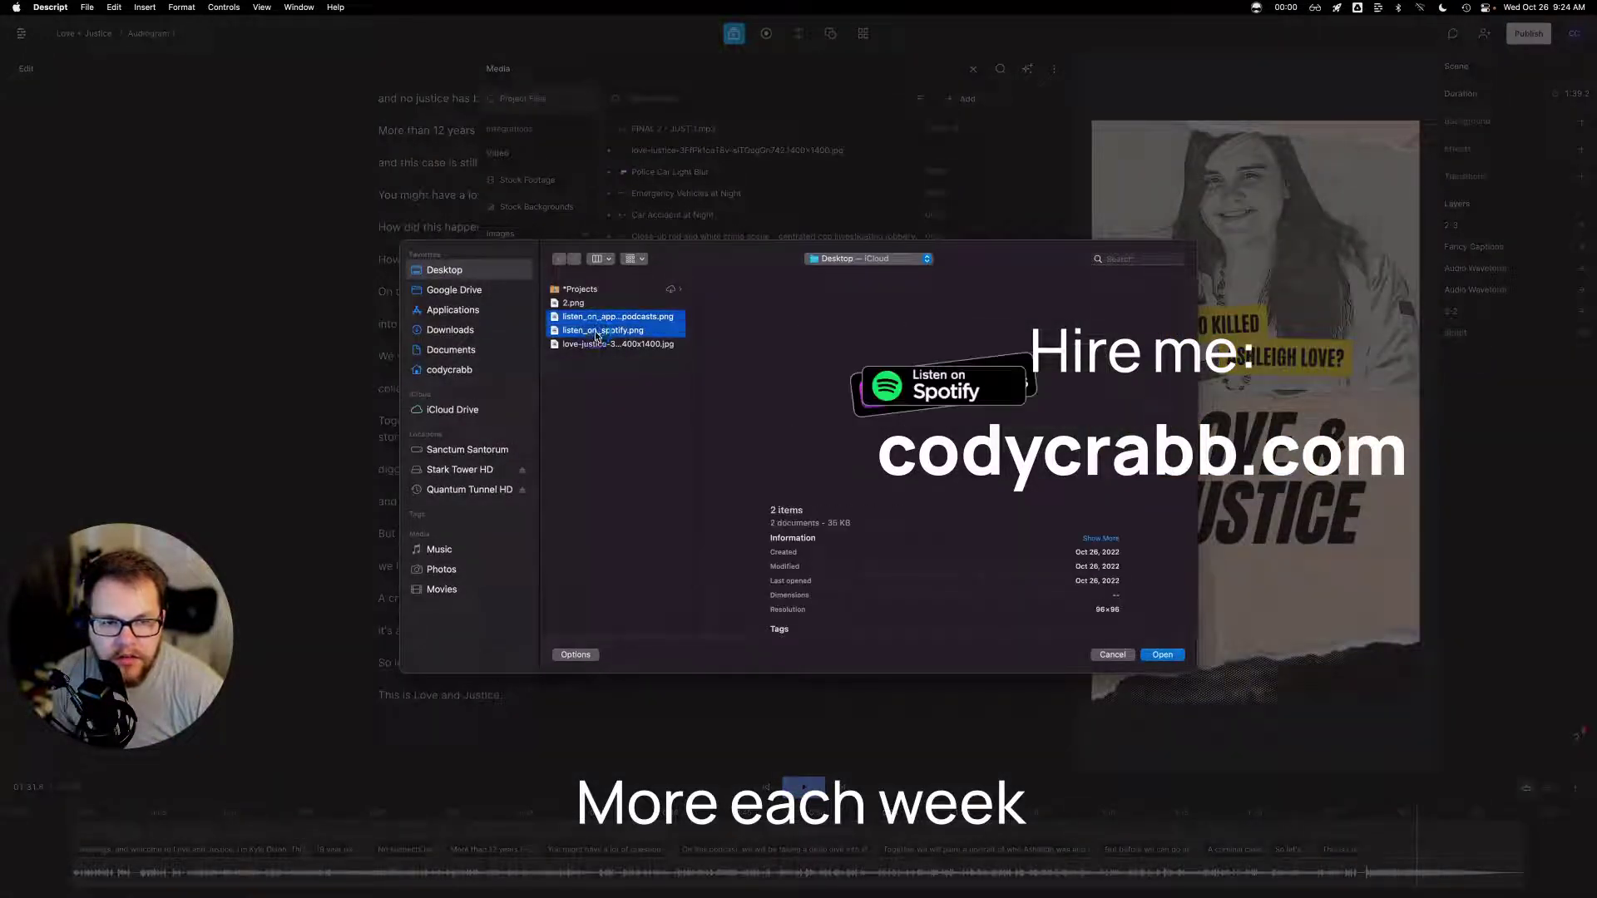
left_click(1162, 657)
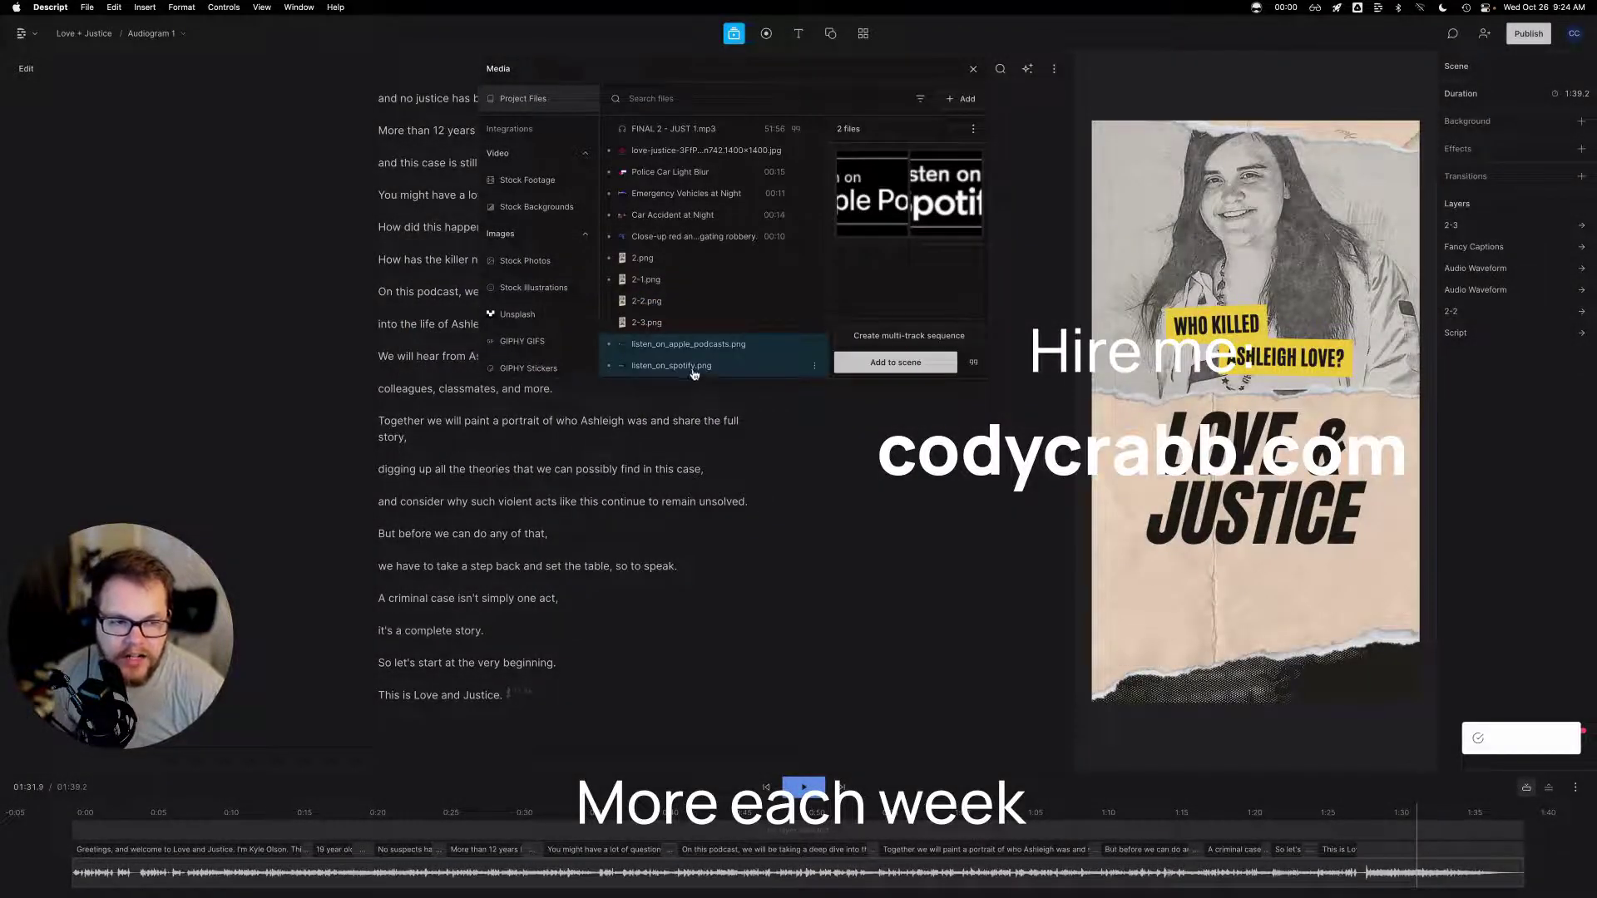
left_click(783, 474)
Locate the word "Justice." in the last script line and examine the closing audio that follows it
left_click(481, 695)
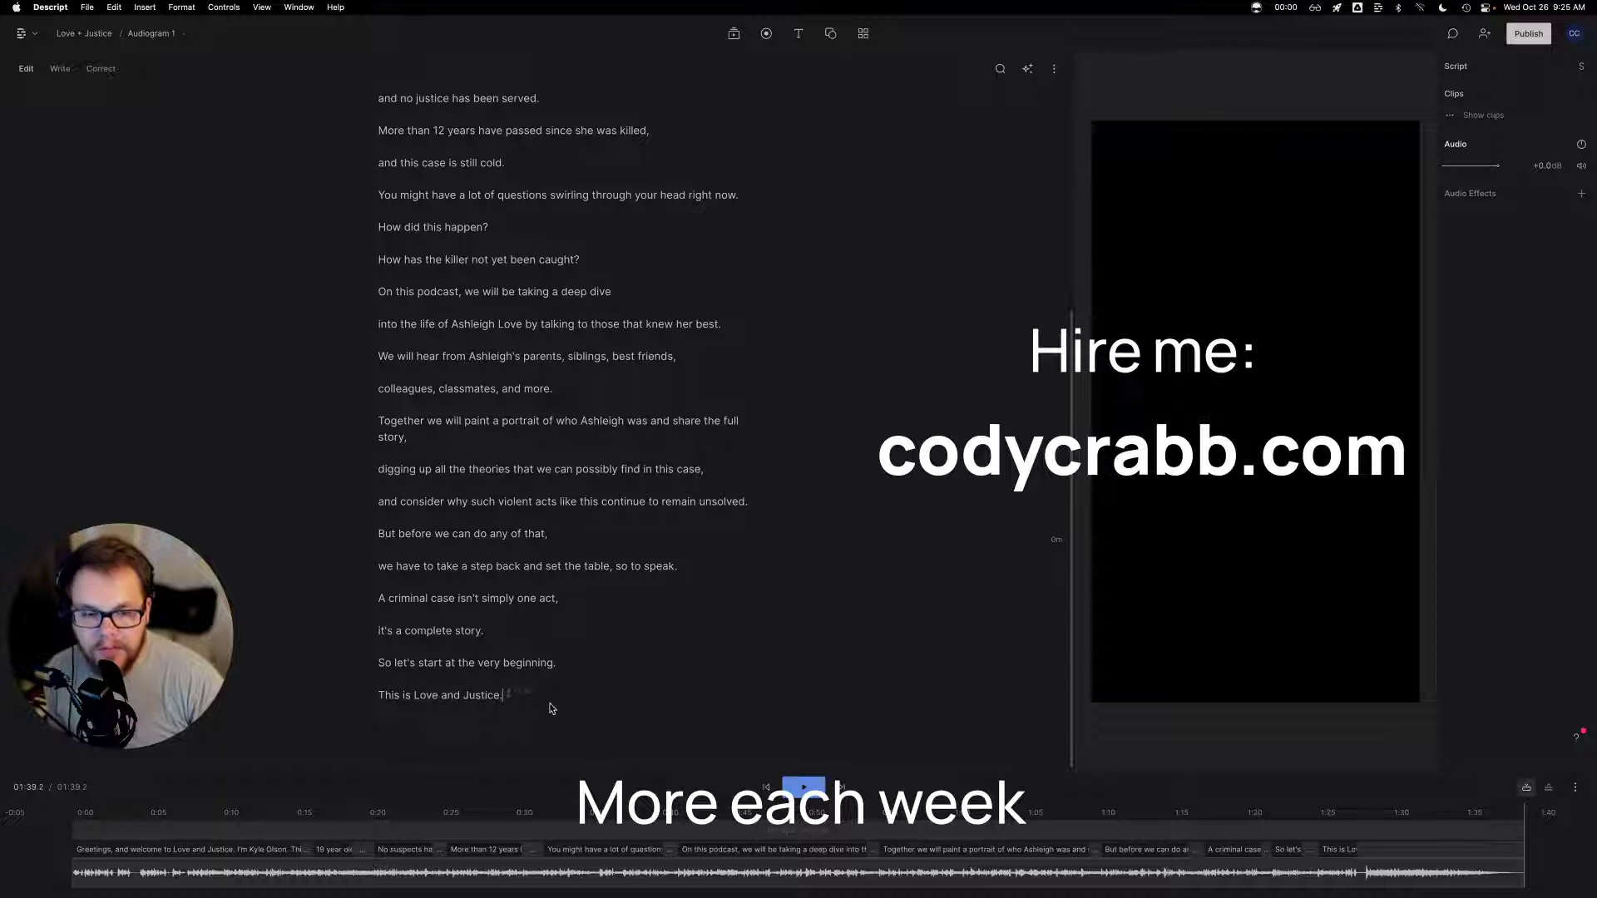
left_click(500, 695)
left_click(475, 663)
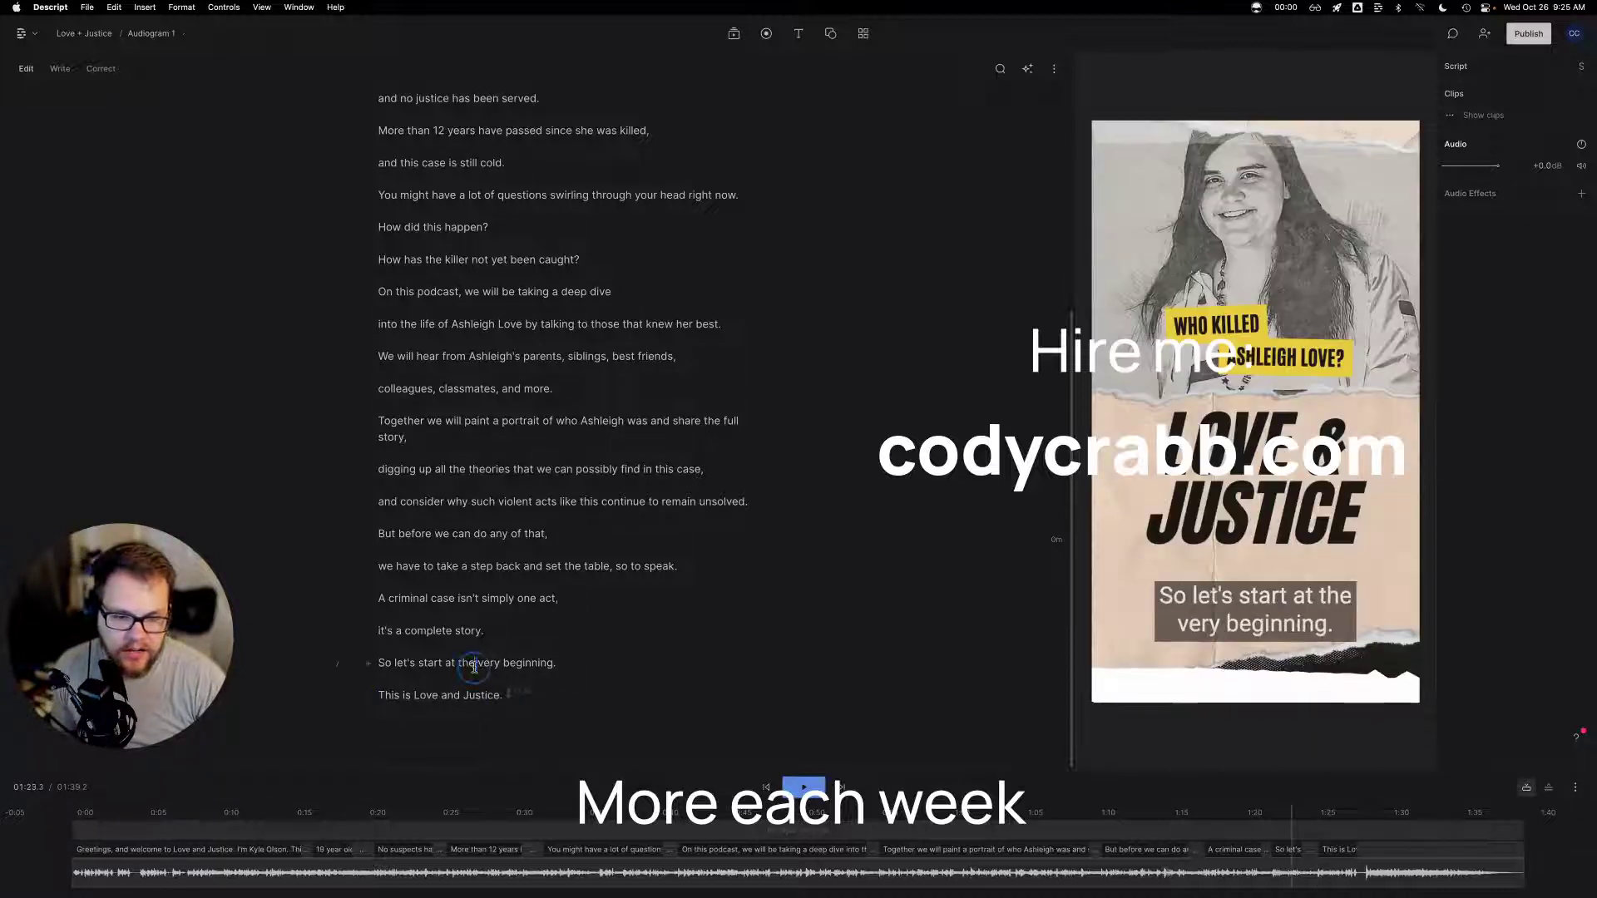
left_click(442, 696)
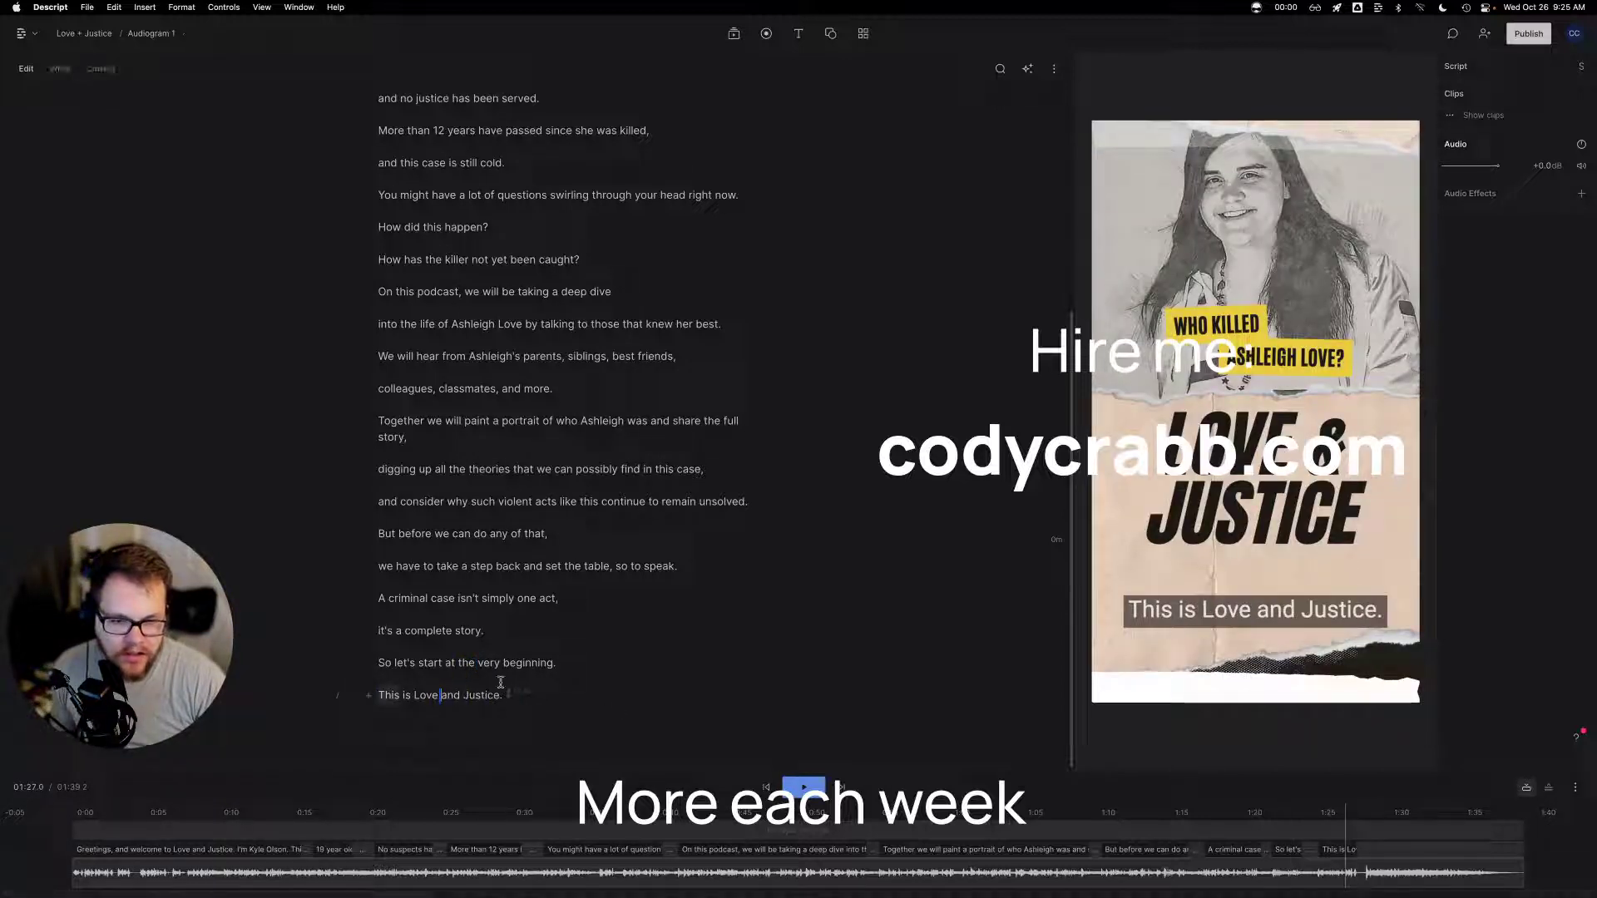
double_click(481, 695)
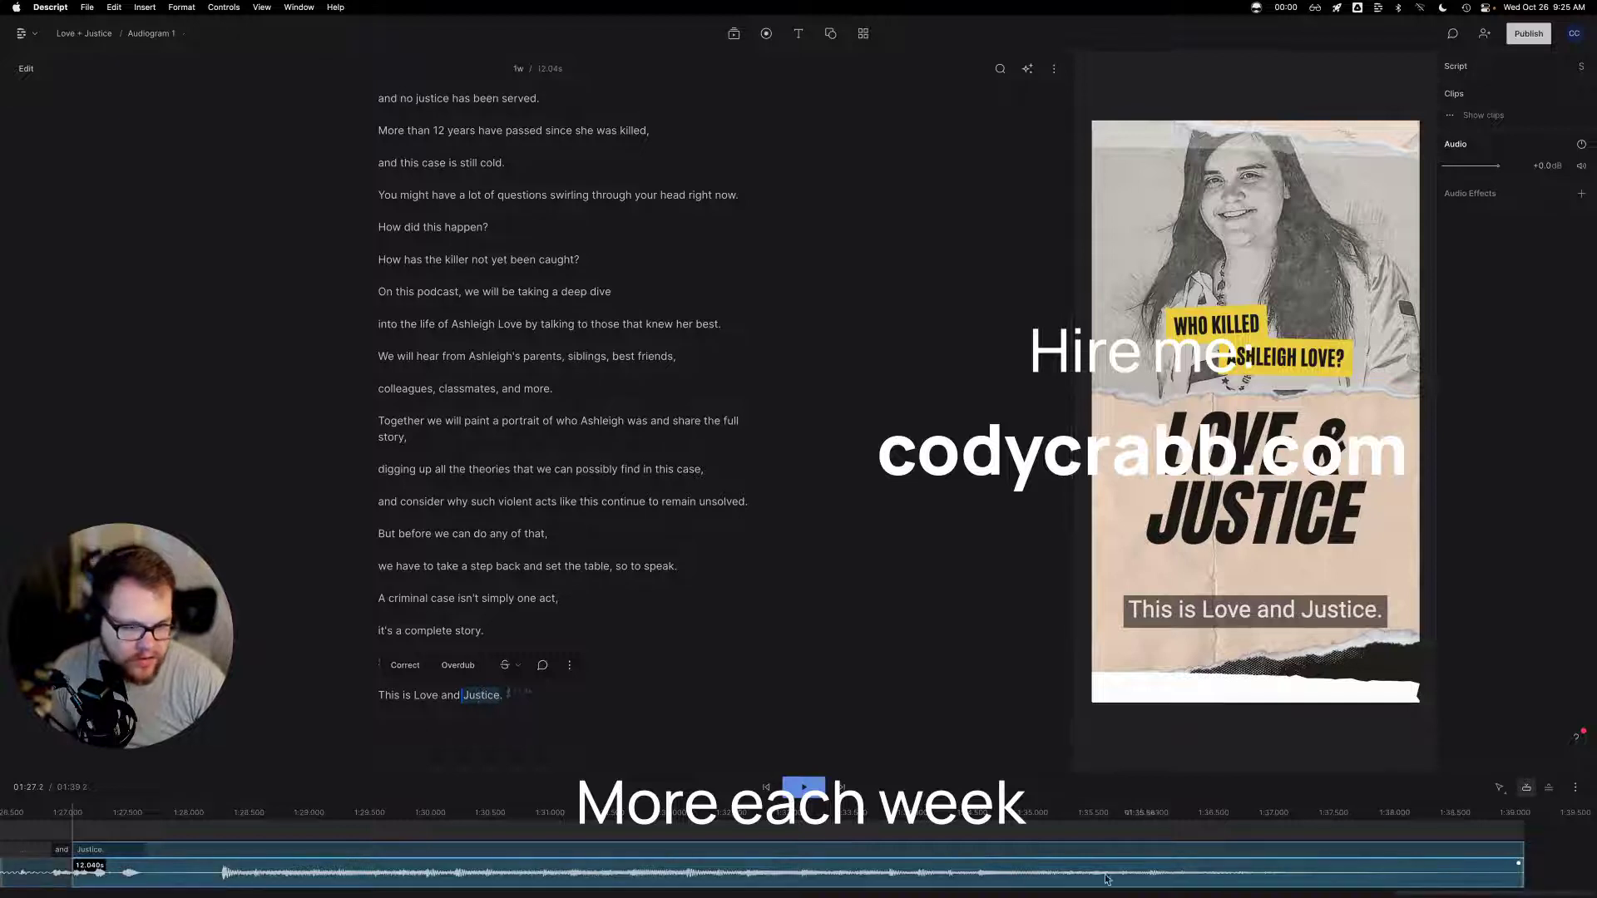
left_click(828, 69)
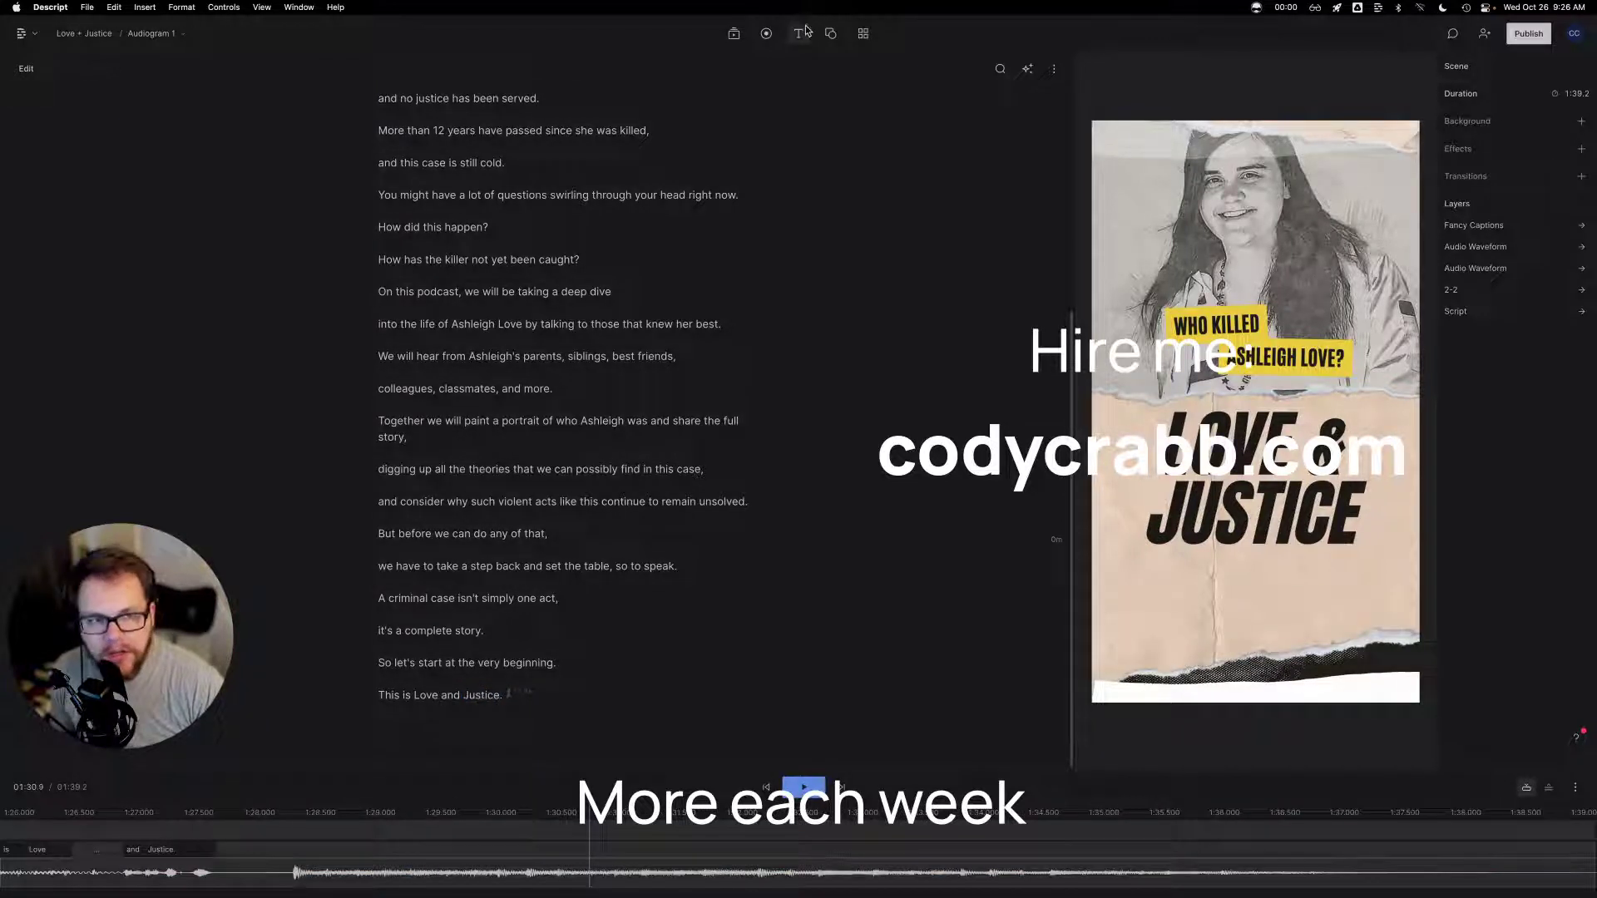
Try to place the Apple Podcasts badge directly on the timeline over the closing music
left_click(726, 39)
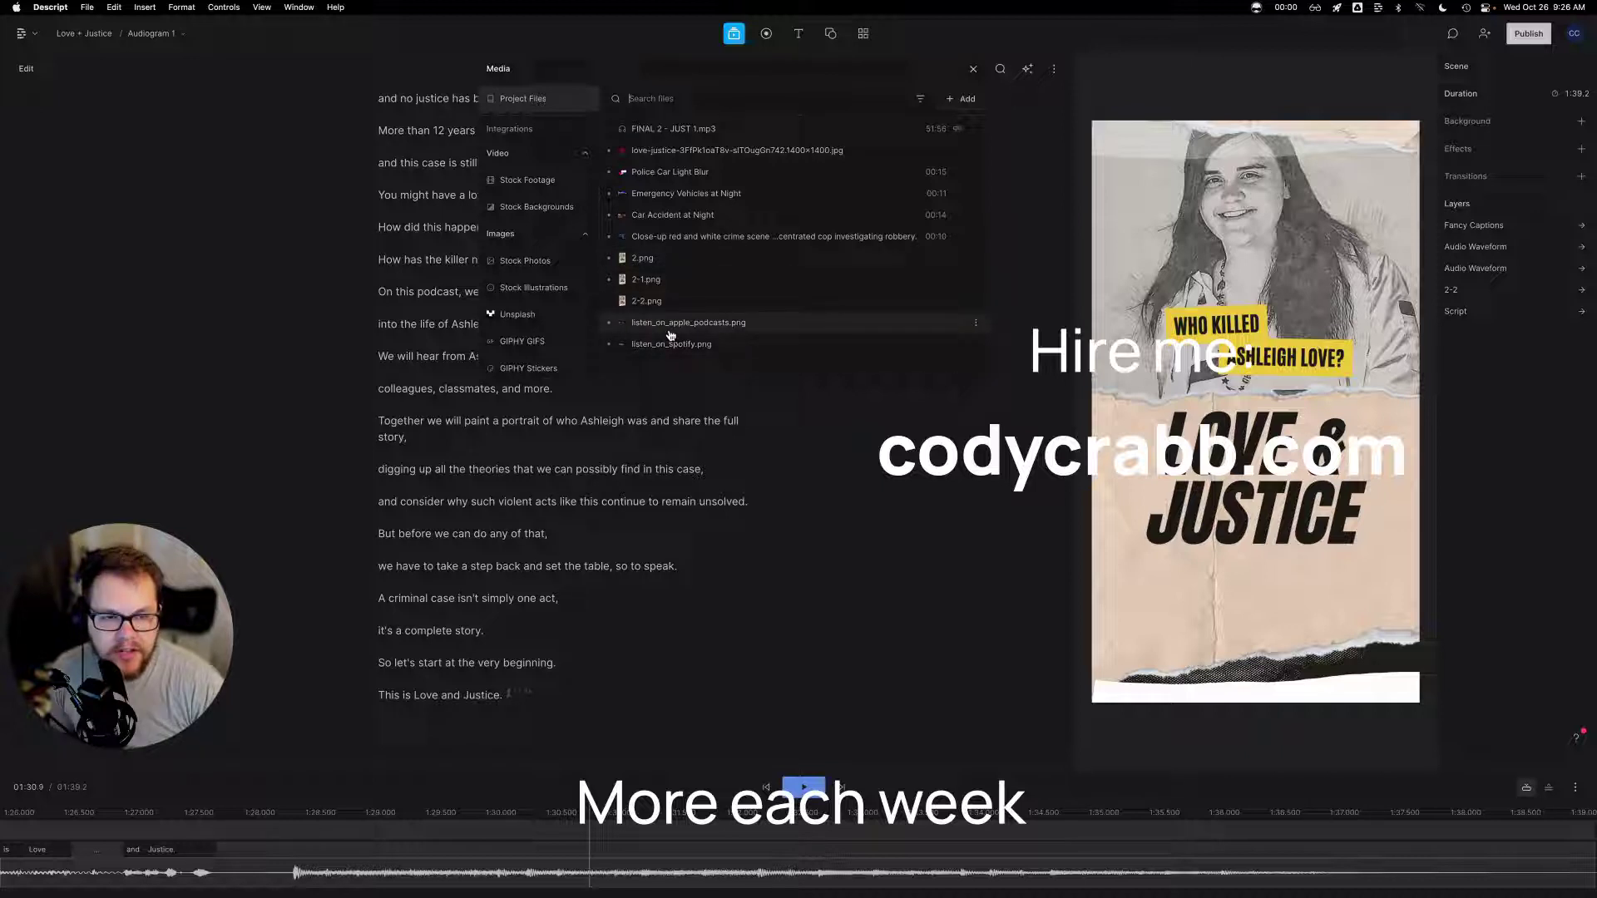
left_click_drag(675, 338, 574, 827)
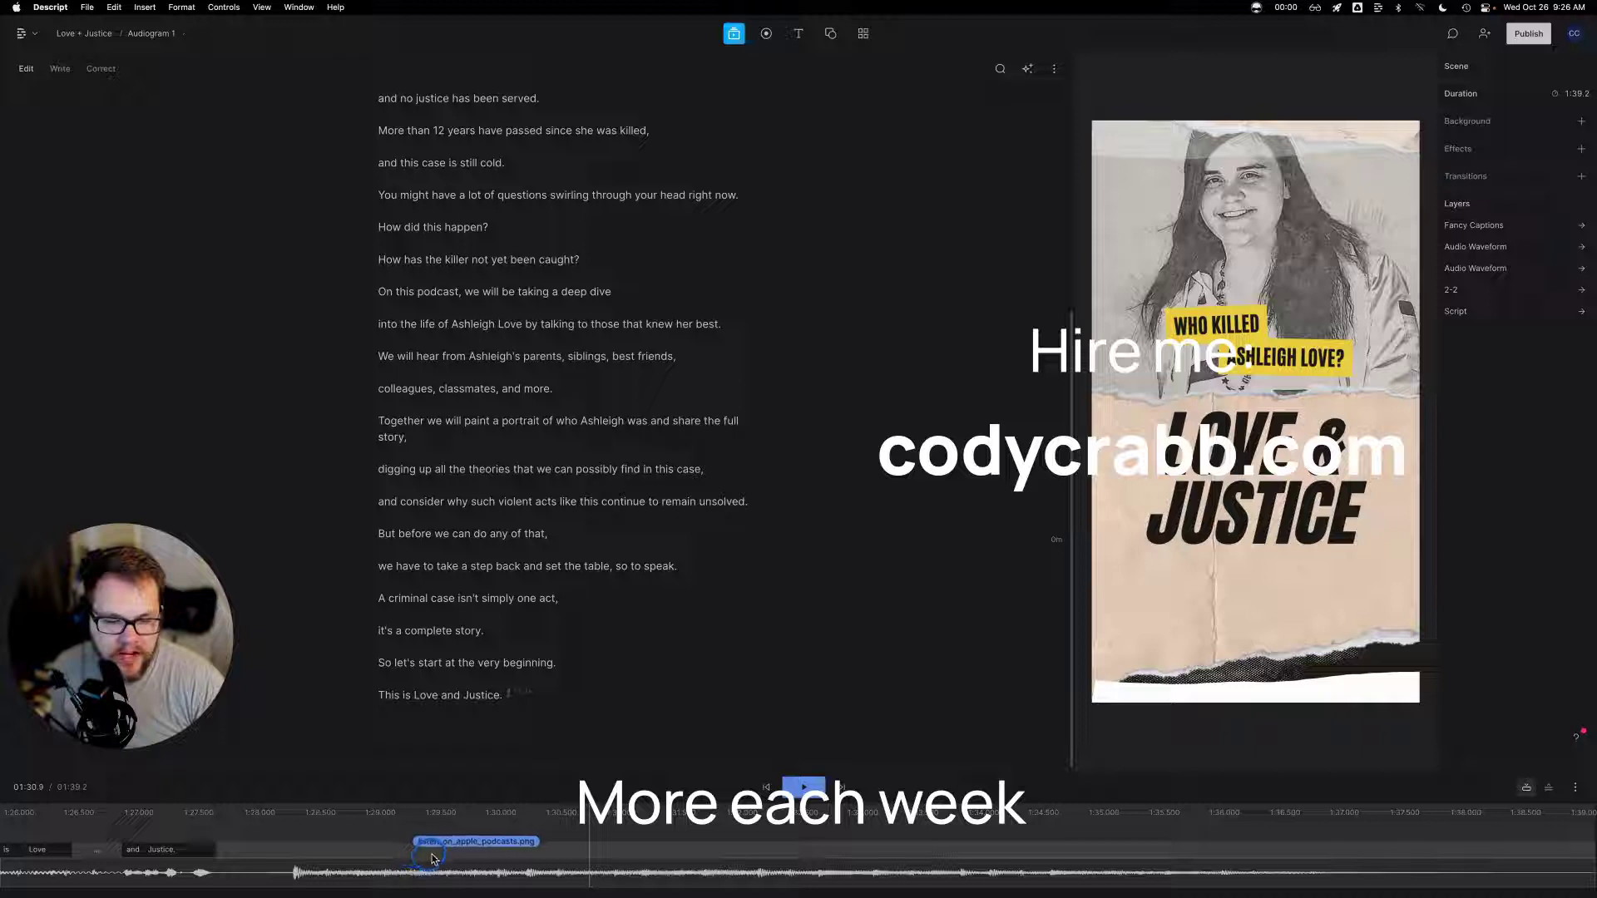
left_click(205, 811)
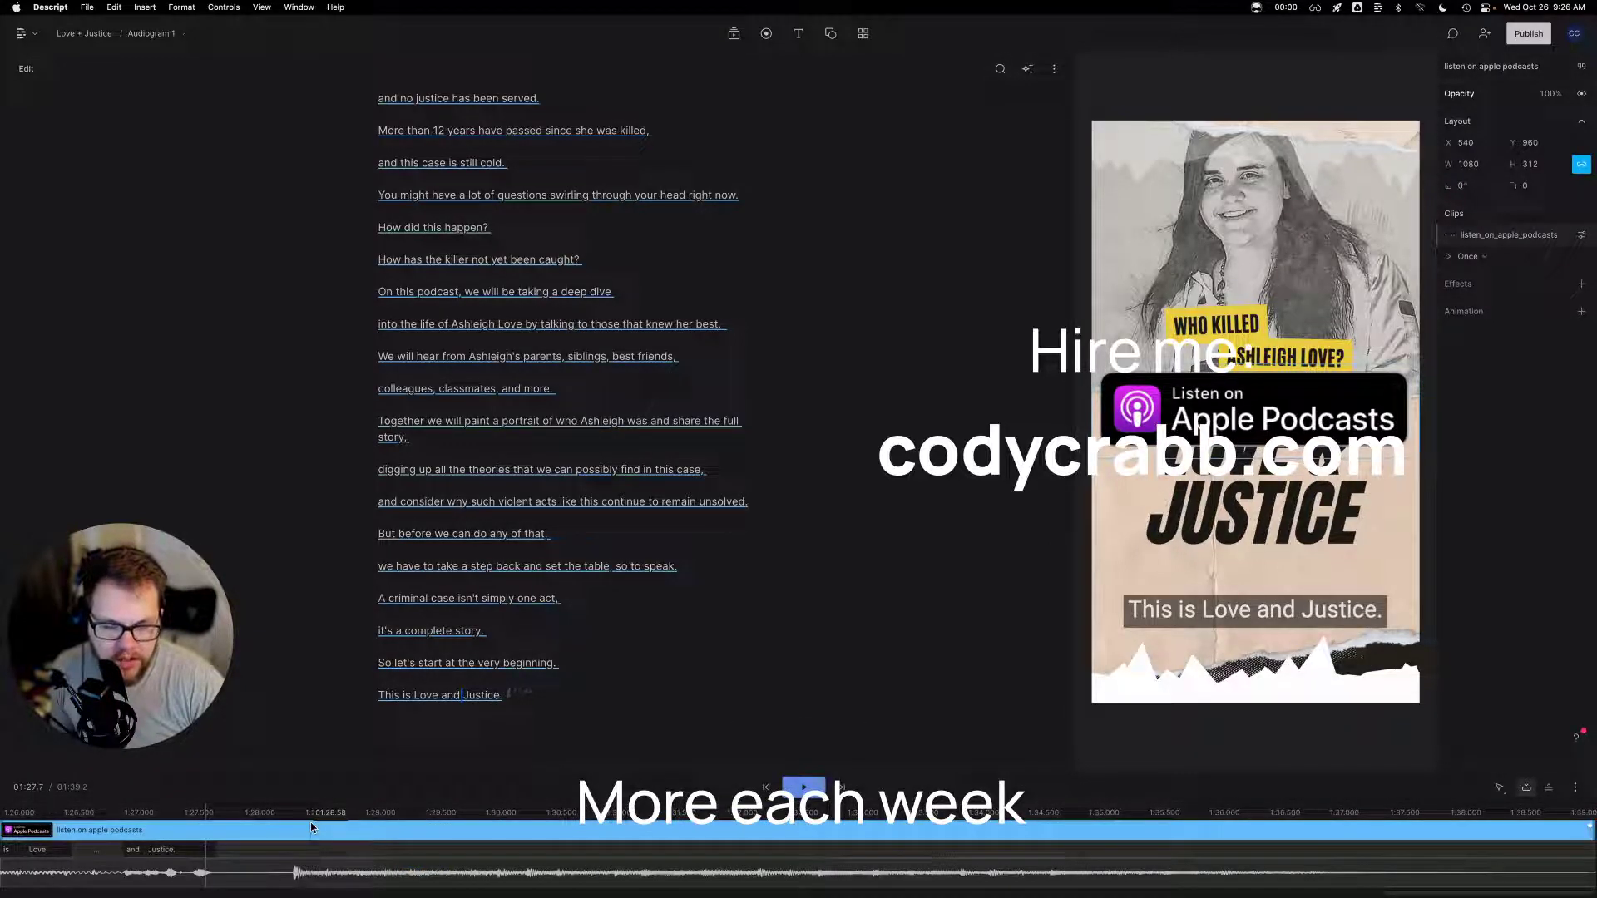
scroll(311, 828, "down", 5)
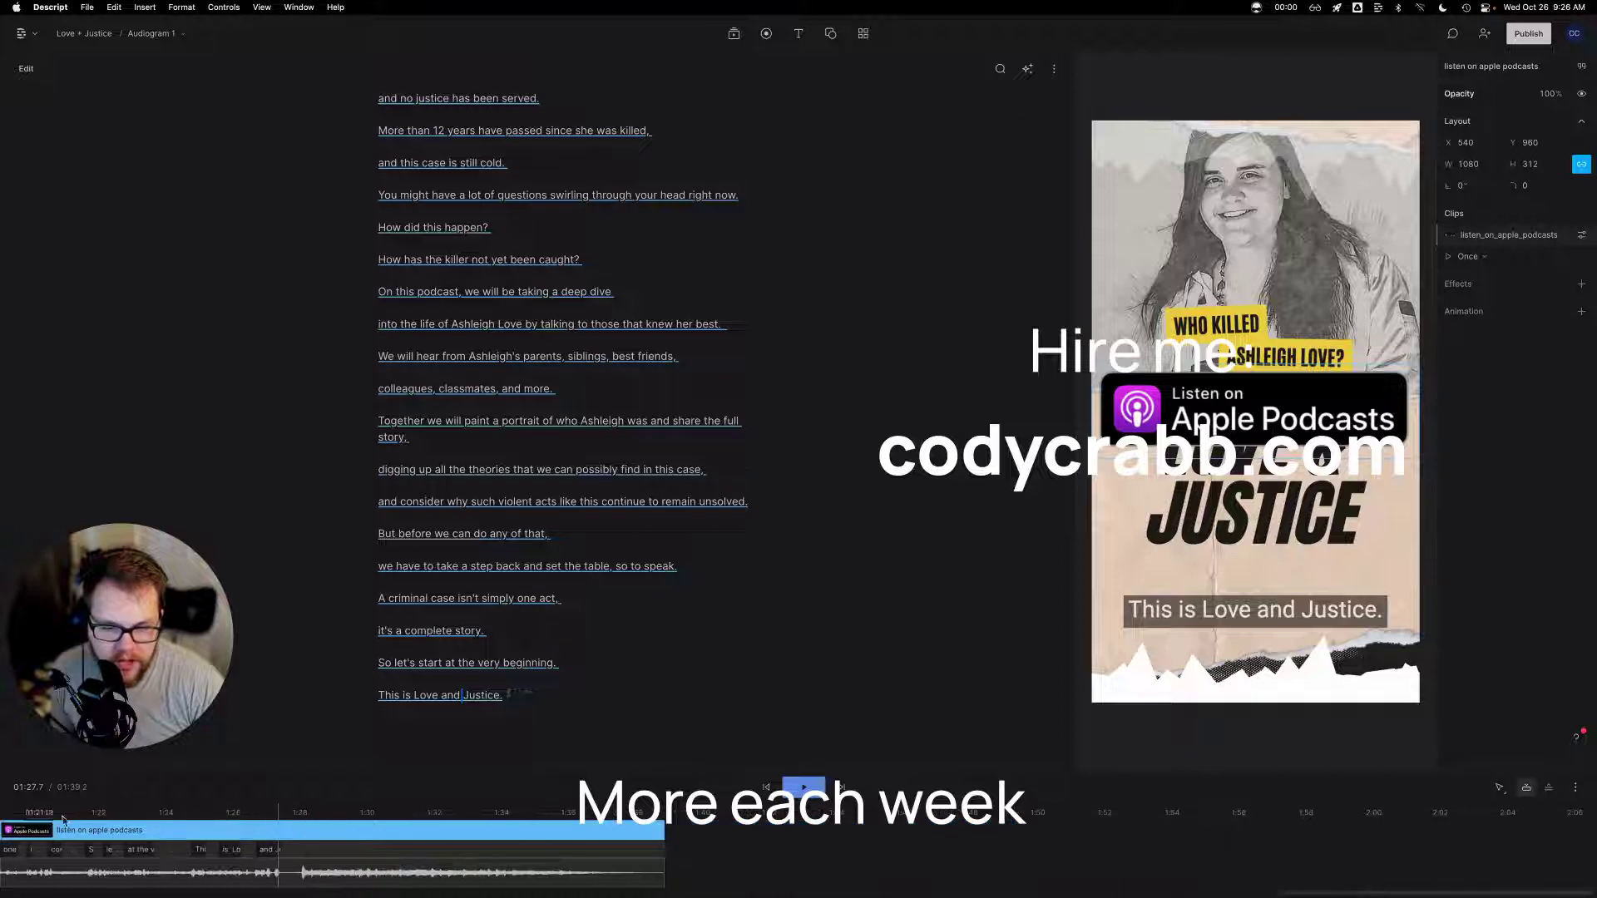
scroll(63, 819, "up", 5)
left_click(763, 645)
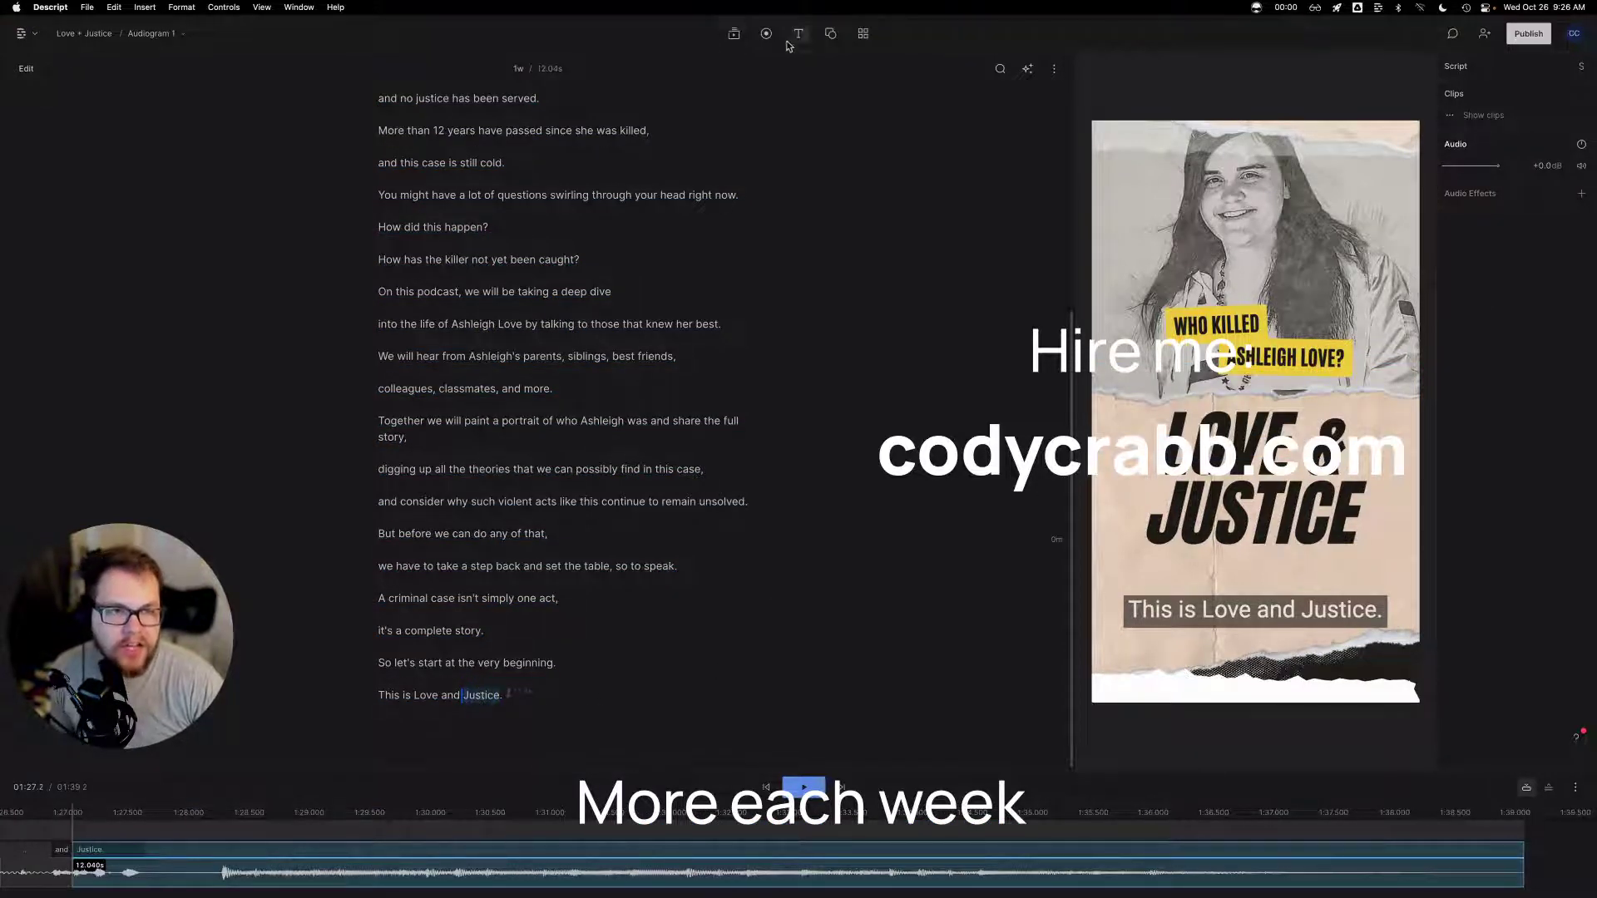
Add listen_on_apple_podcasts.png over the closing music and shrink it to about 577 by 166 below the title, at about X 288, Y 1502
left_click(733, 34)
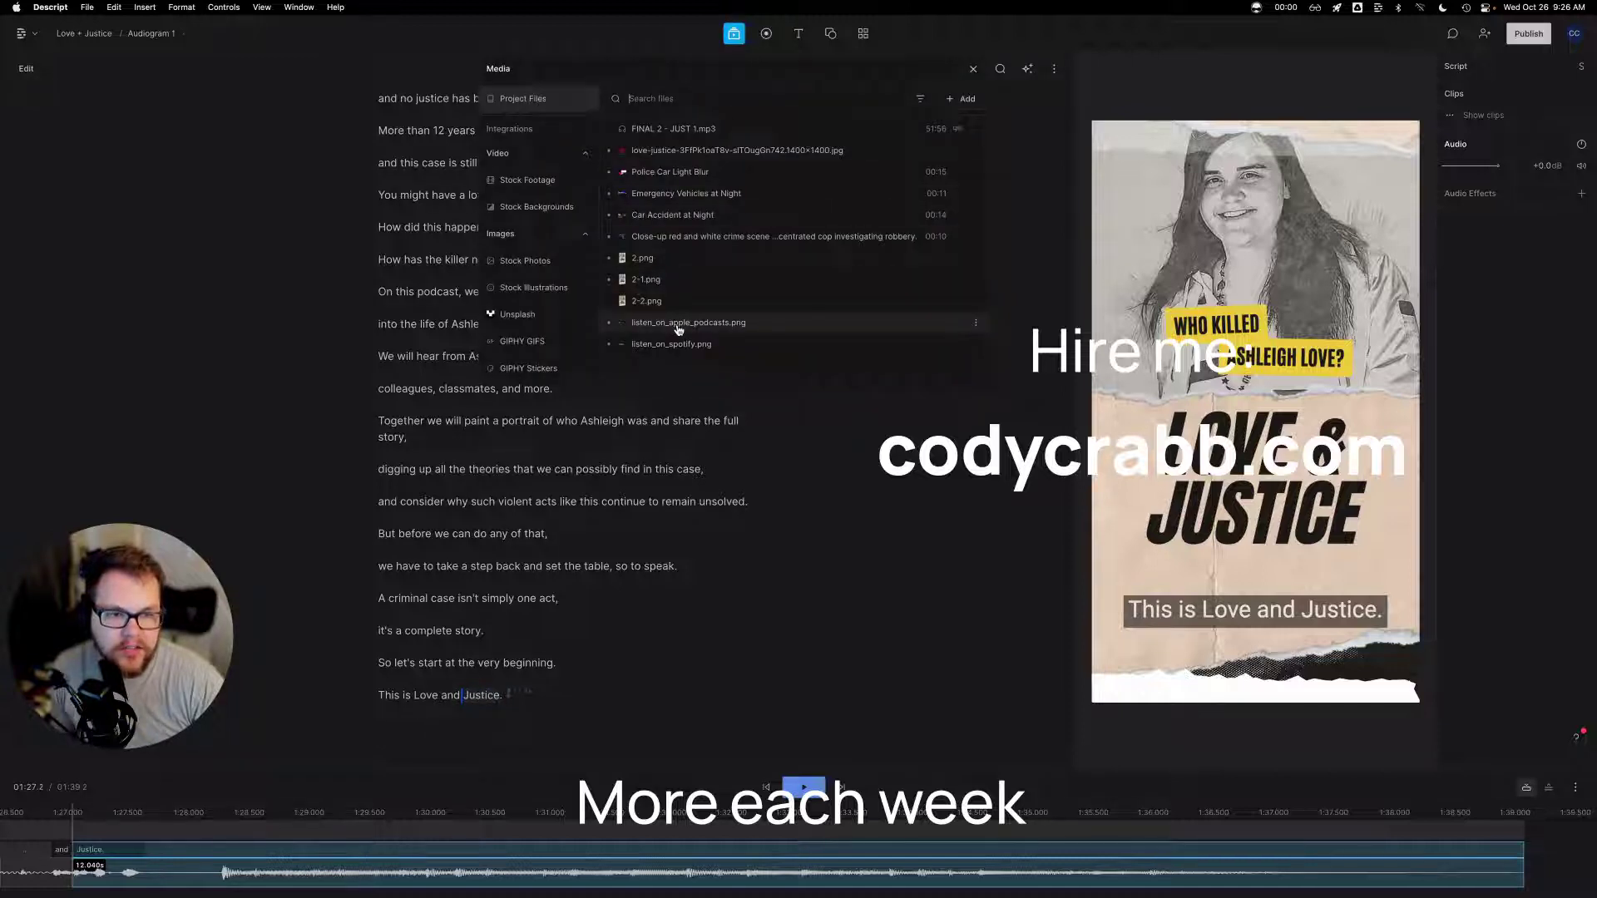
left_click_drag(675, 324, 1206, 486)
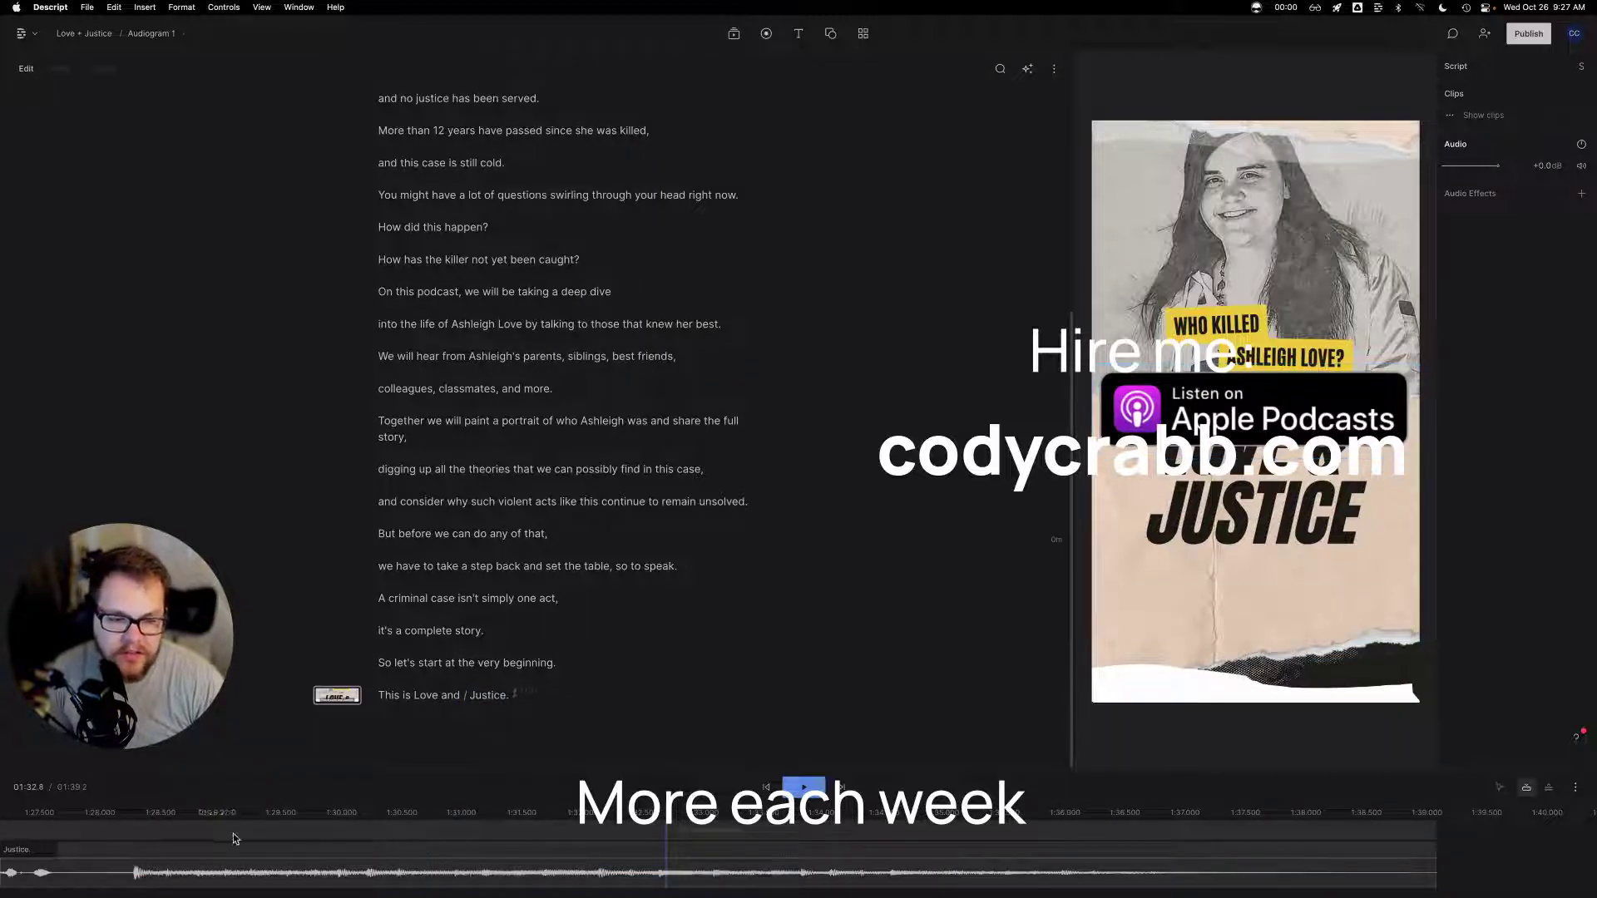
left_click(341, 832)
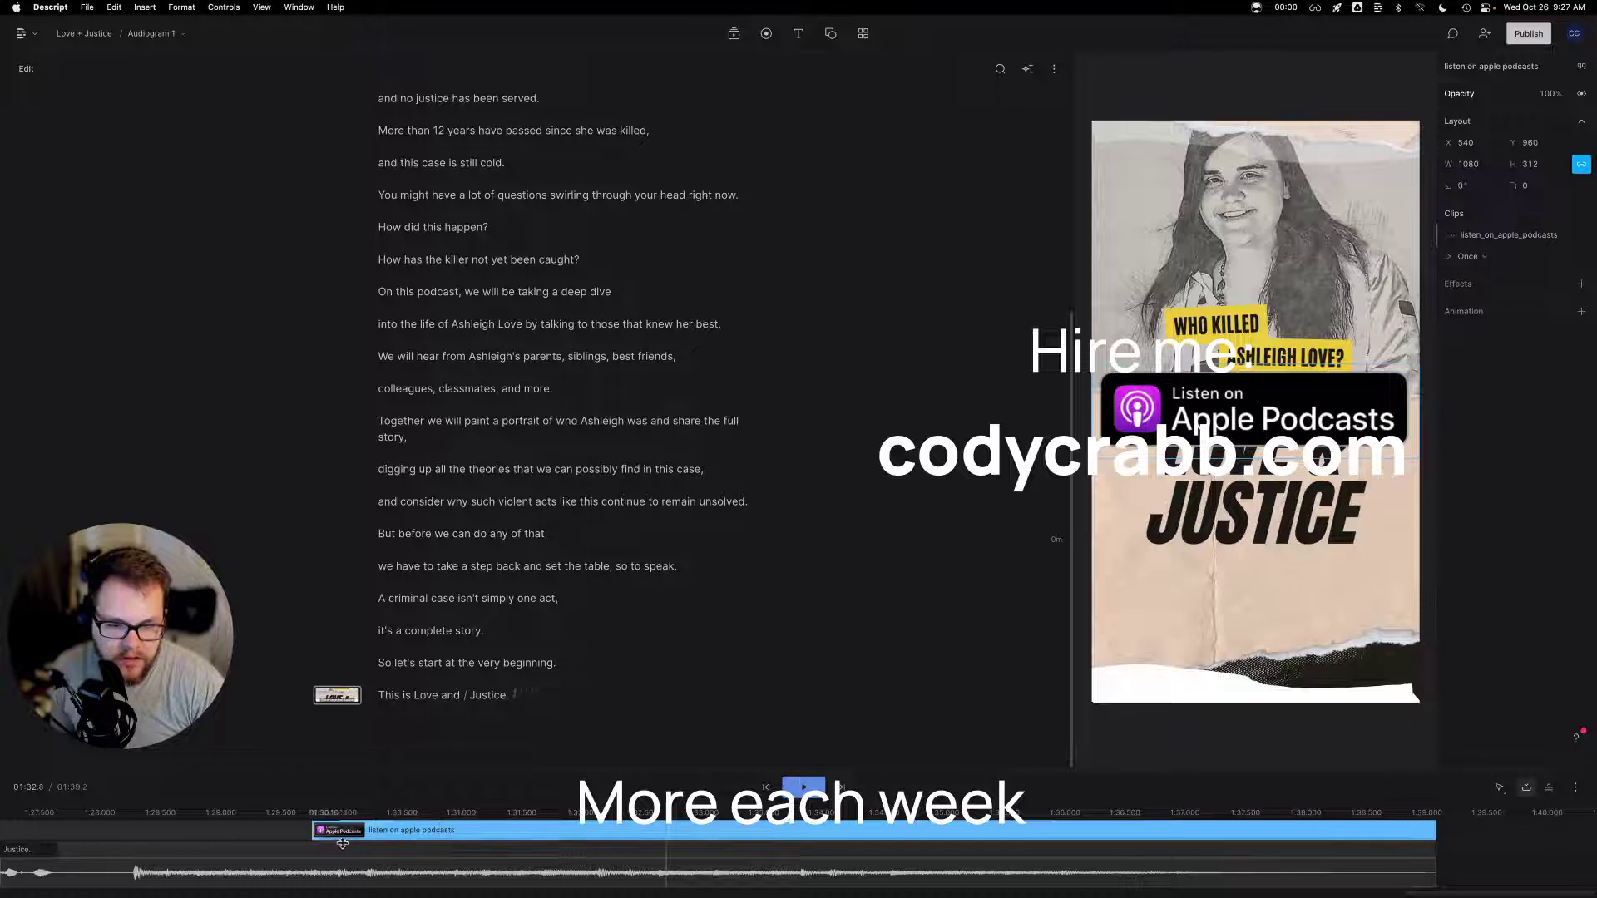
left_click_drag(342, 843, 406, 826)
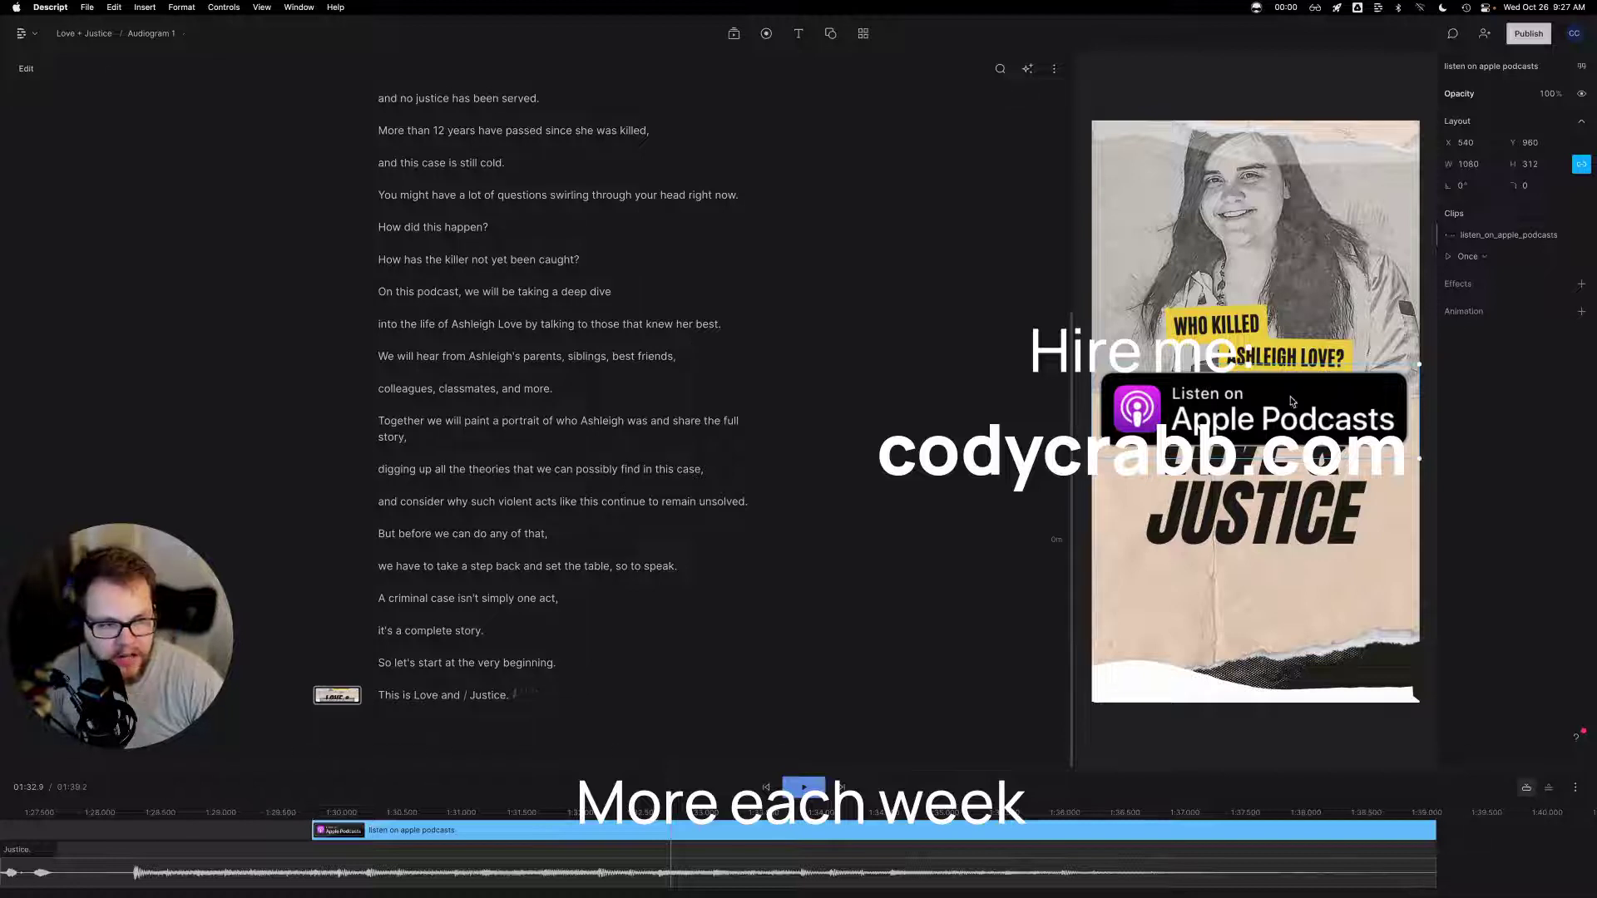
left_click_drag(1291, 402, 1284, 591)
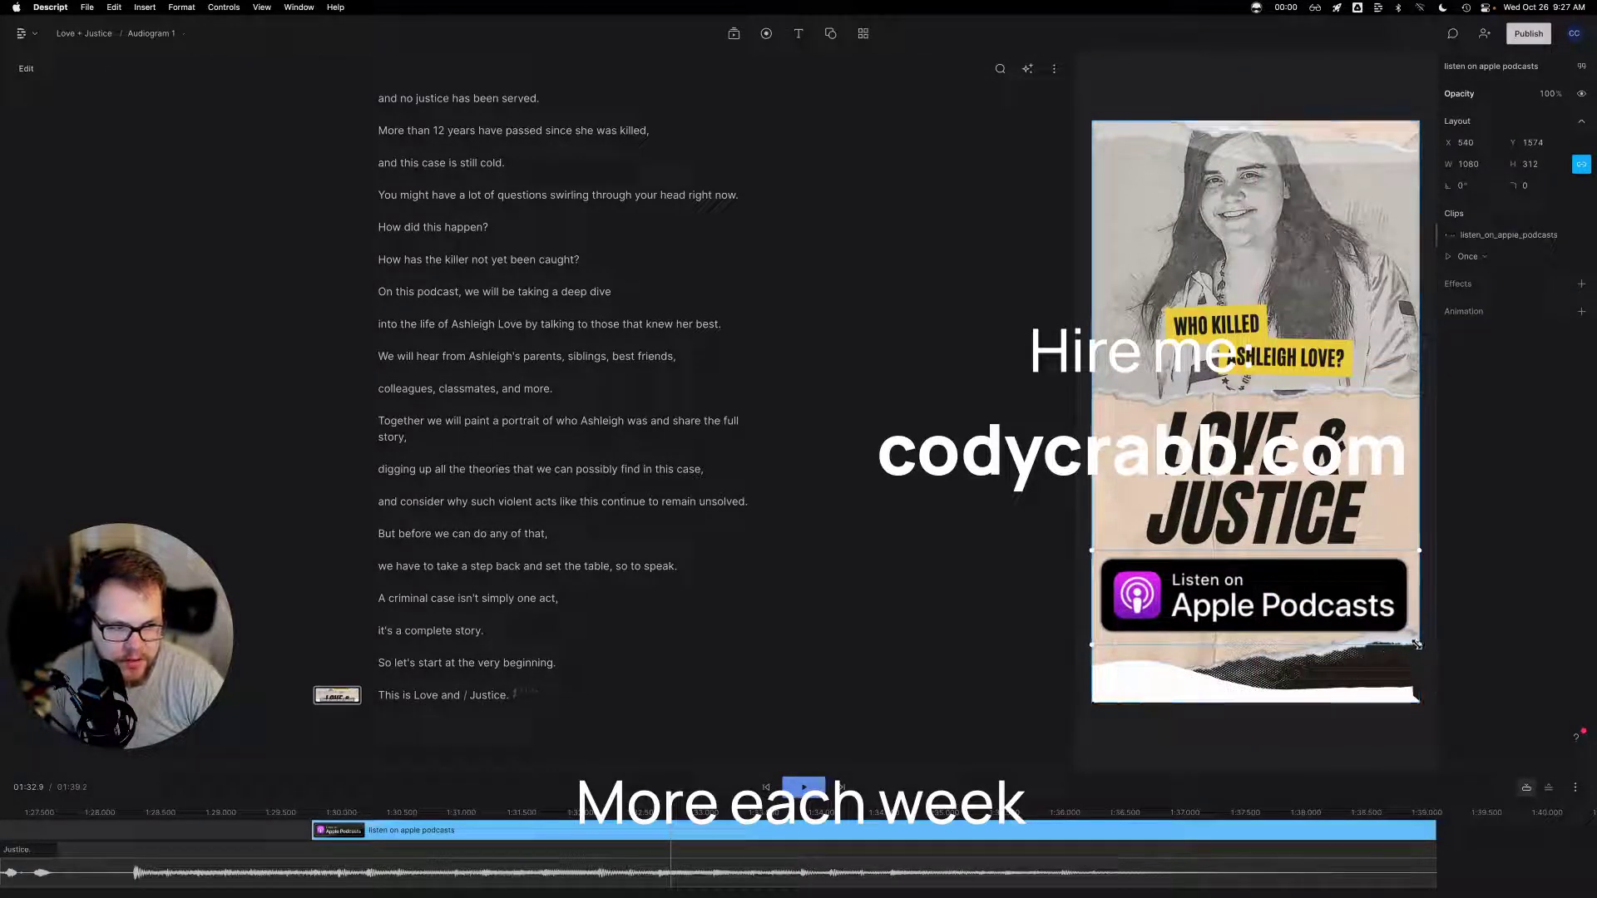
left_click_drag(1417, 645, 1263, 612)
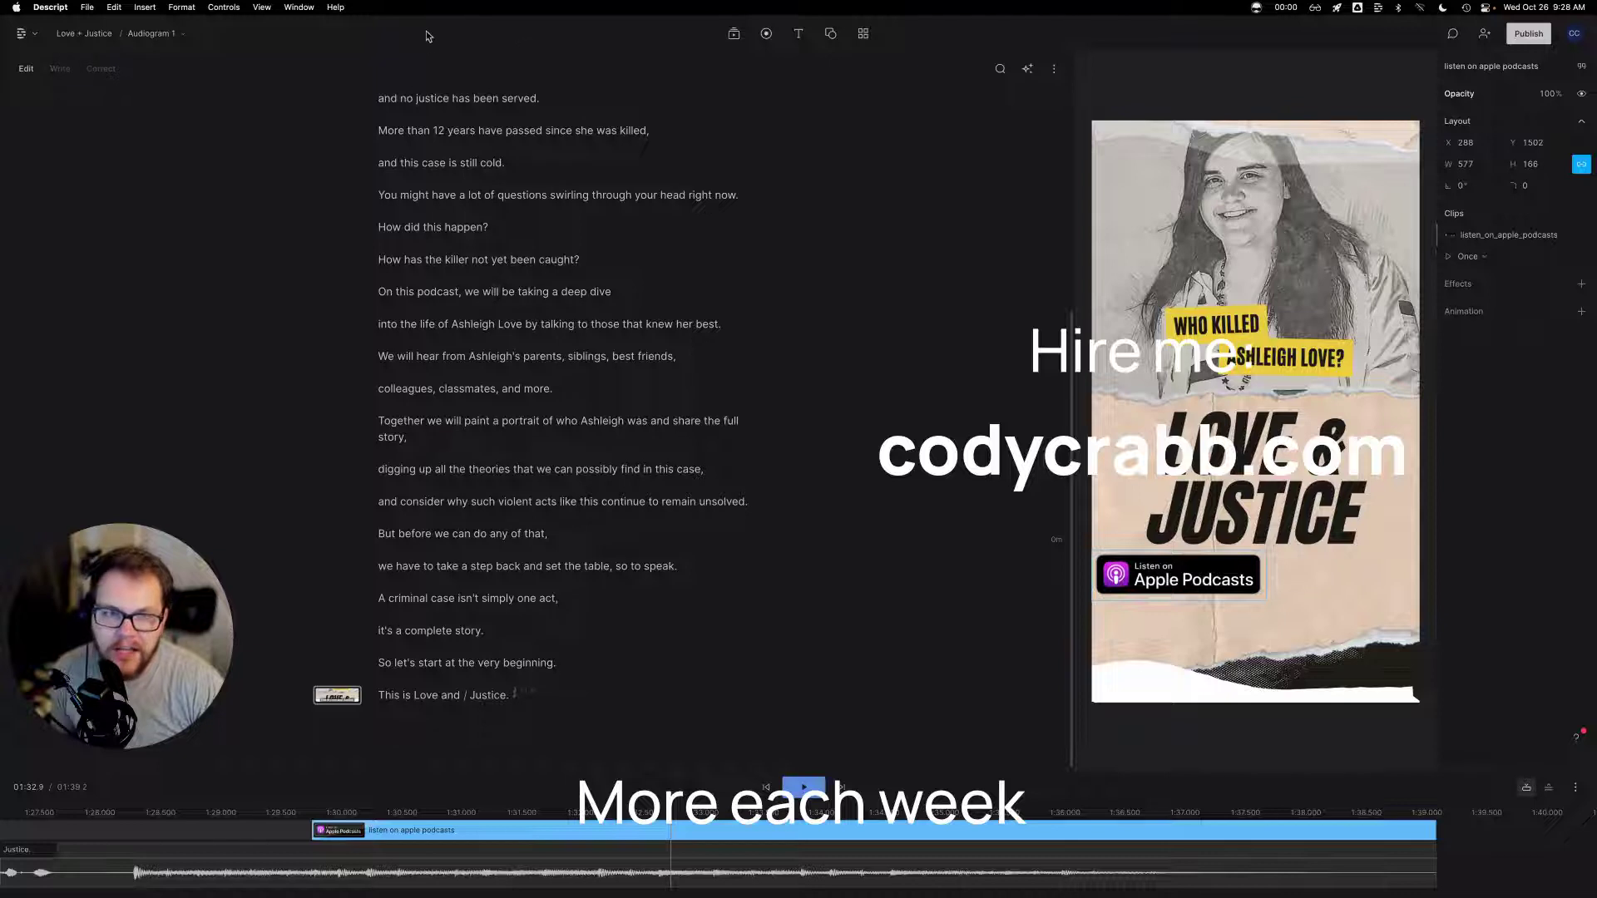
Add listen_on_spotify.png to the audiogram at the word "Justice." in the last script line and select its clip
left_click(796, 35)
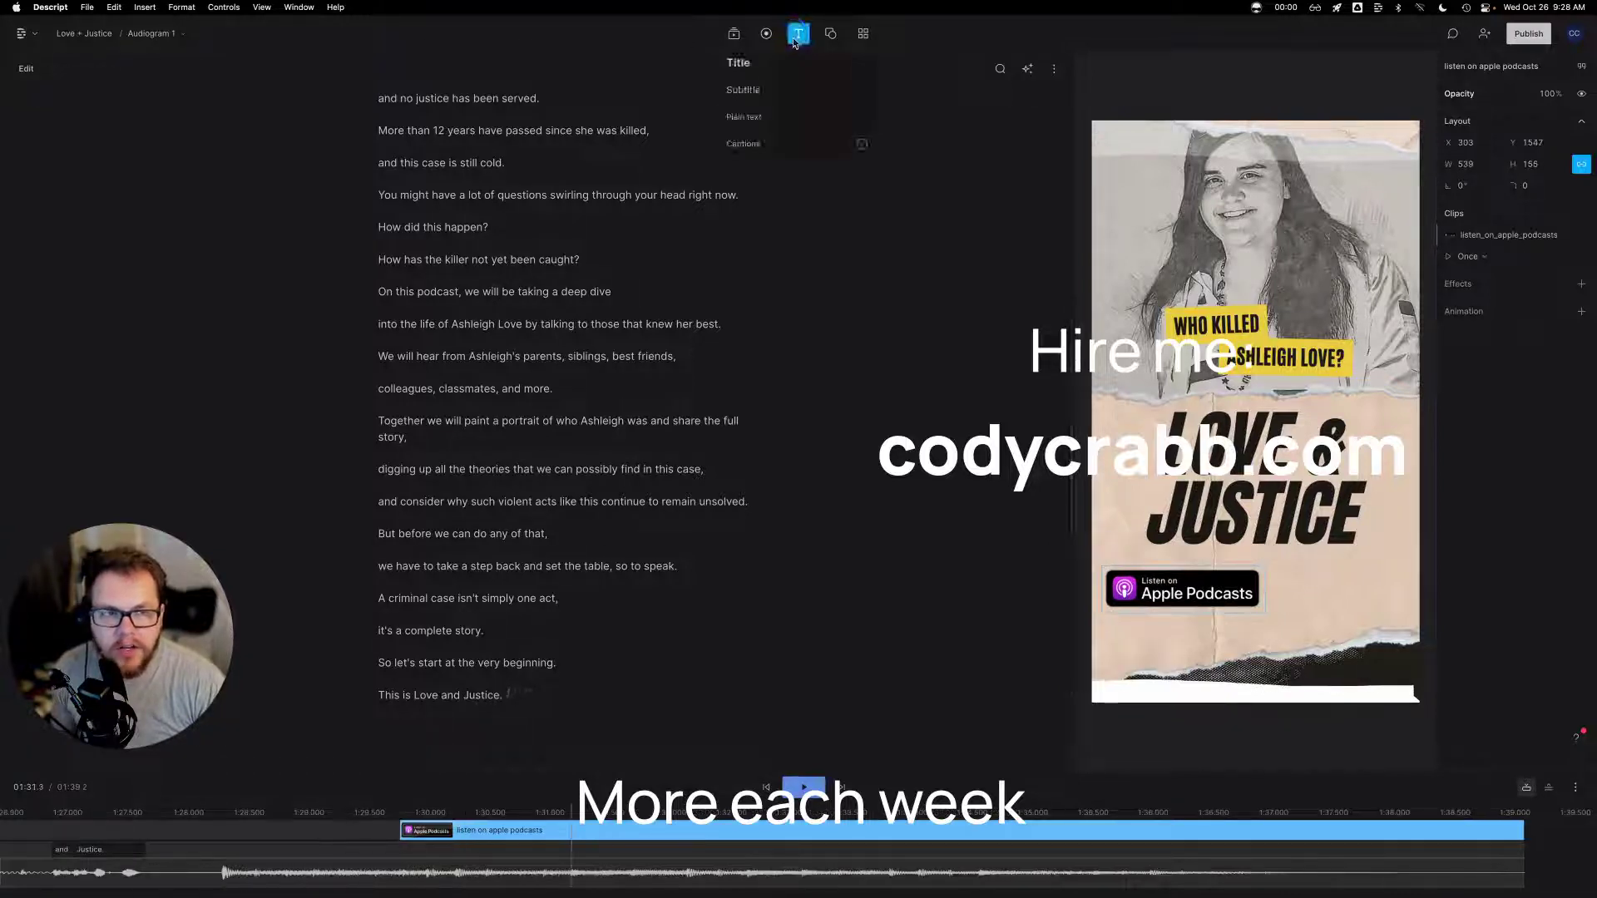
left_click(734, 34)
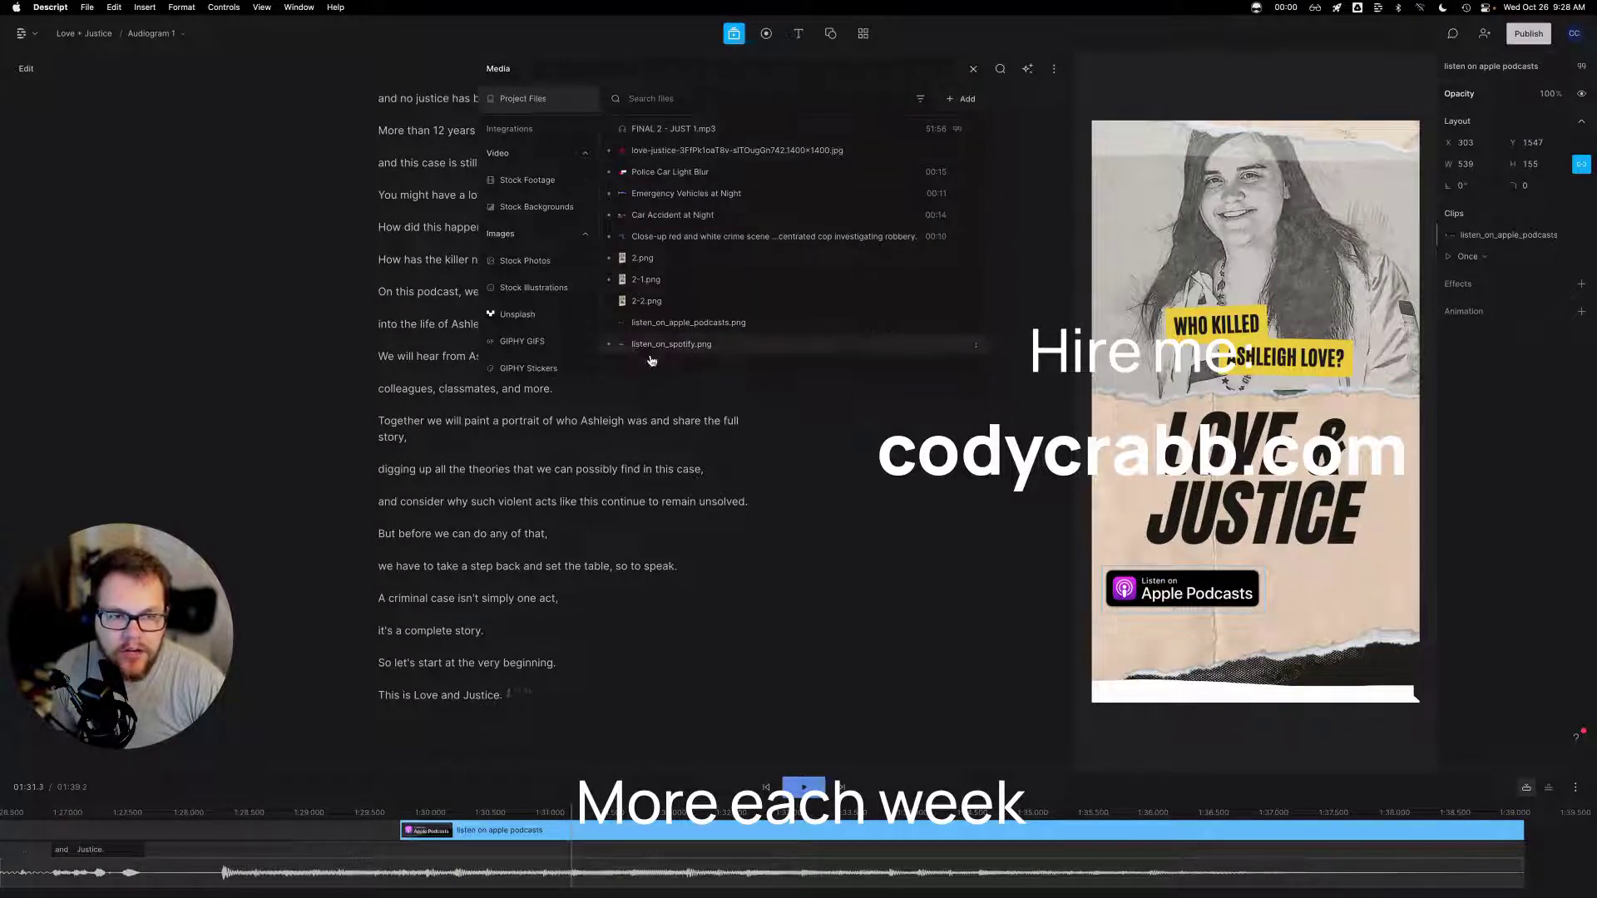
left_click_drag(661, 350, 486, 696)
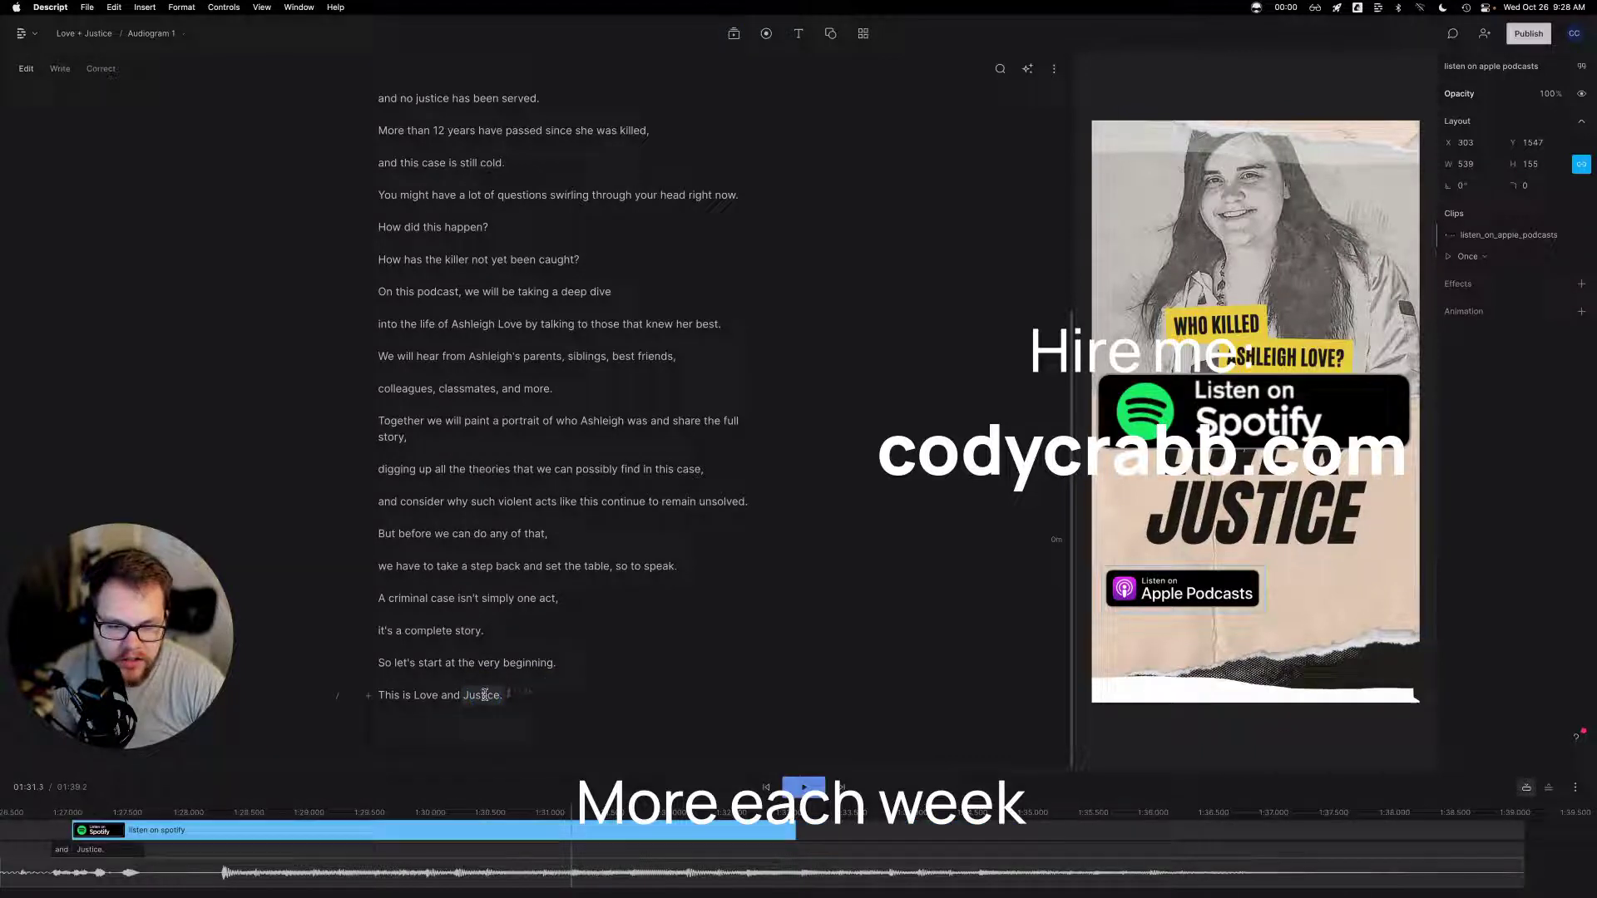
left_click(605, 845)
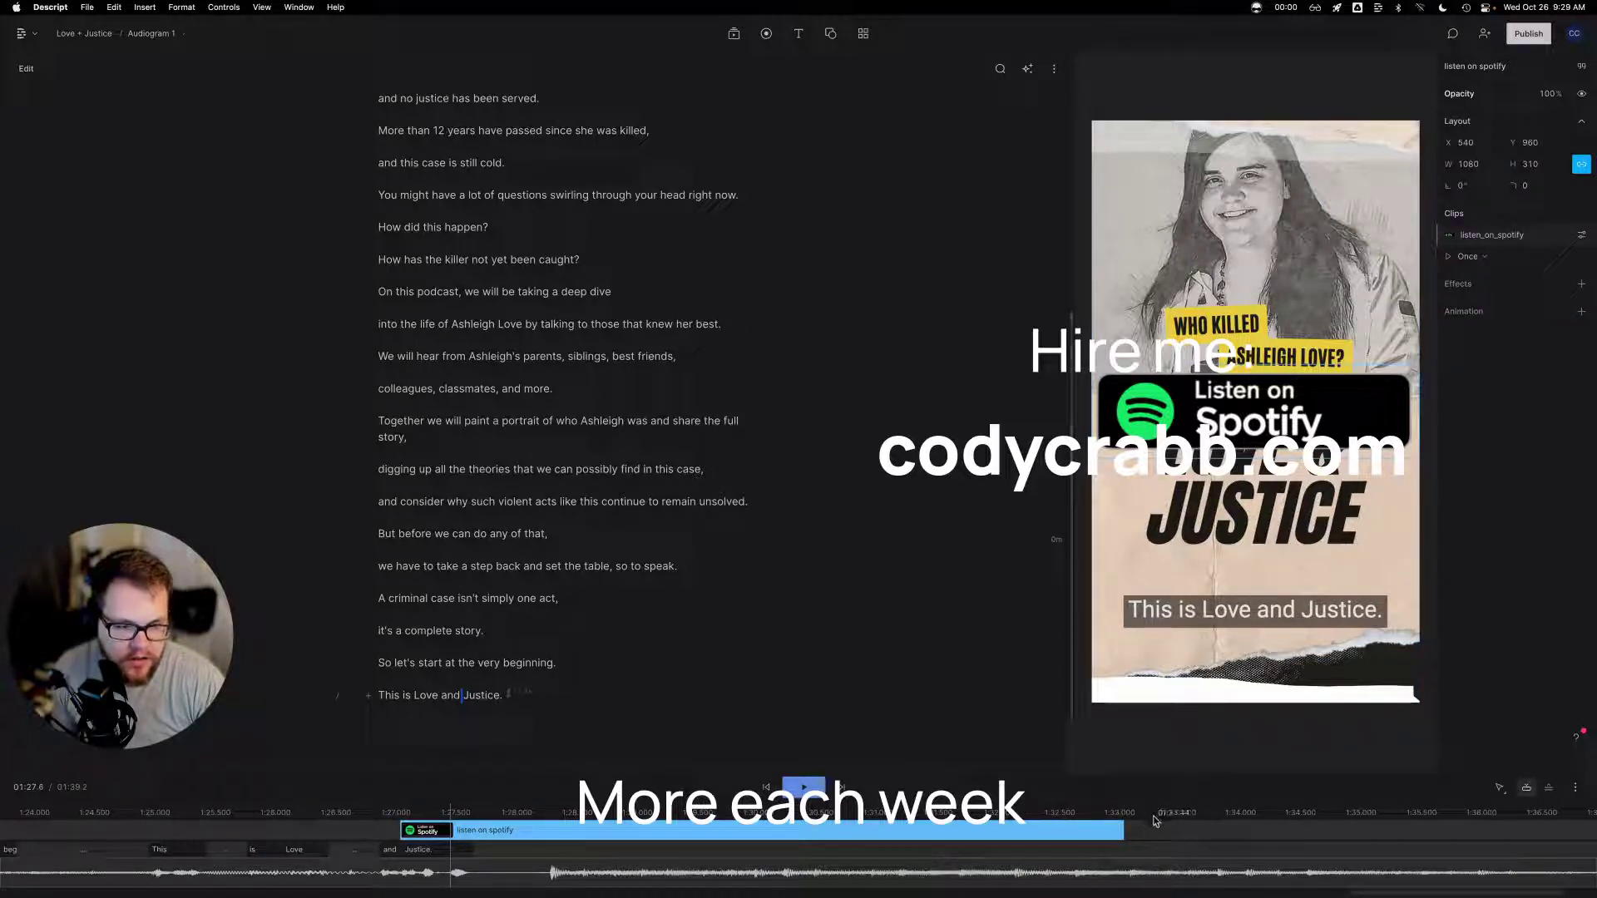
Place the Spotify and Apple Podcasts badges side by side below the title, shrinking Spotify to about 481 by 132 and Apple Podcasts to about 506 by 146
key("Escape")
left_click(1197, 599)
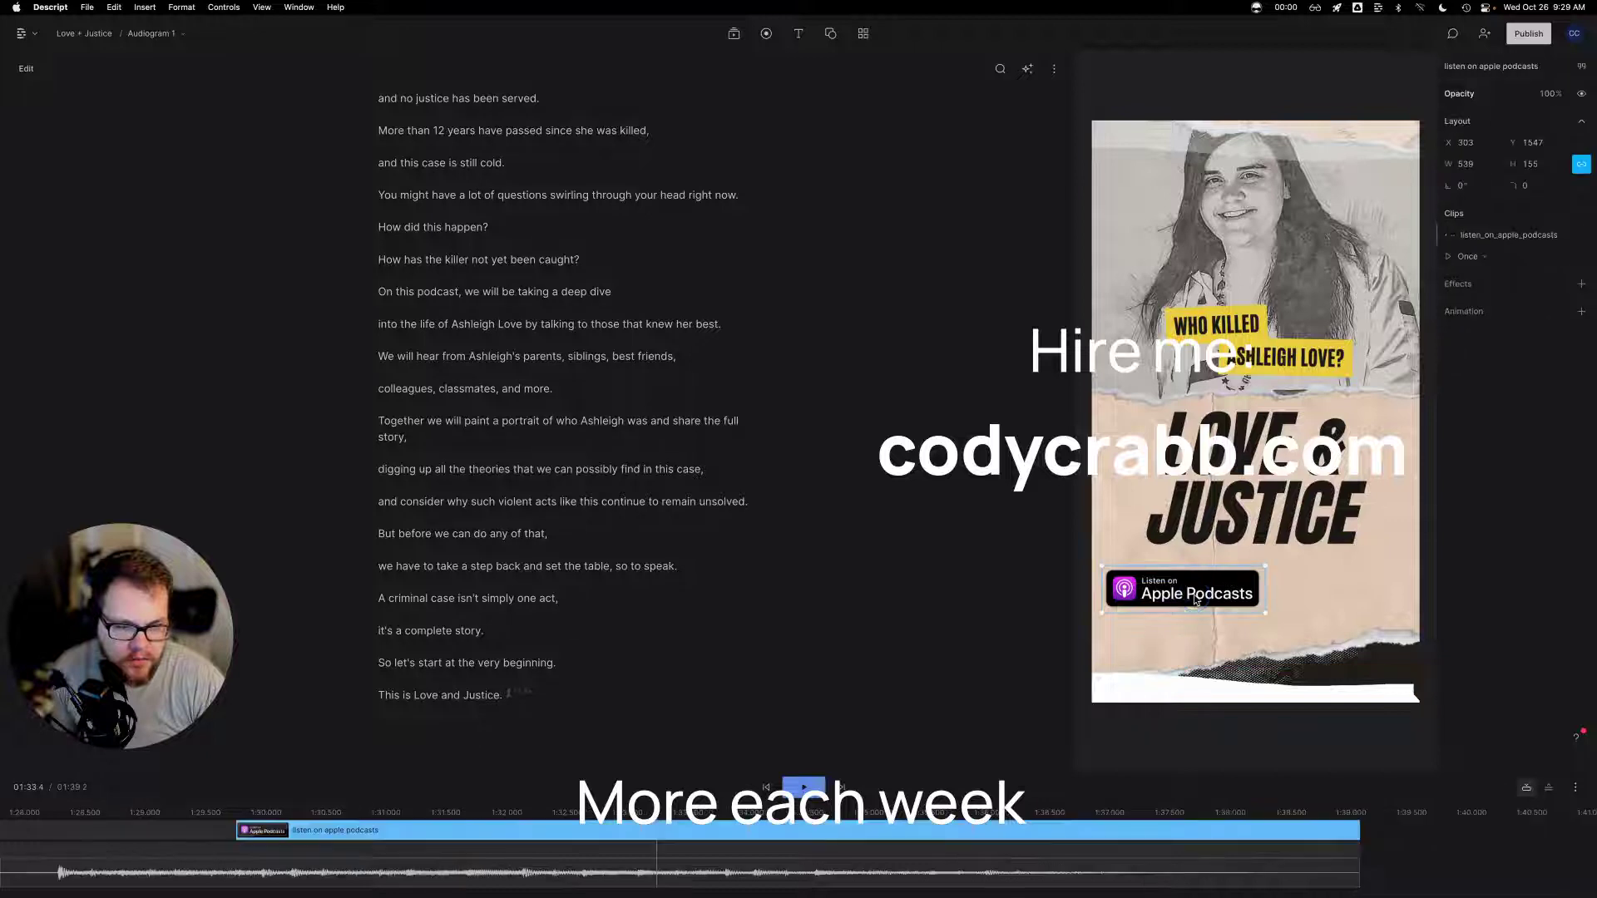
left_click(1237, 575)
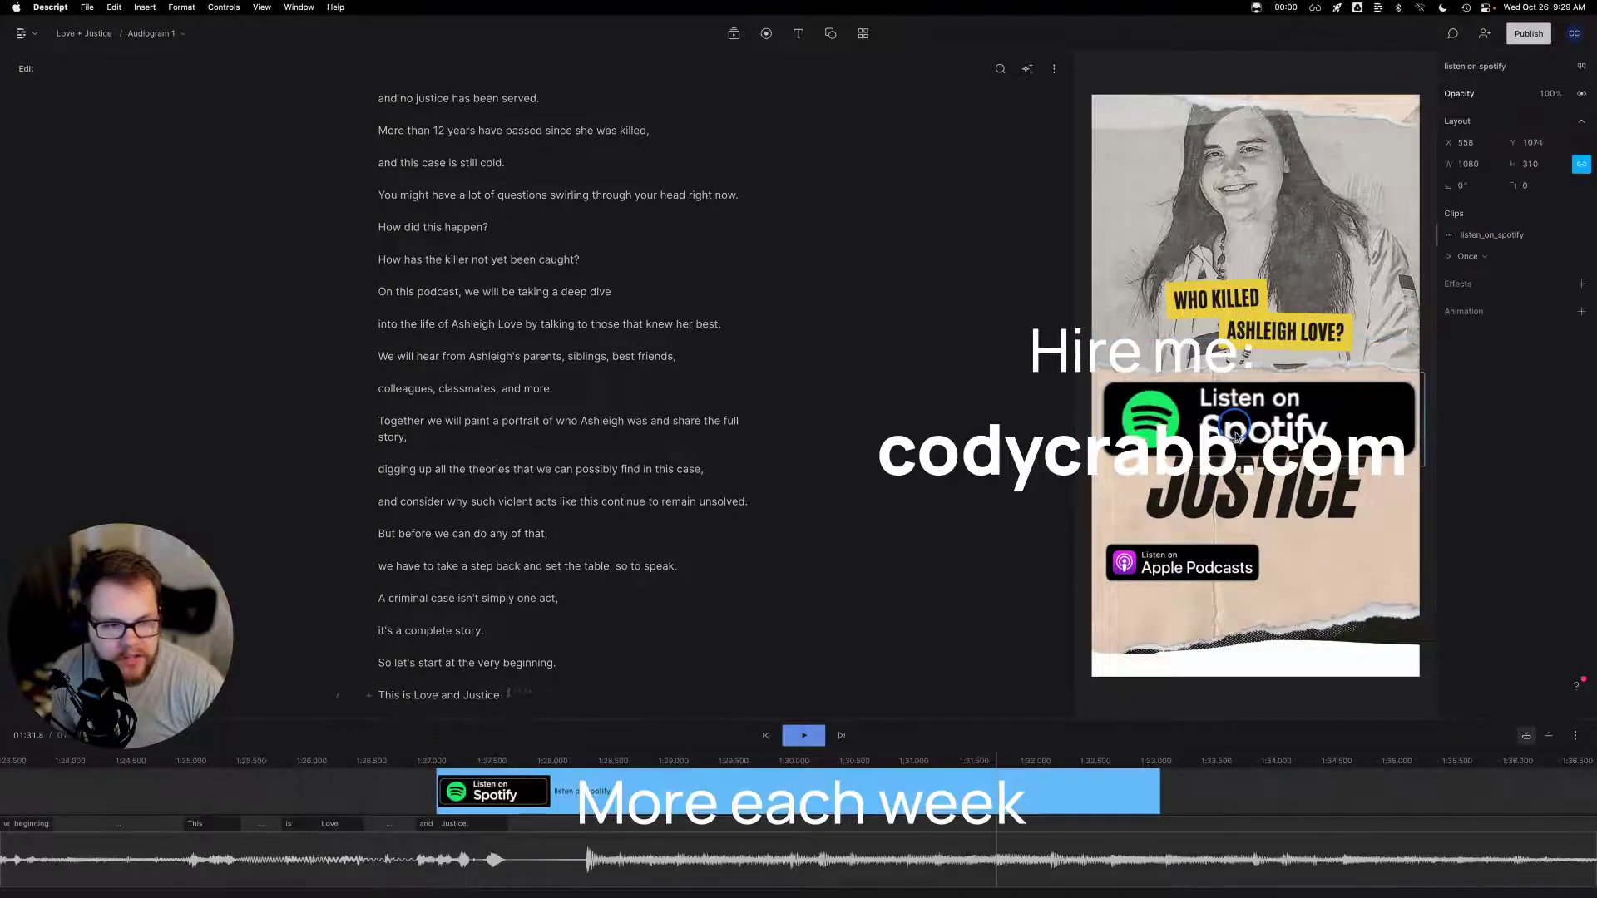
left_click_drag(1237, 576, 1235, 591)
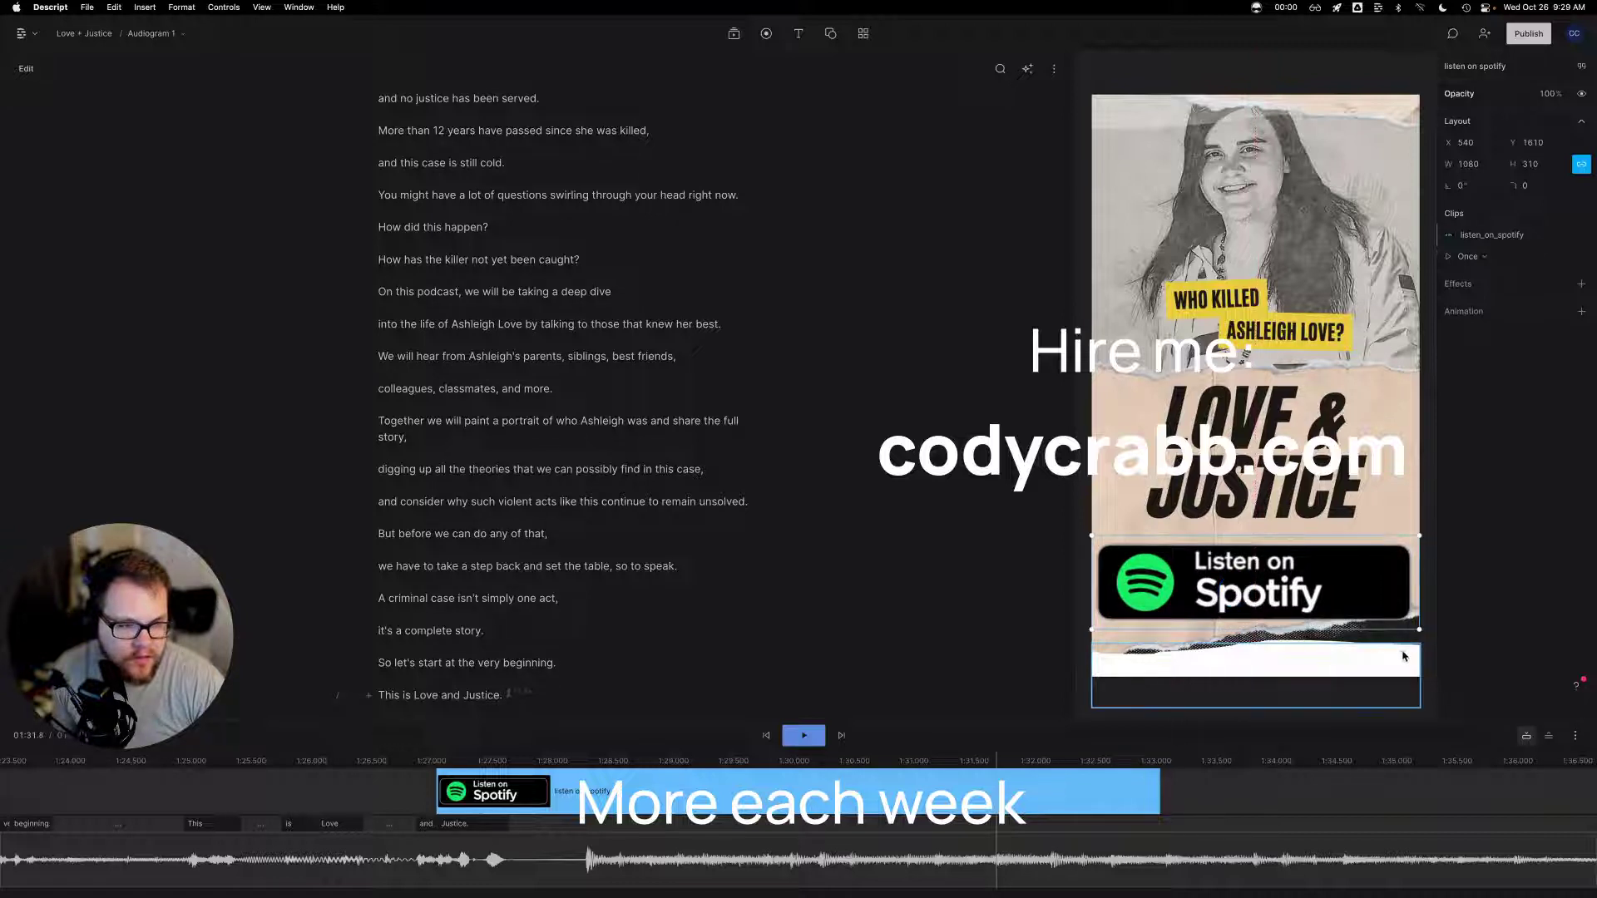
left_click_drag(1417, 630, 1374, 616)
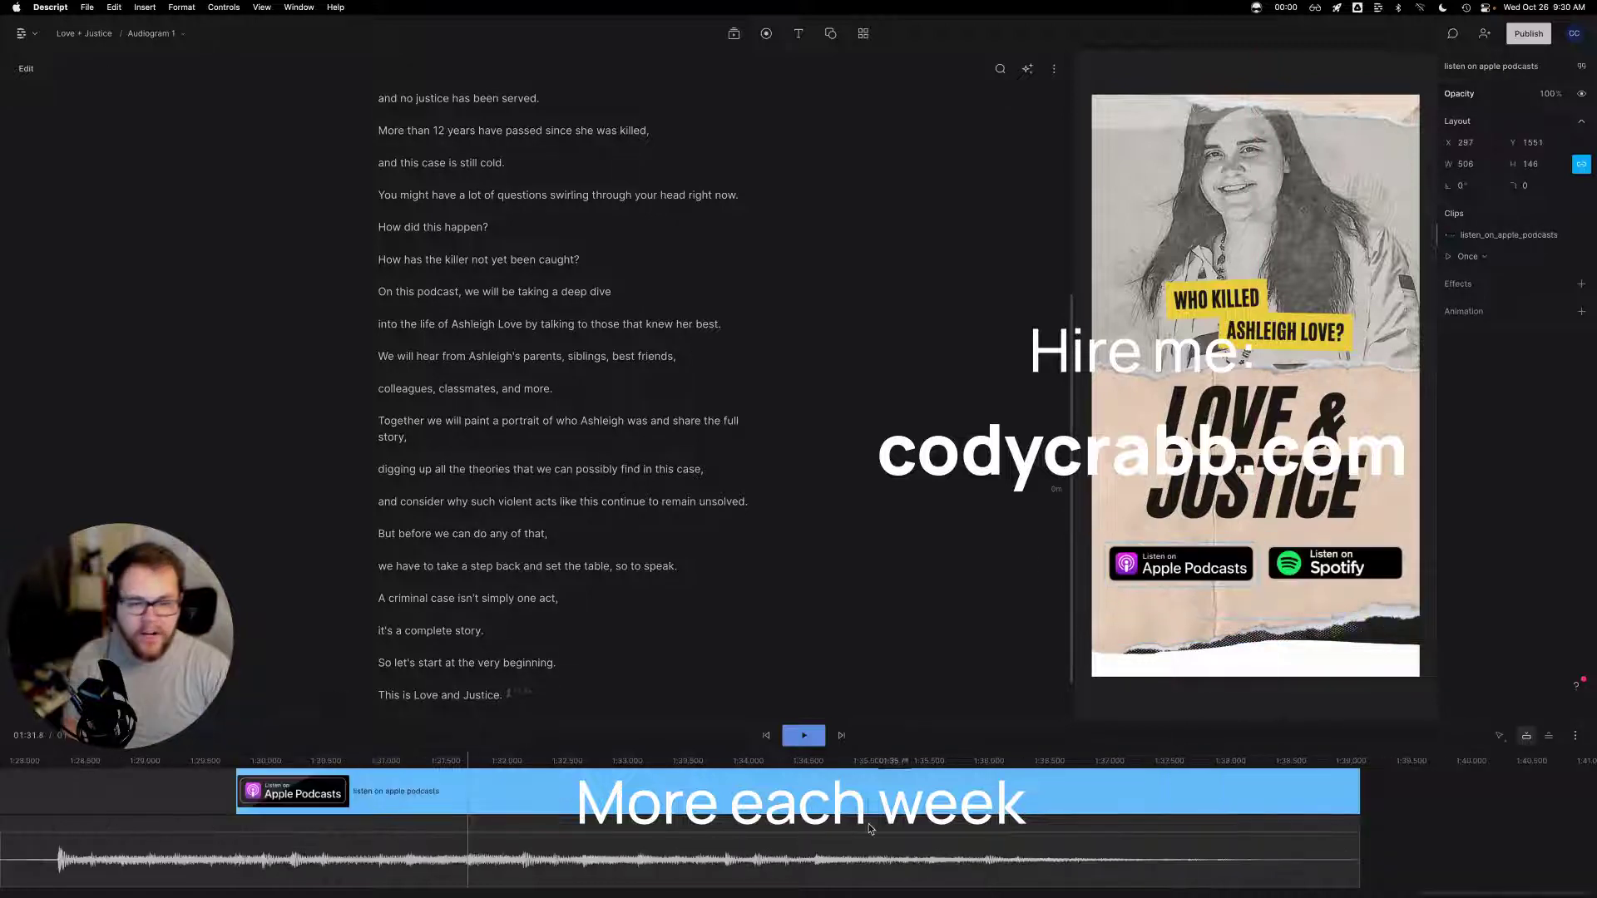
left_click(1341, 567)
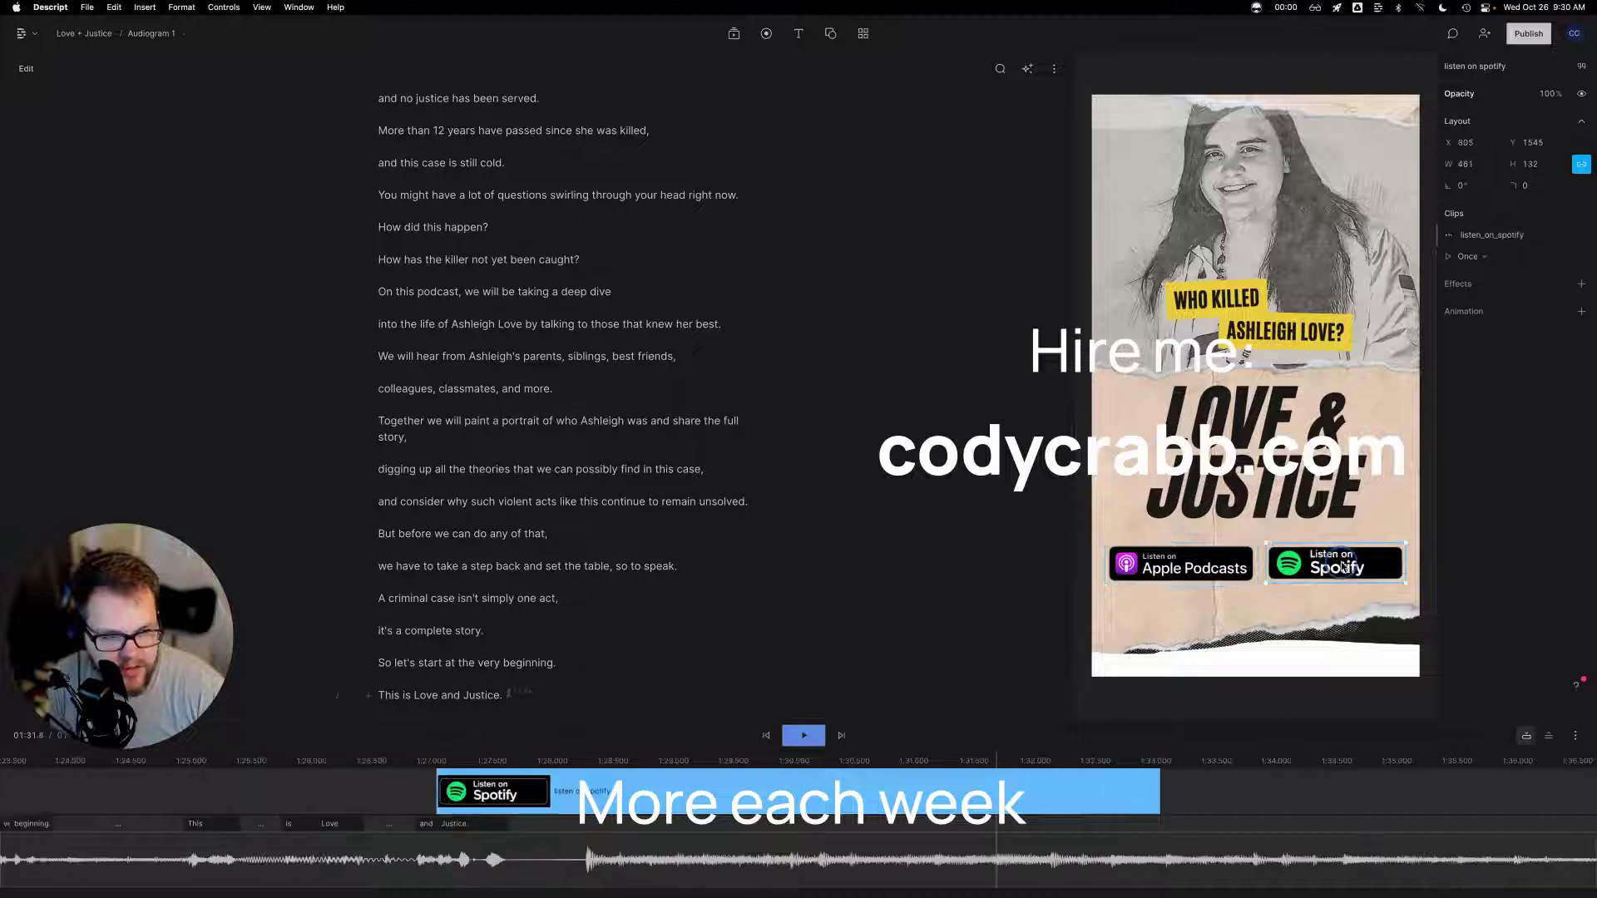
Fade in the Apple Podcasts badge over 0.74 s and give the Spotify badge clip a matching video fade-in
left_click(441, 777)
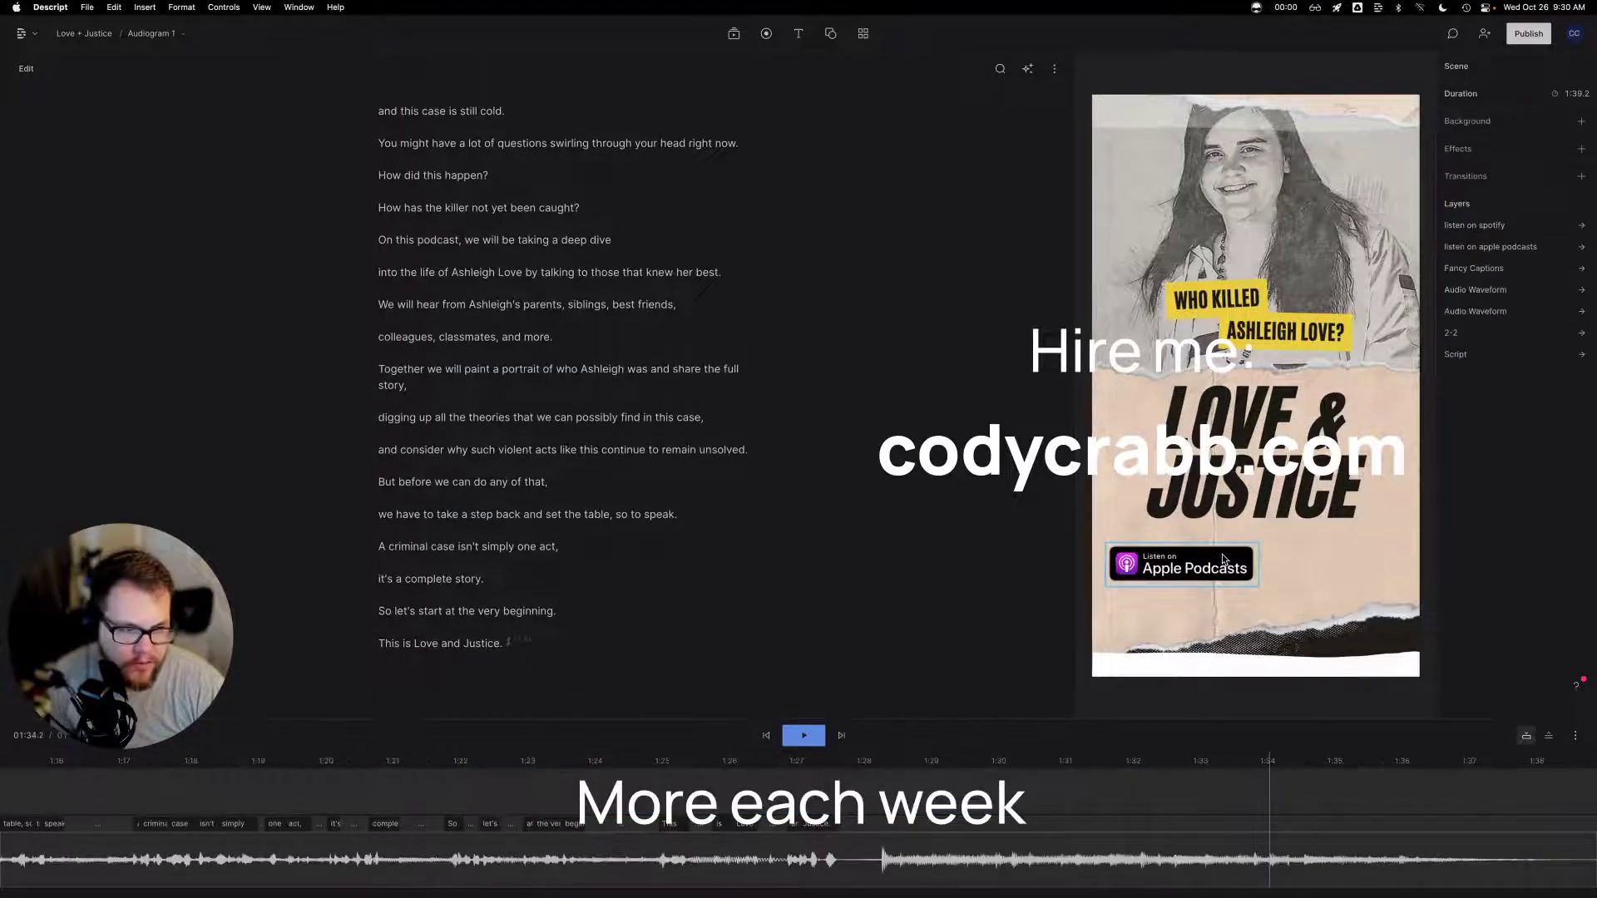
left_click(1223, 559)
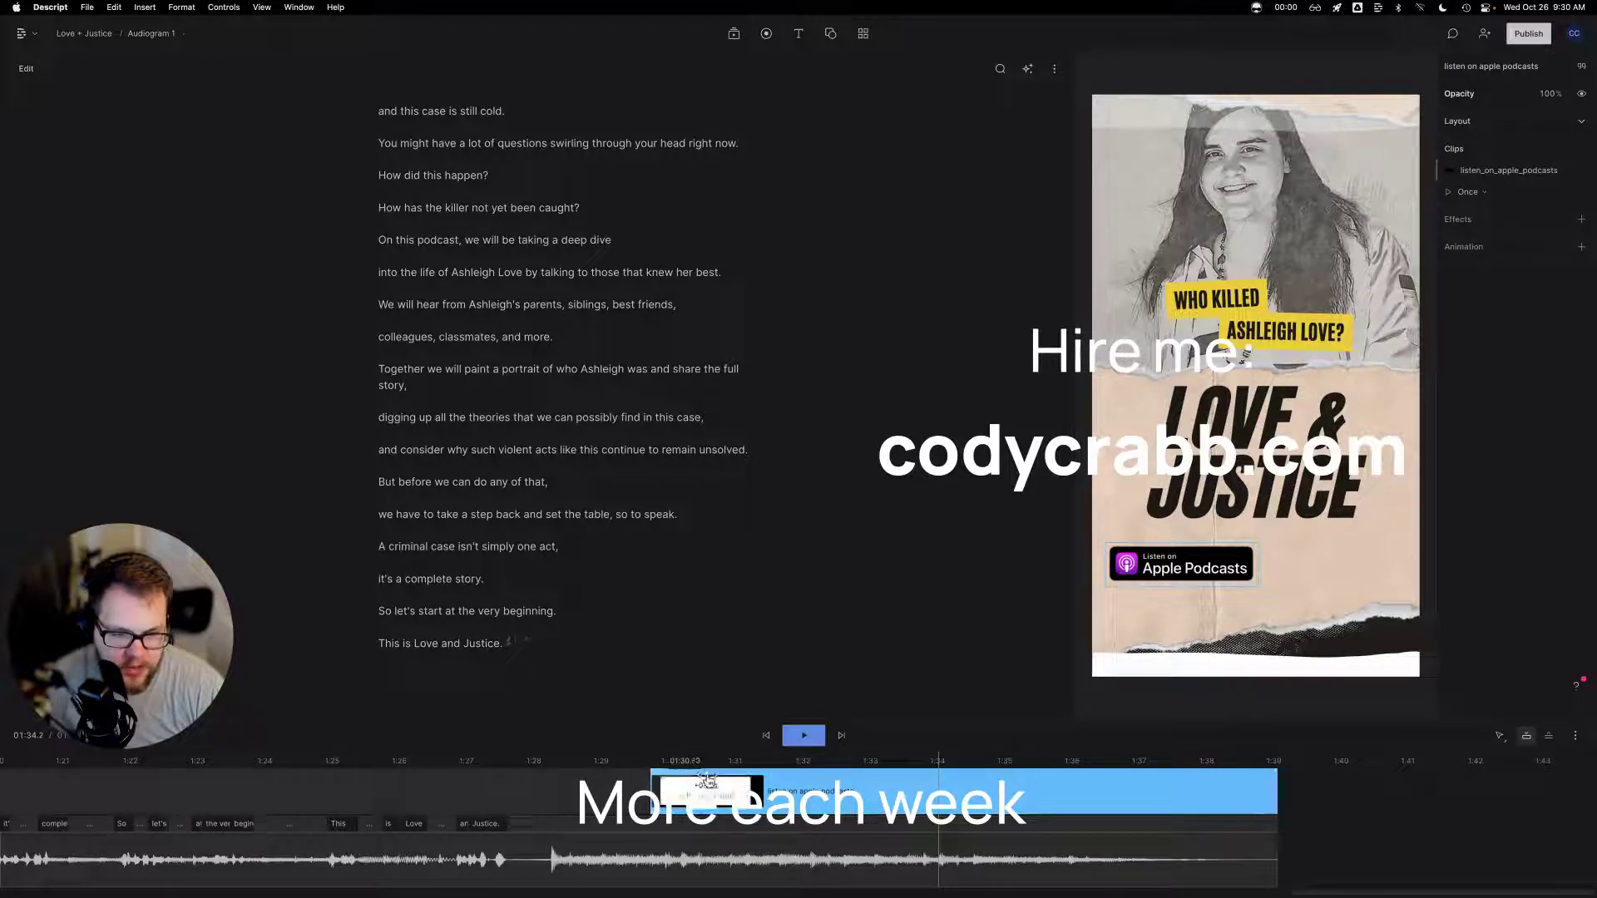
left_click(709, 779)
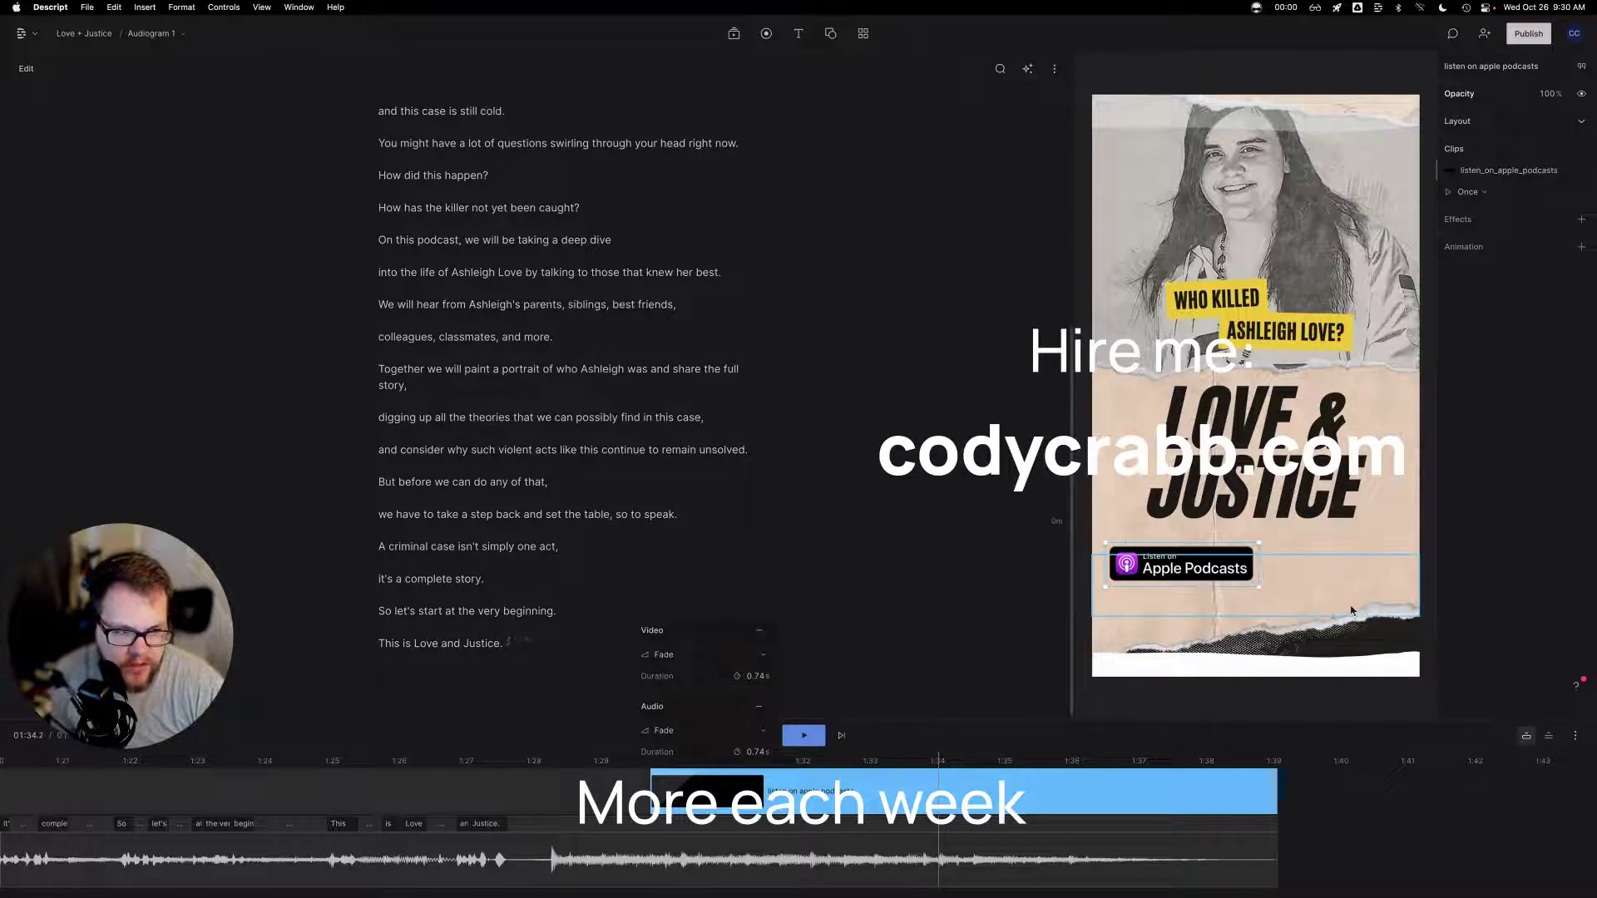
left_click(1357, 778)
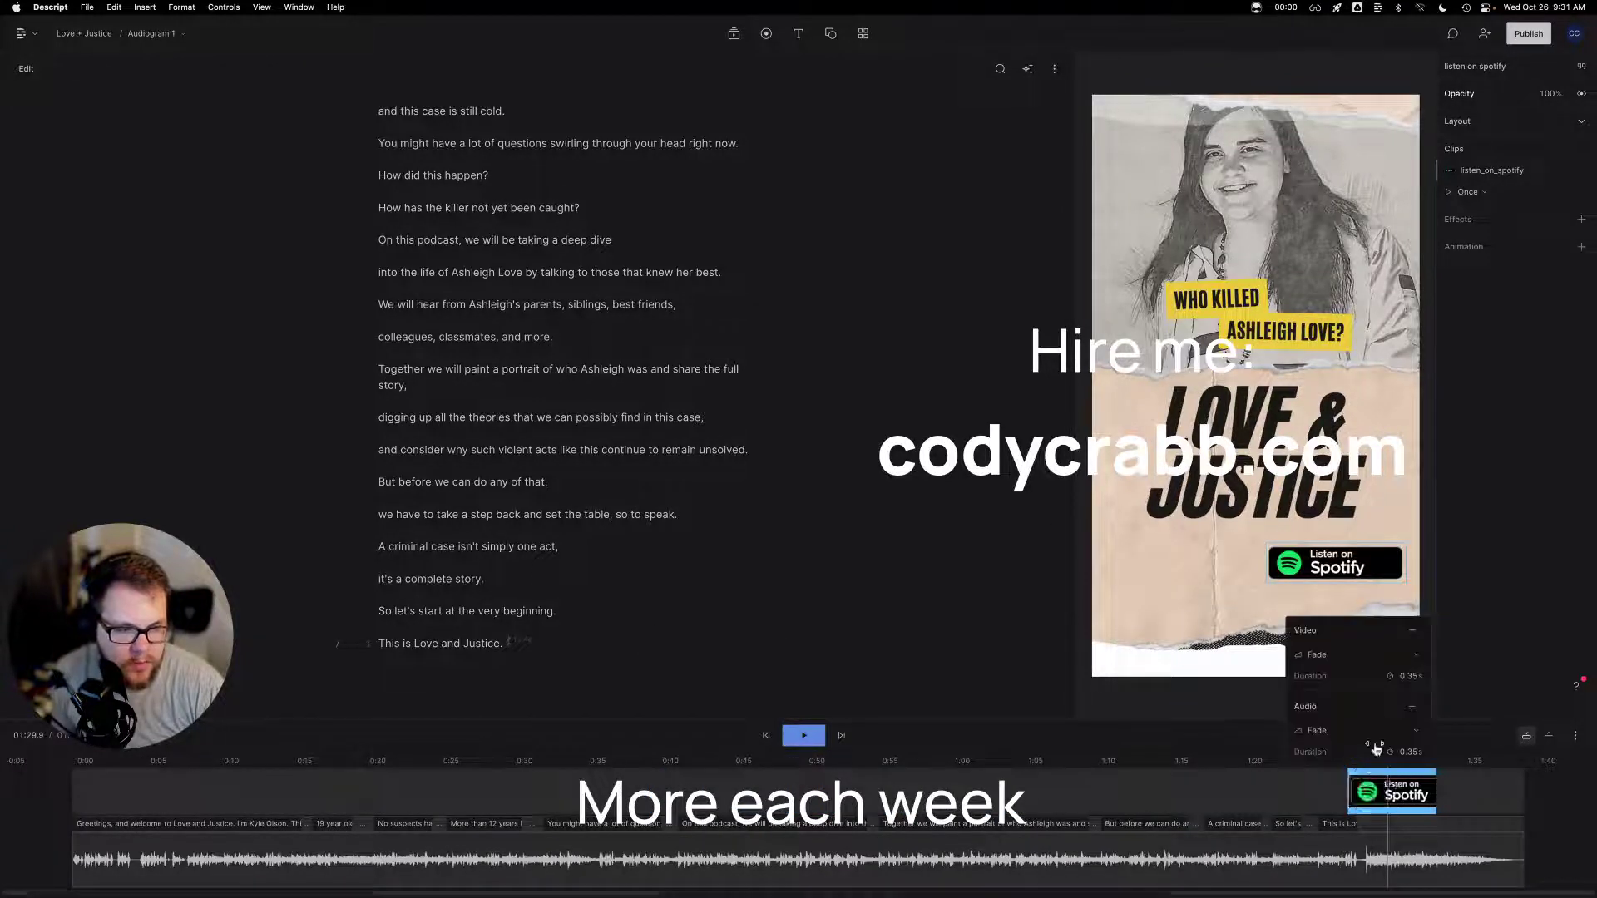
left_click(1408, 676)
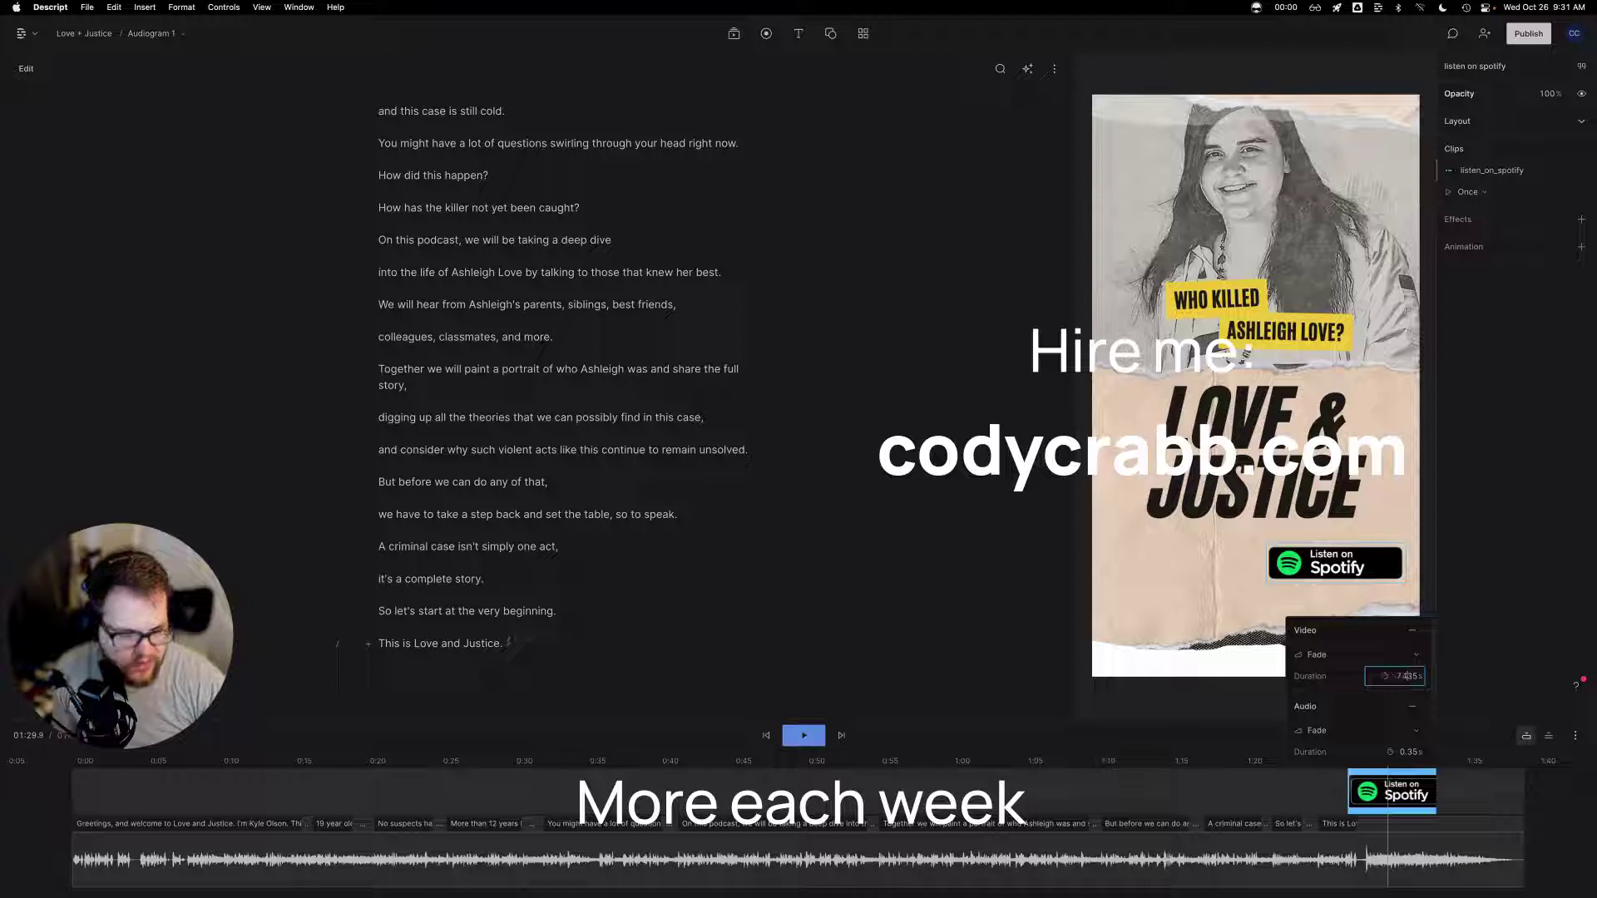
Trim the start of the Spotify badge clip to about 1:29.8 so it lines up with the Apple Podcasts badge clip
left_click(949, 773)
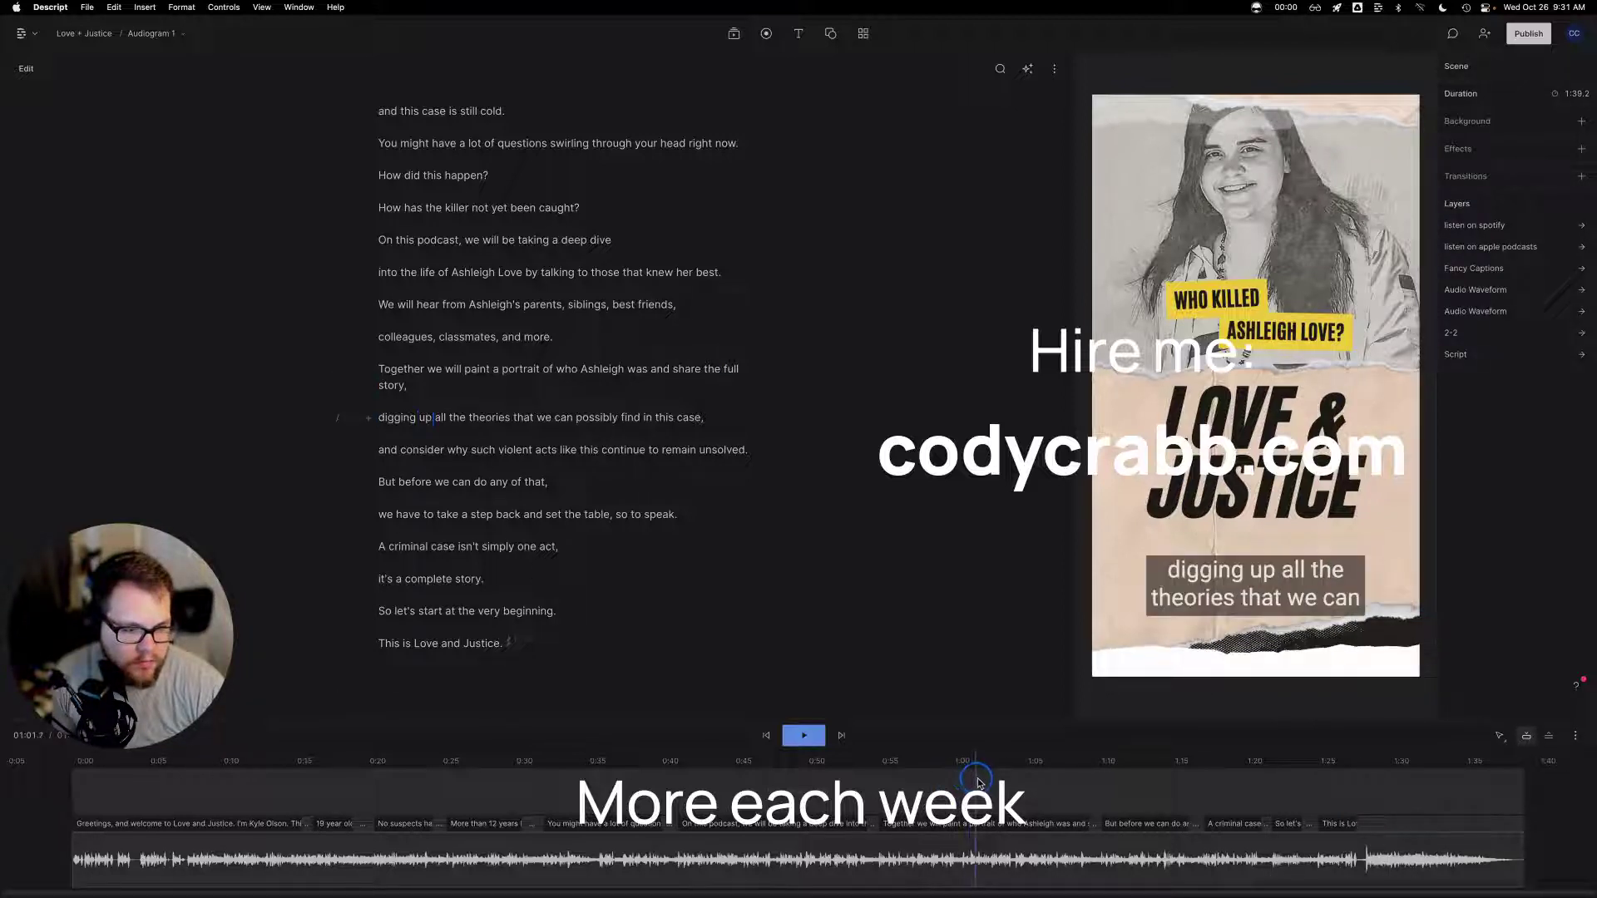
left_click(1103, 786)
left_click_drag(1119, 789, 1387, 788)
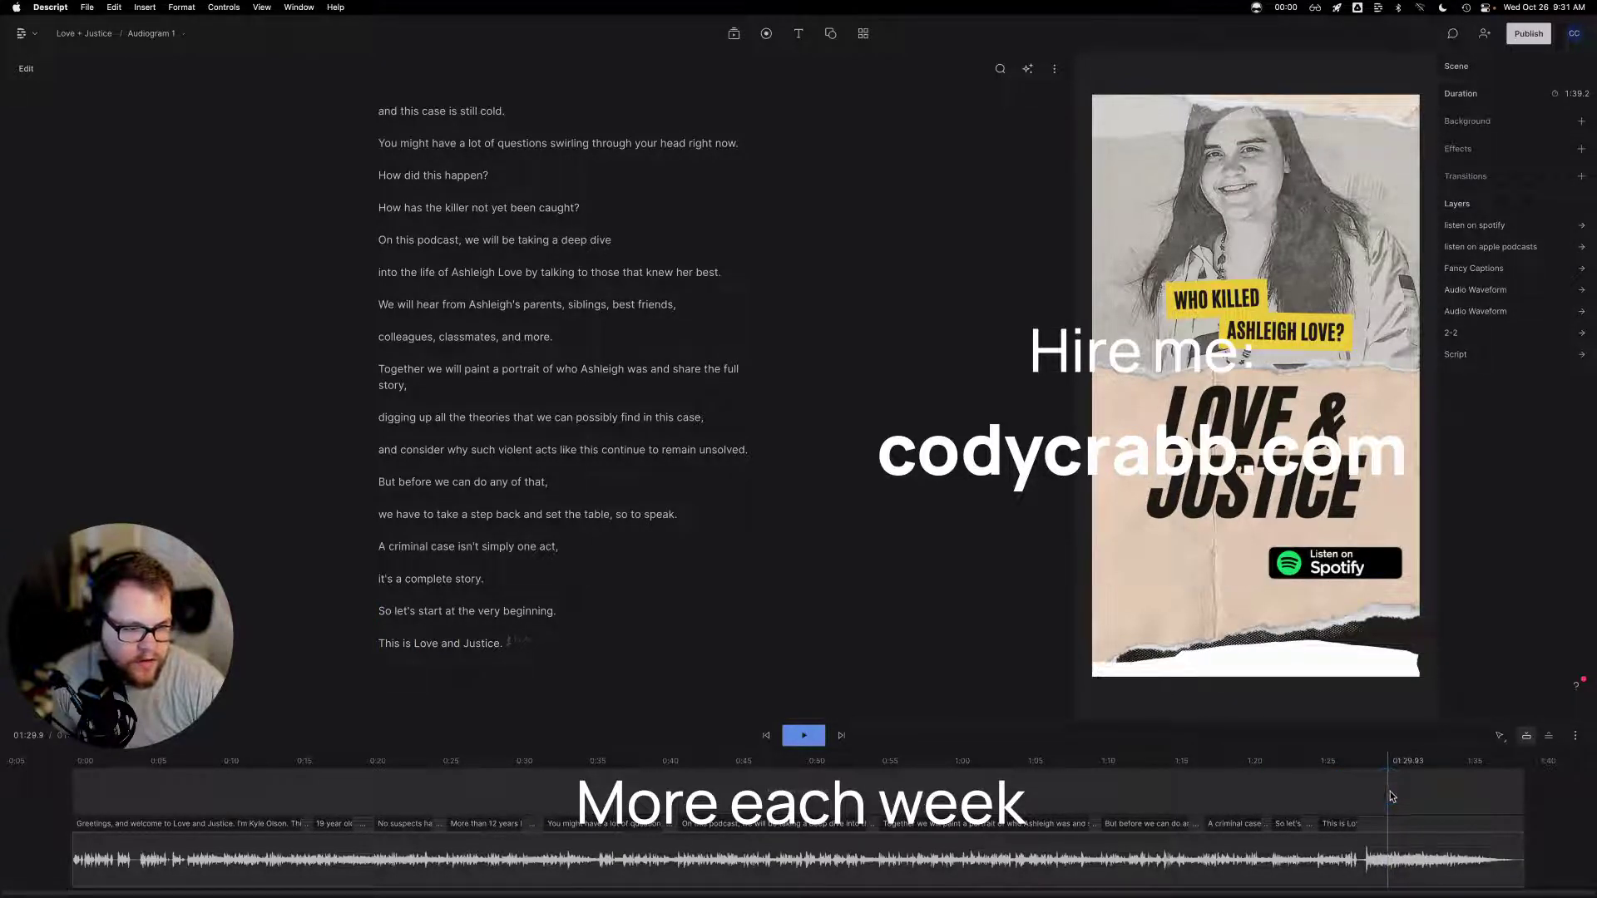
left_click(1352, 801)
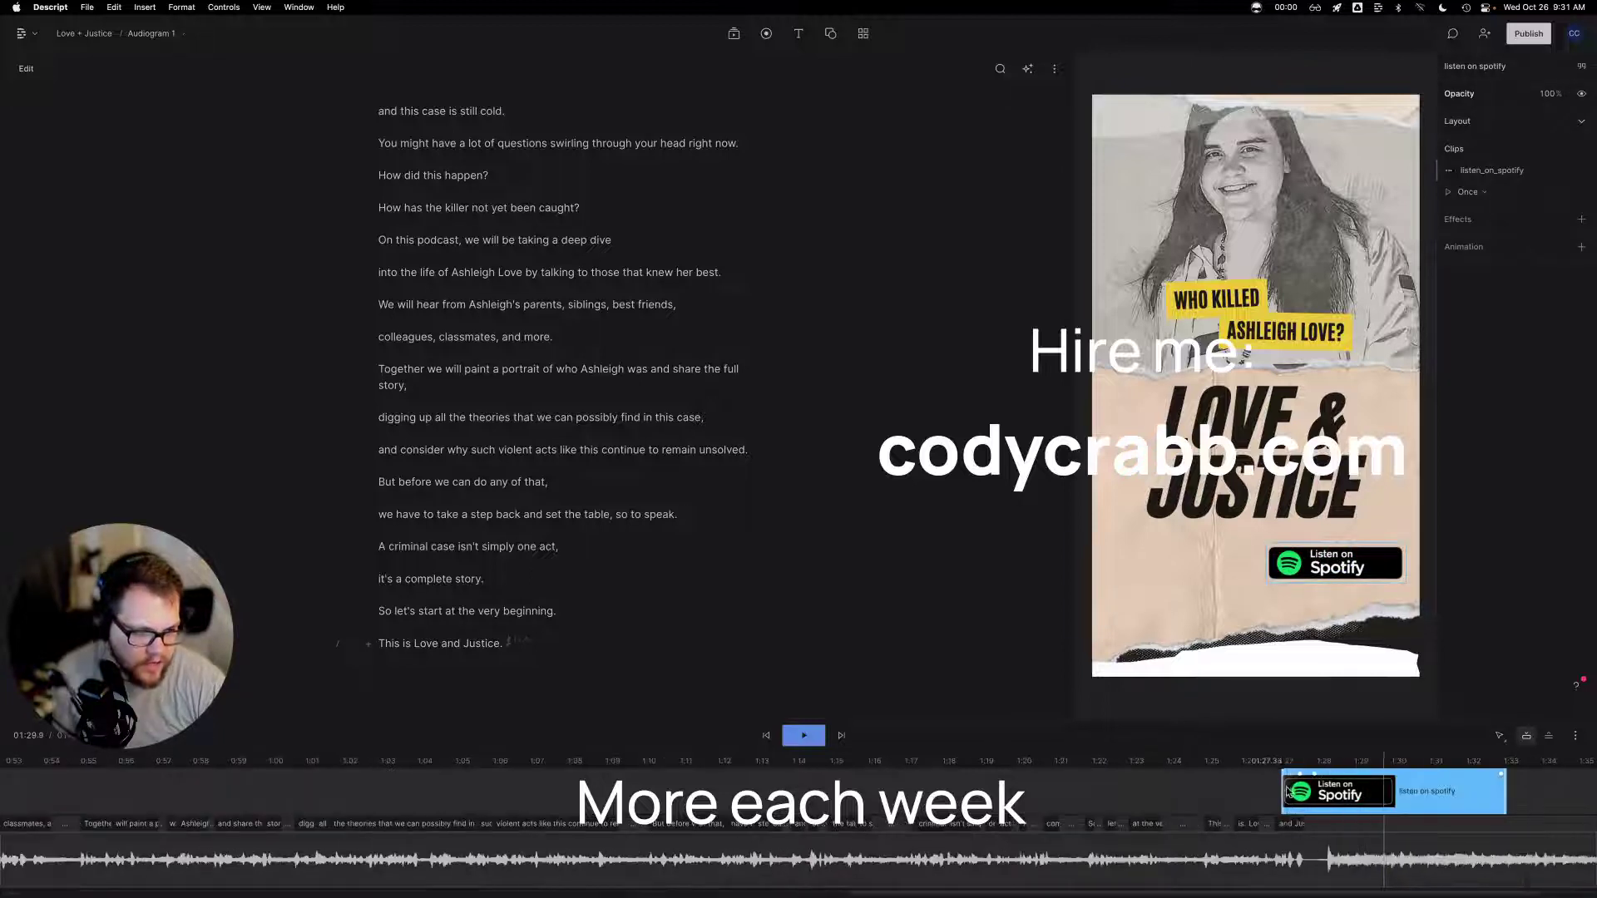
scroll(1353, 803, "up", 5)
left_click_drag(1283, 800, 1380, 796)
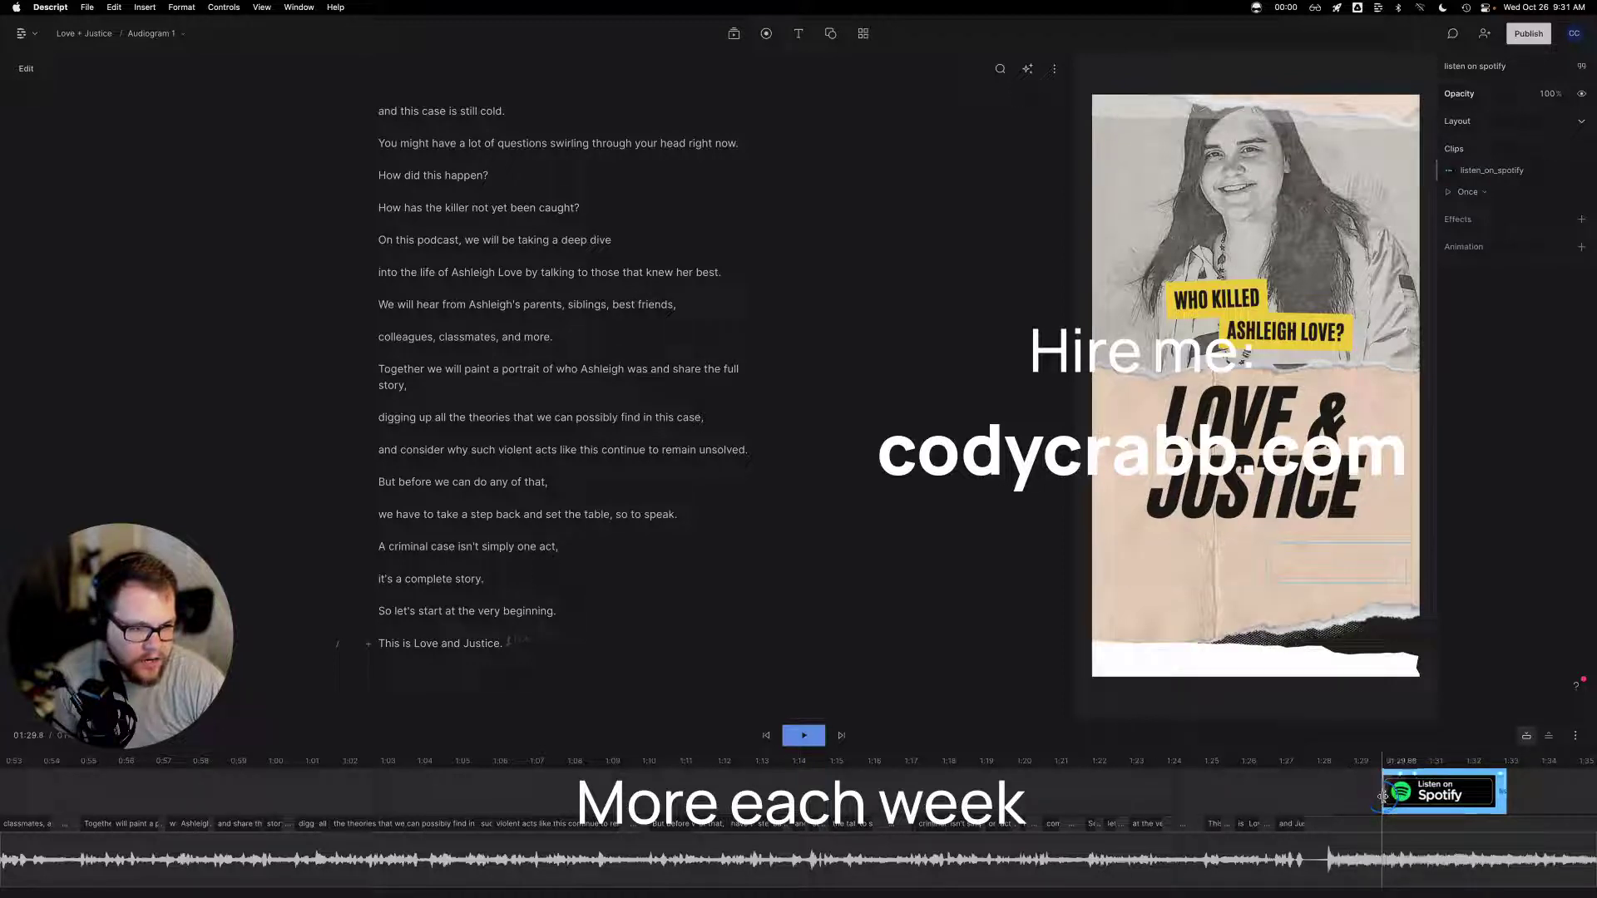
Play the closing music section to check how both badges fade in, and bring the whole timeline into view
left_click(1319, 800)
key("space")
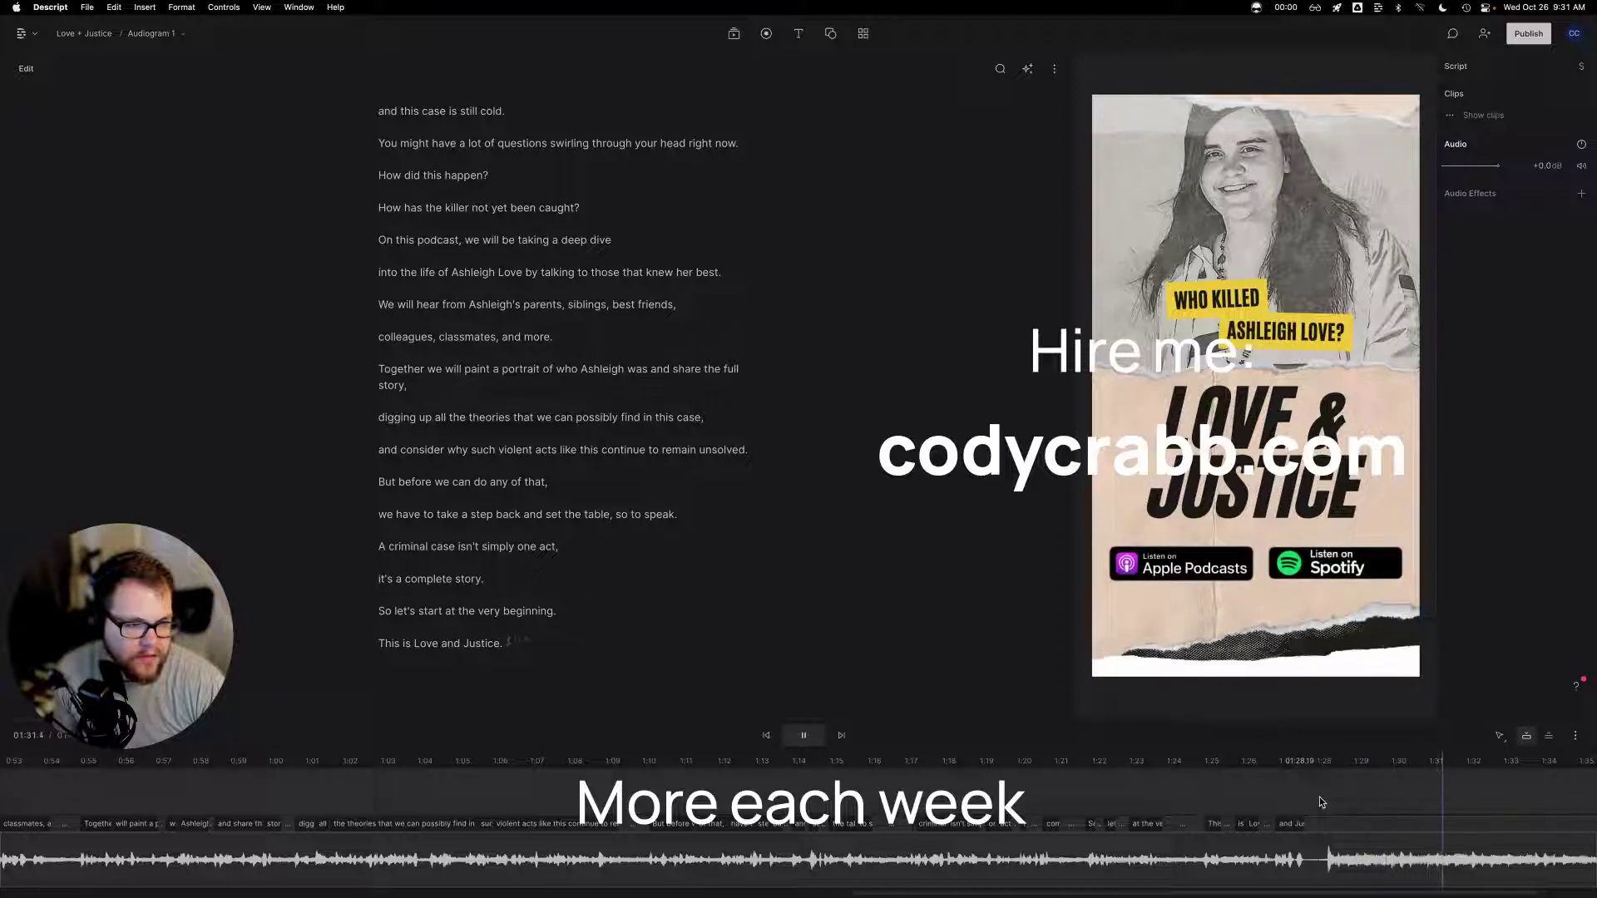
key("super+a")
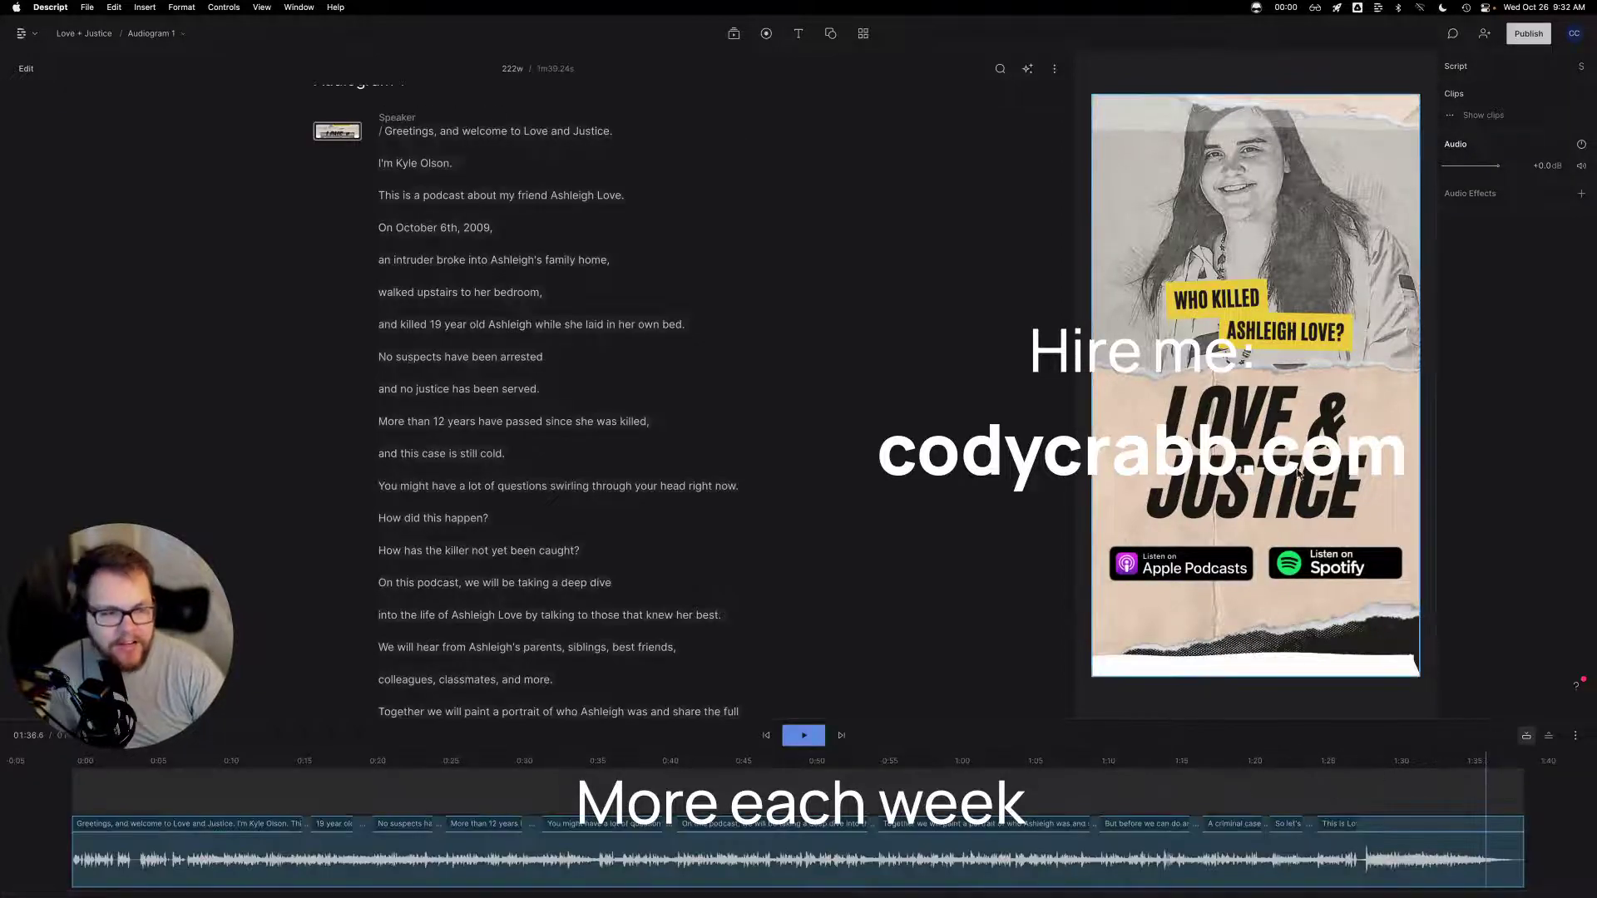
Add a fade-out at the end of the cover artwork clip and play the audiogram's opening and ending to check it
left_click(1115, 249)
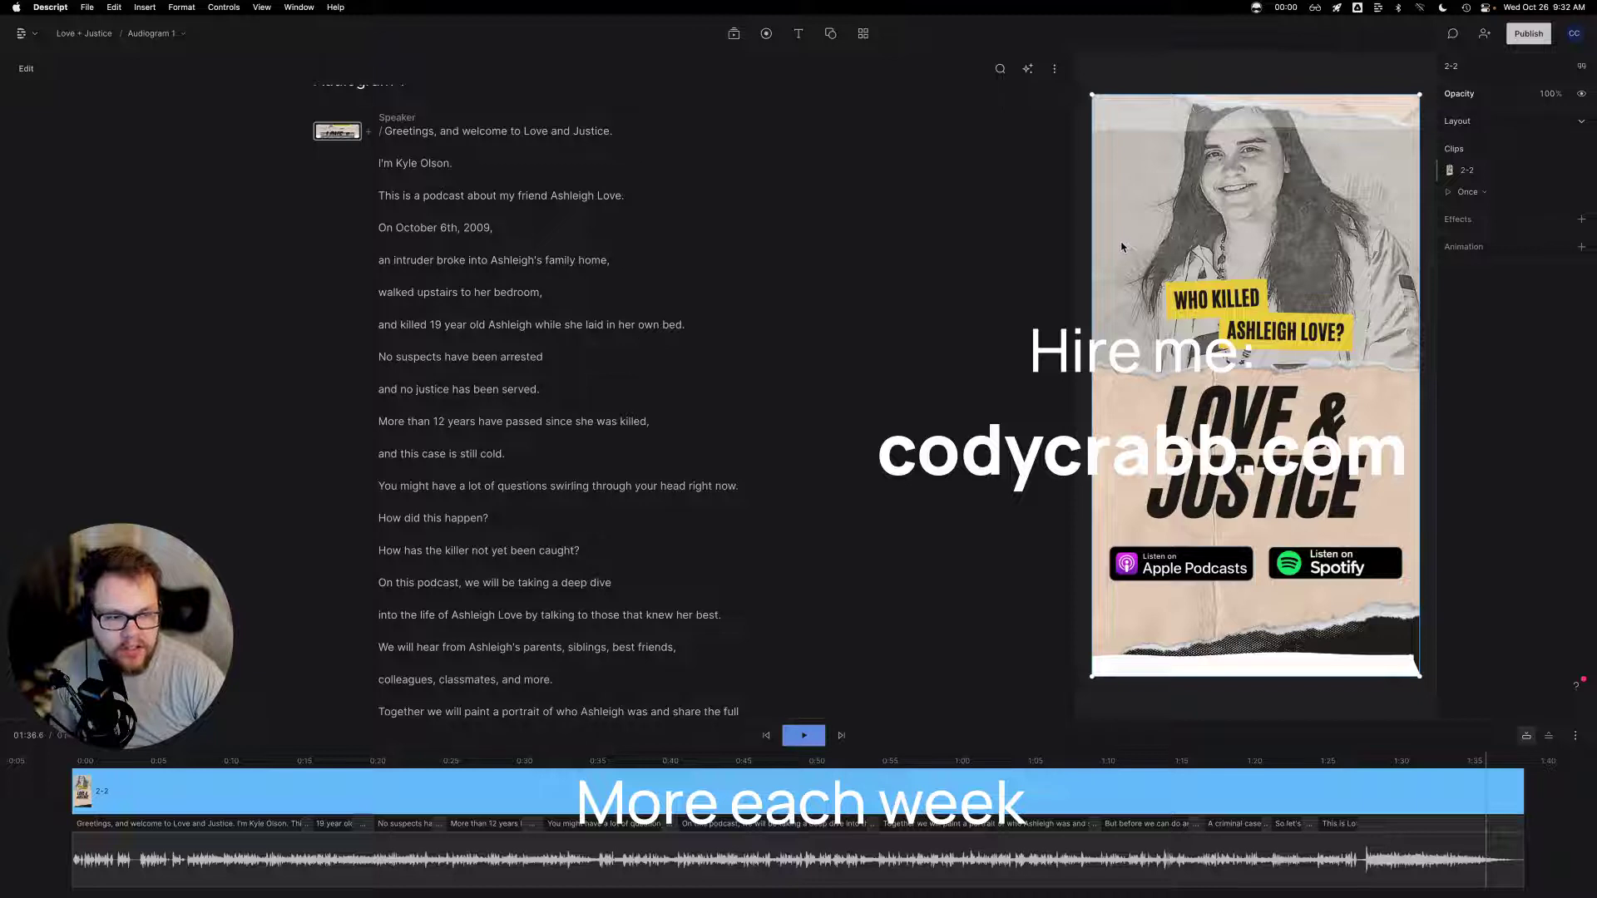
left_click(1502, 773)
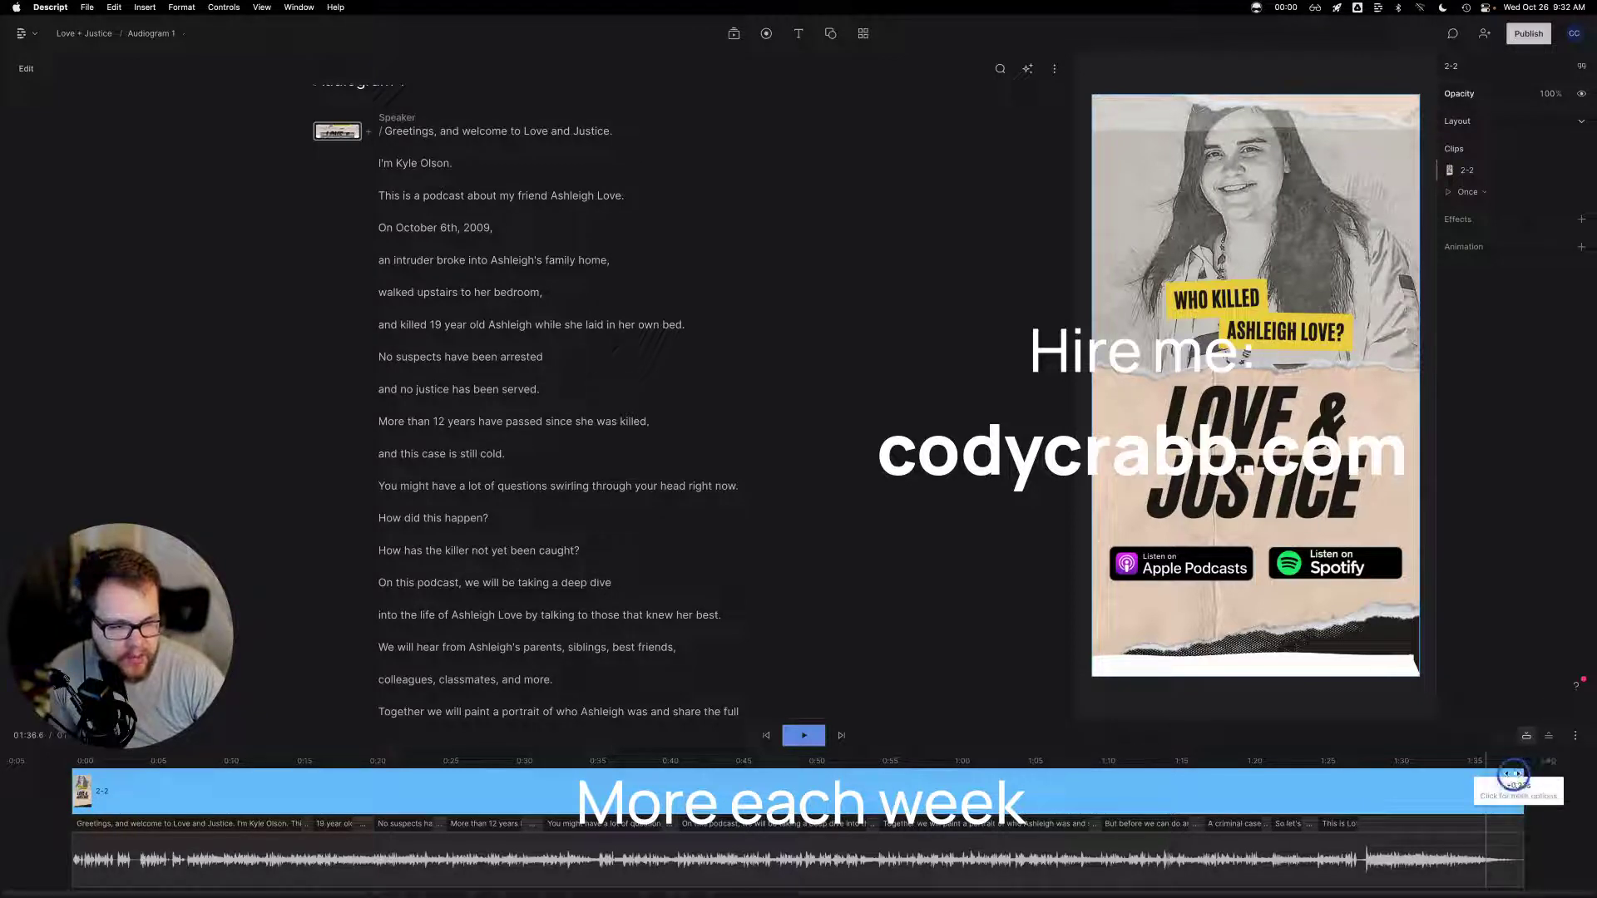
left_click(66, 811)
key("space")
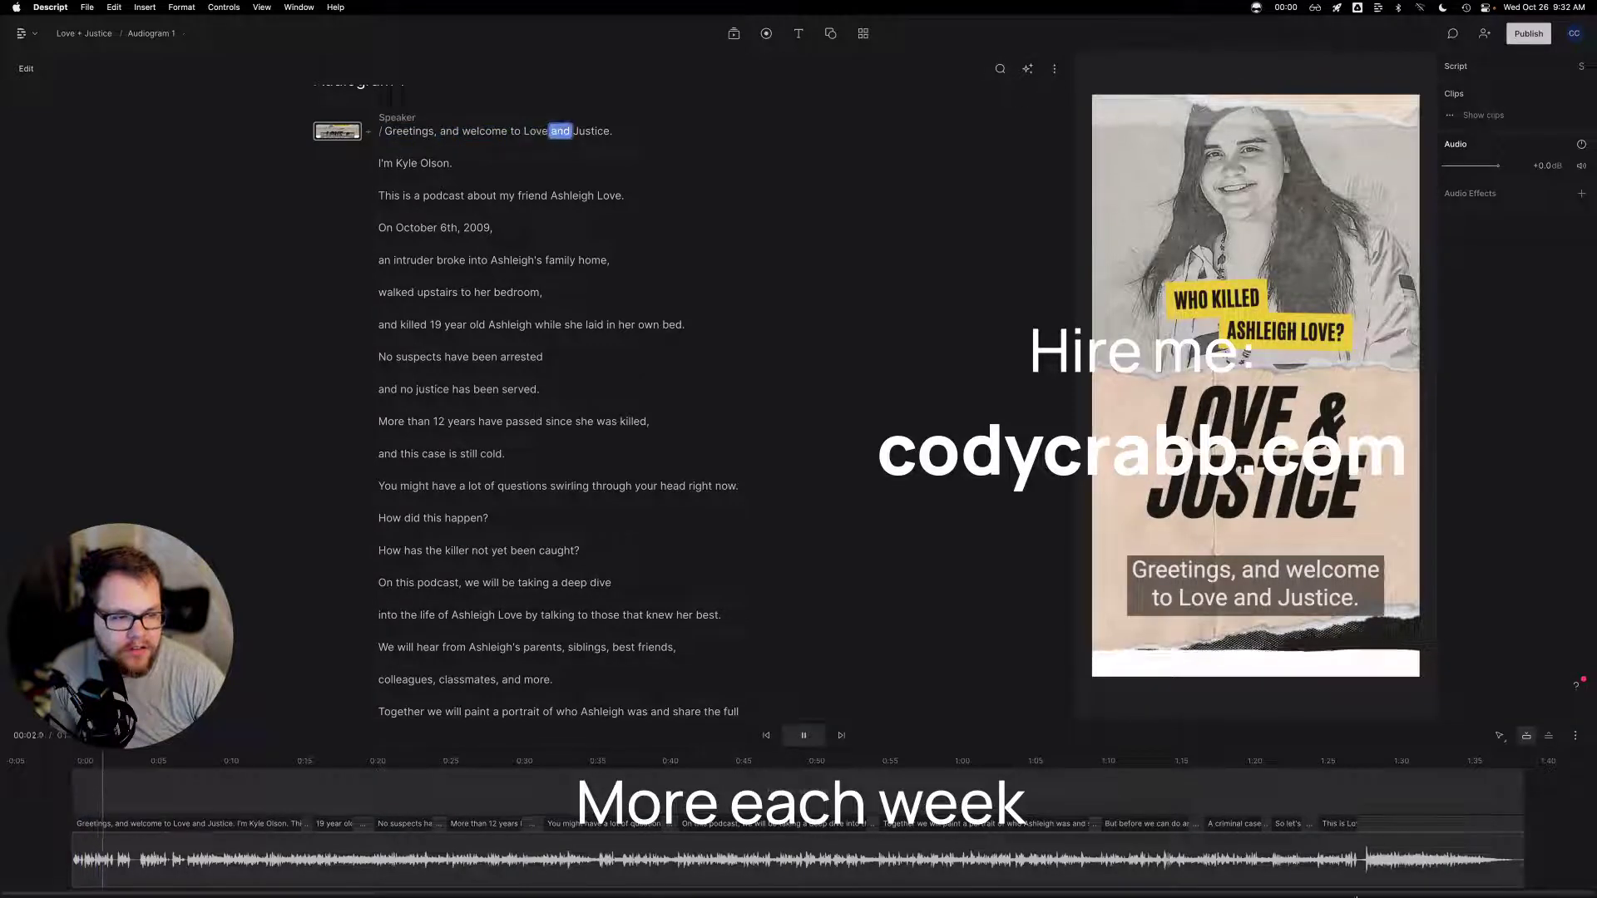
left_click(1479, 850)
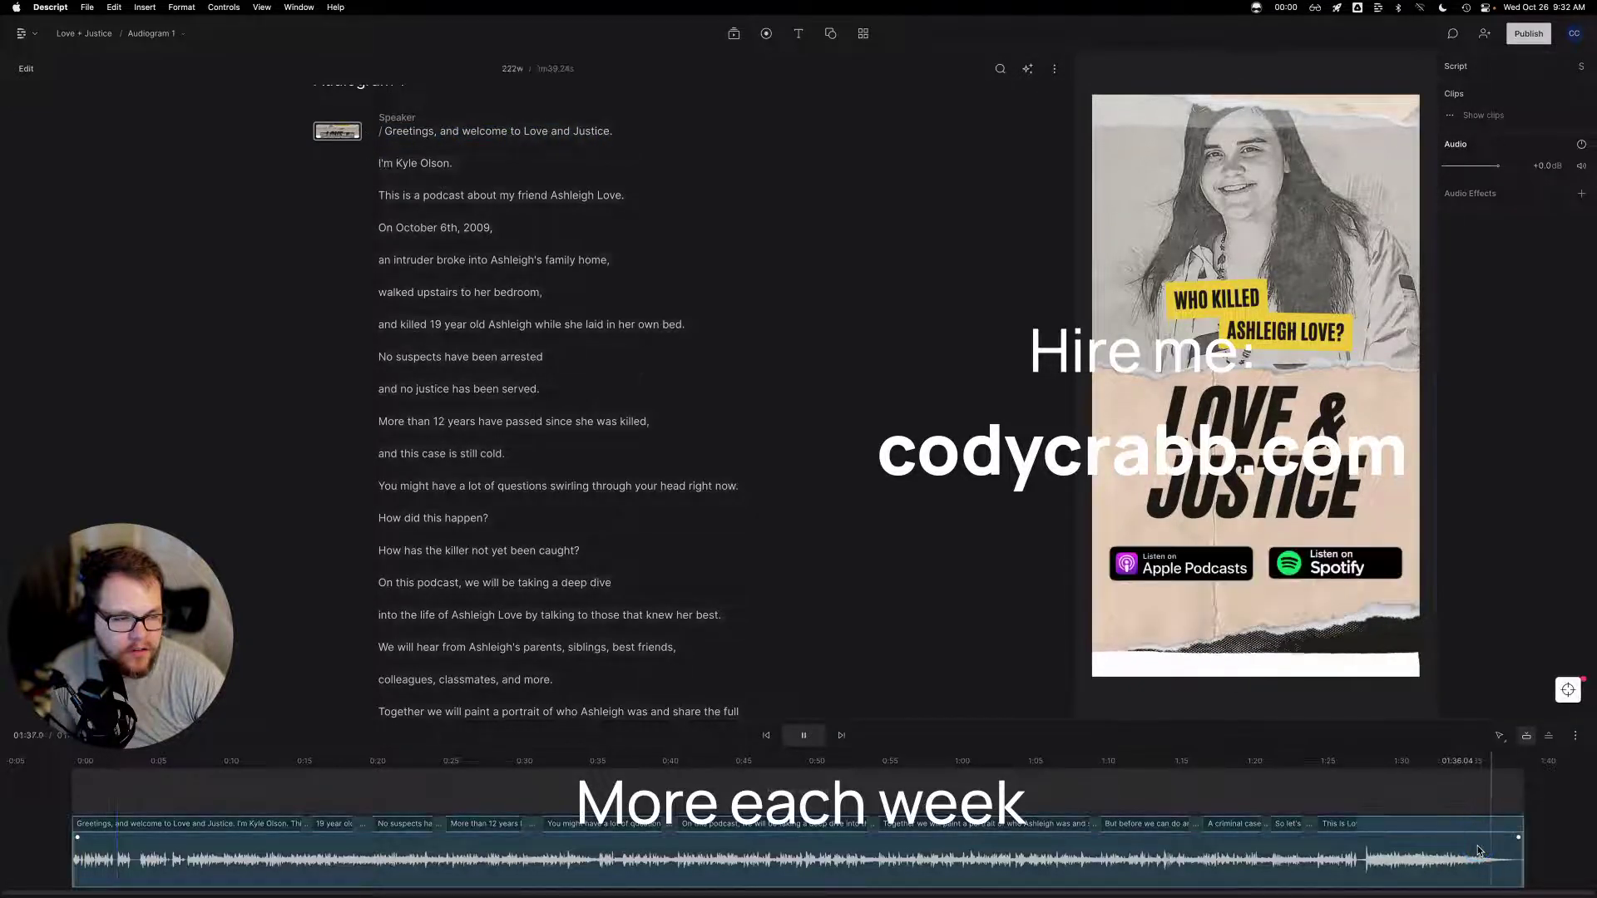
Open the fade-out settings of the cover artwork clip and examine its video fade duration
left_click(1131, 419)
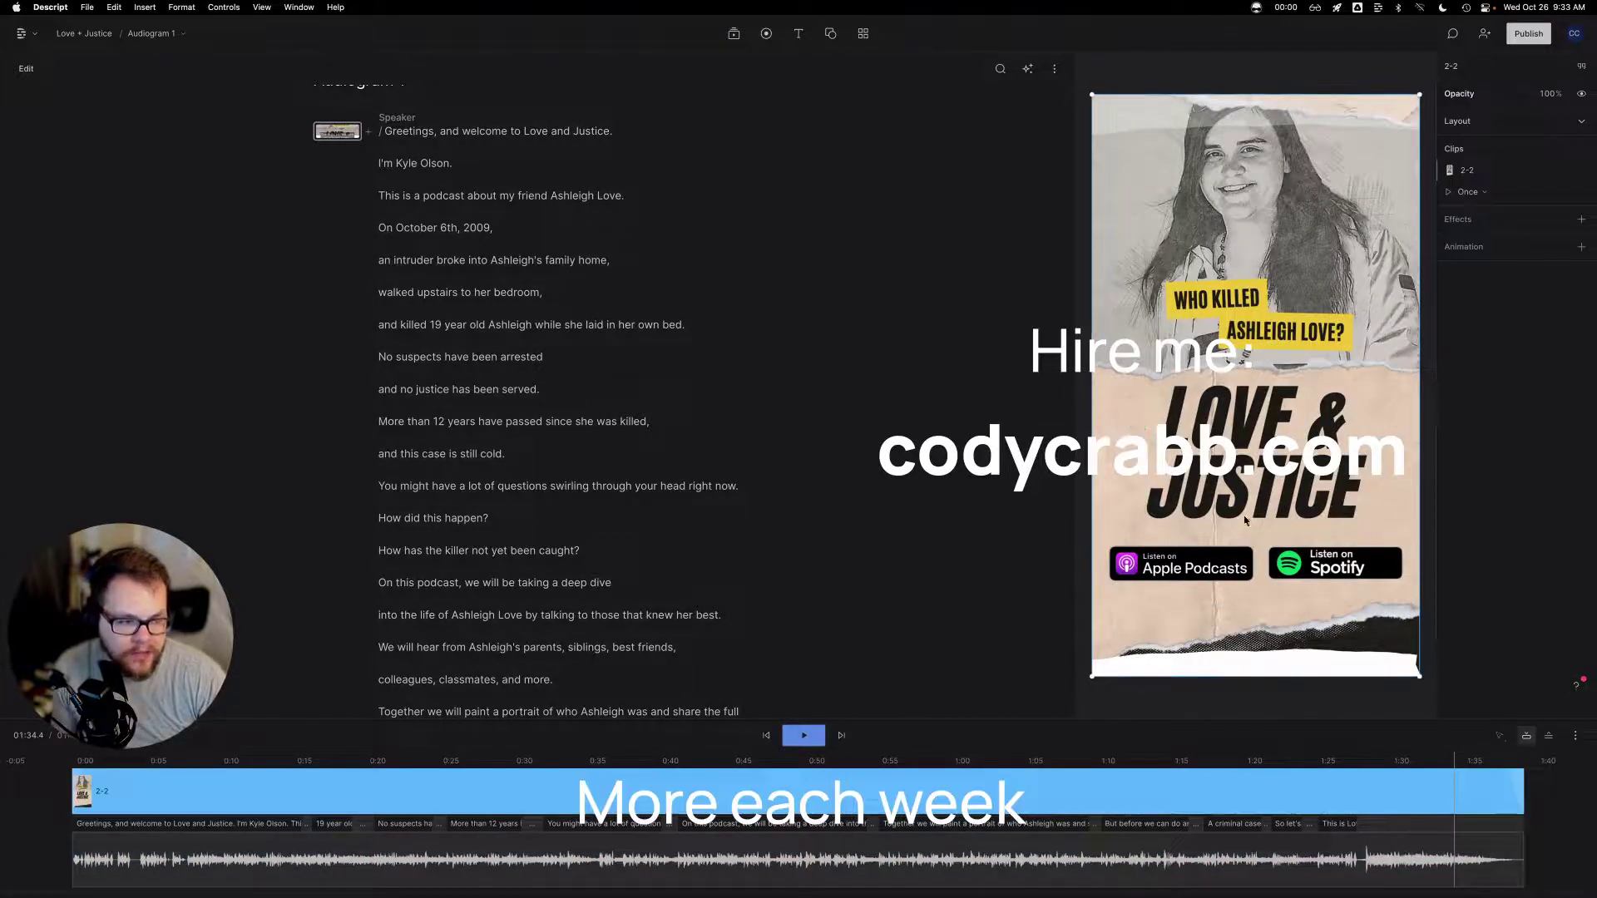
left_click(1504, 780)
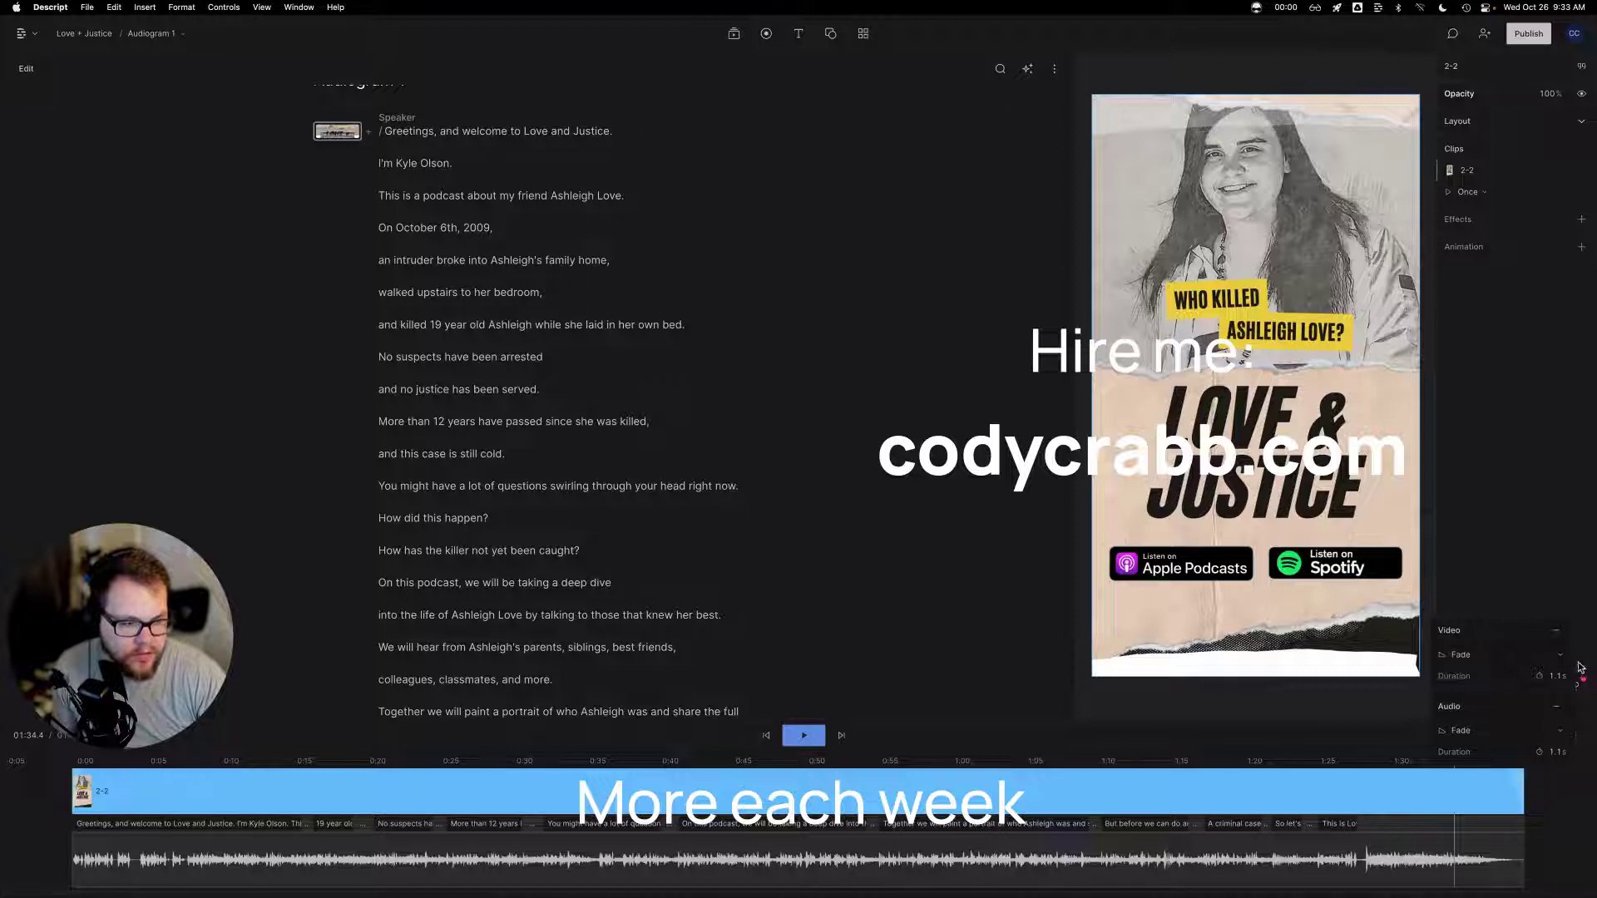
left_click(1567, 824)
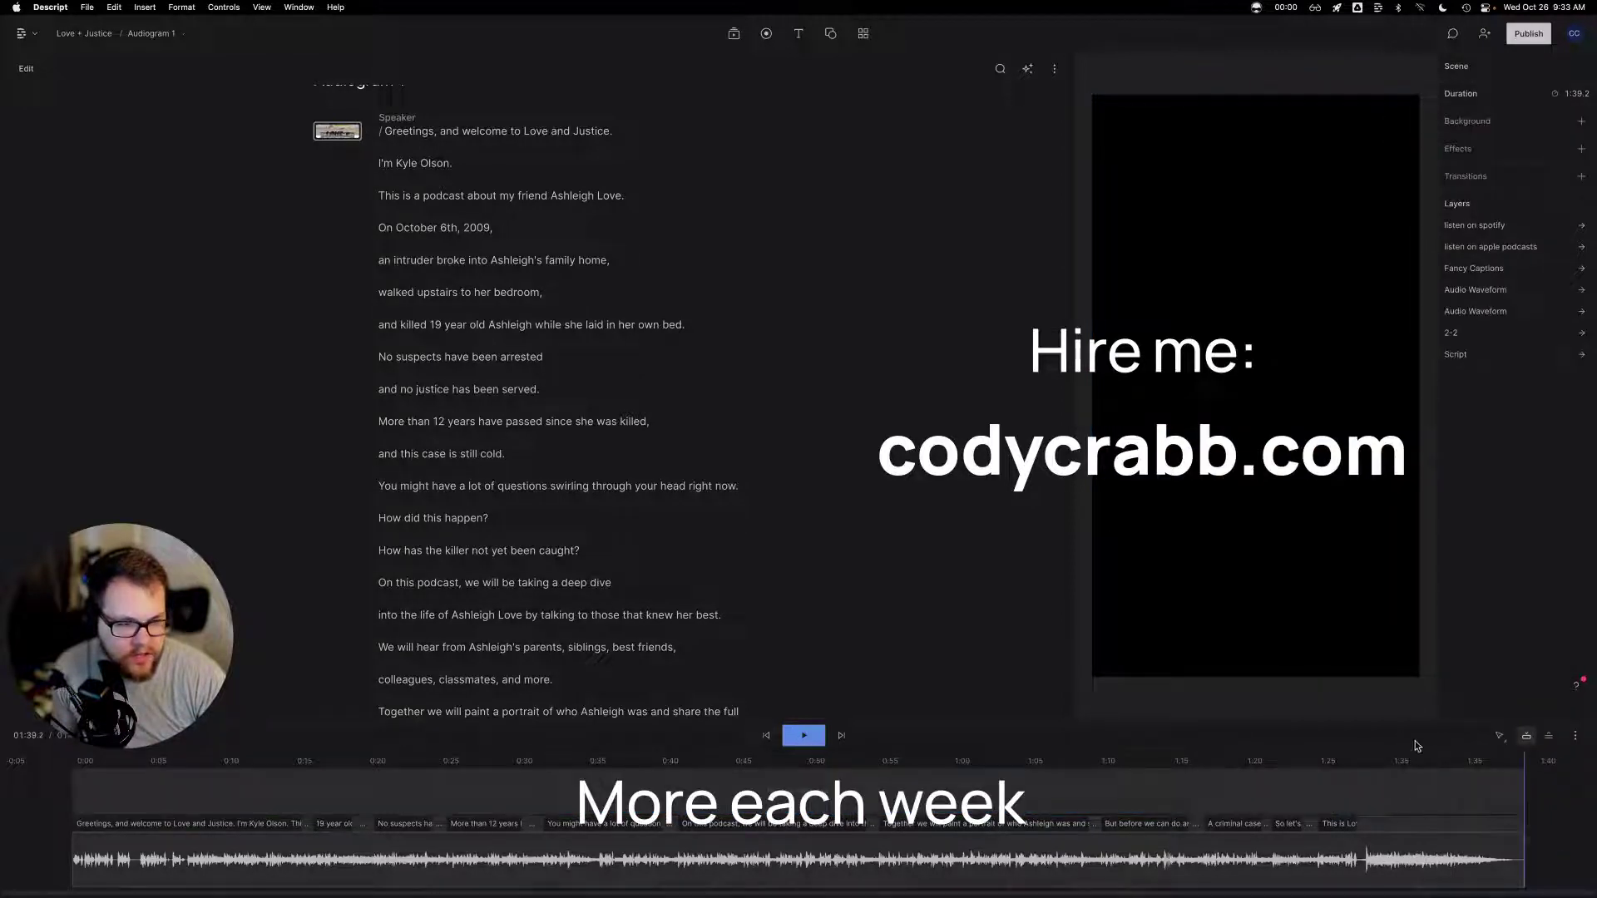
Set the video fade-out of the Apple Podcasts badge clip to 1.1 s at the end of the audiogram
left_click(1507, 796)
left_click(1190, 558)
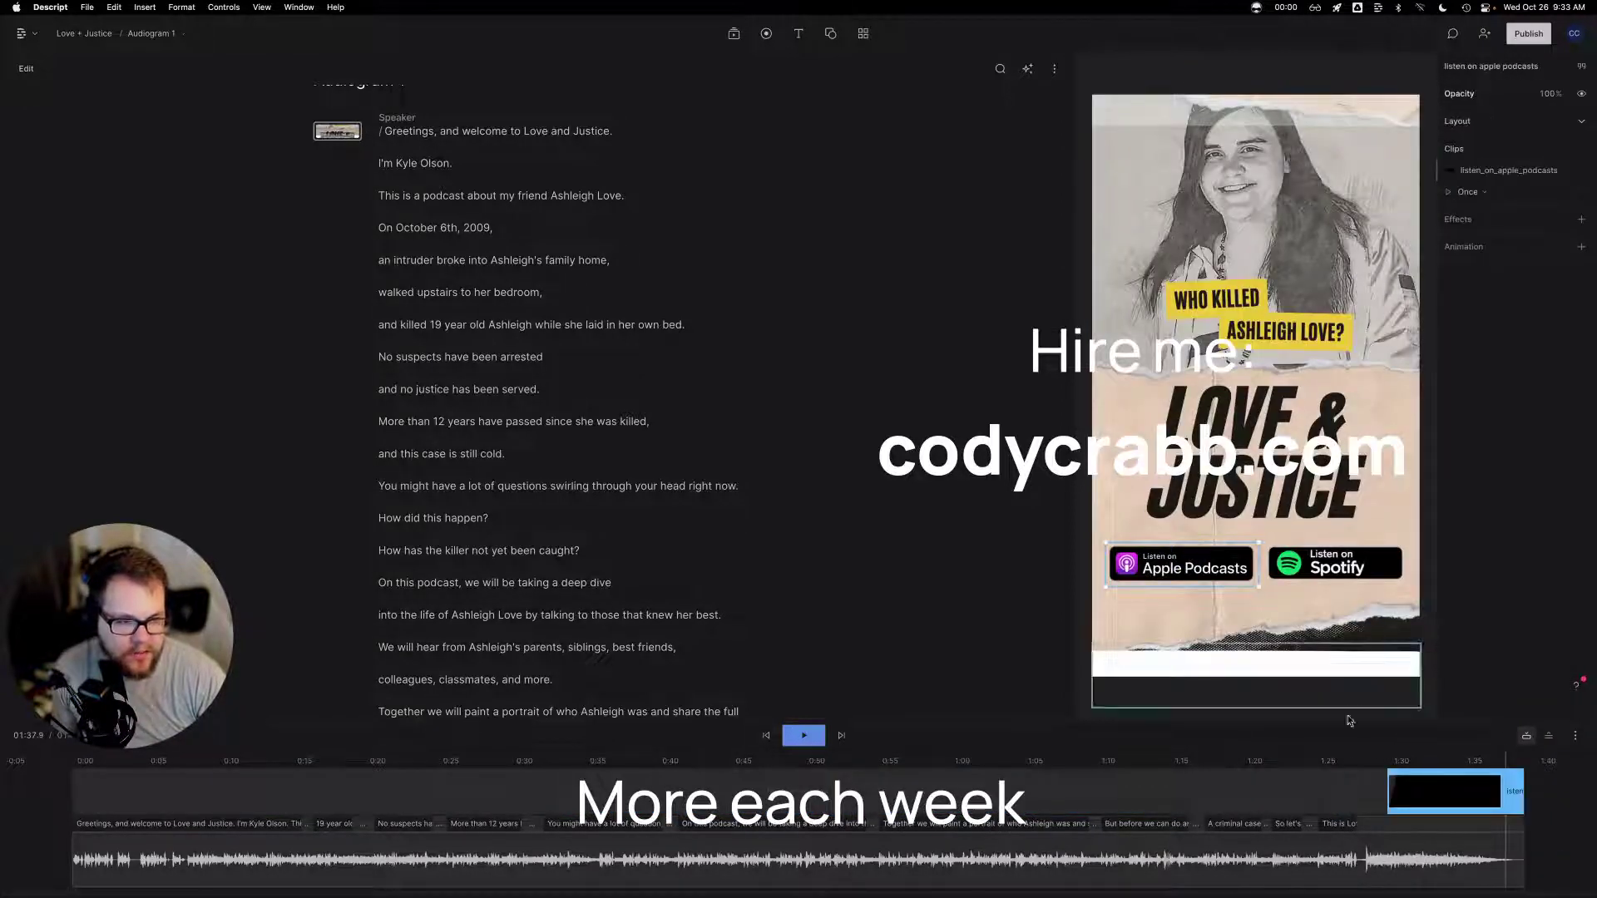
left_click(1519, 778)
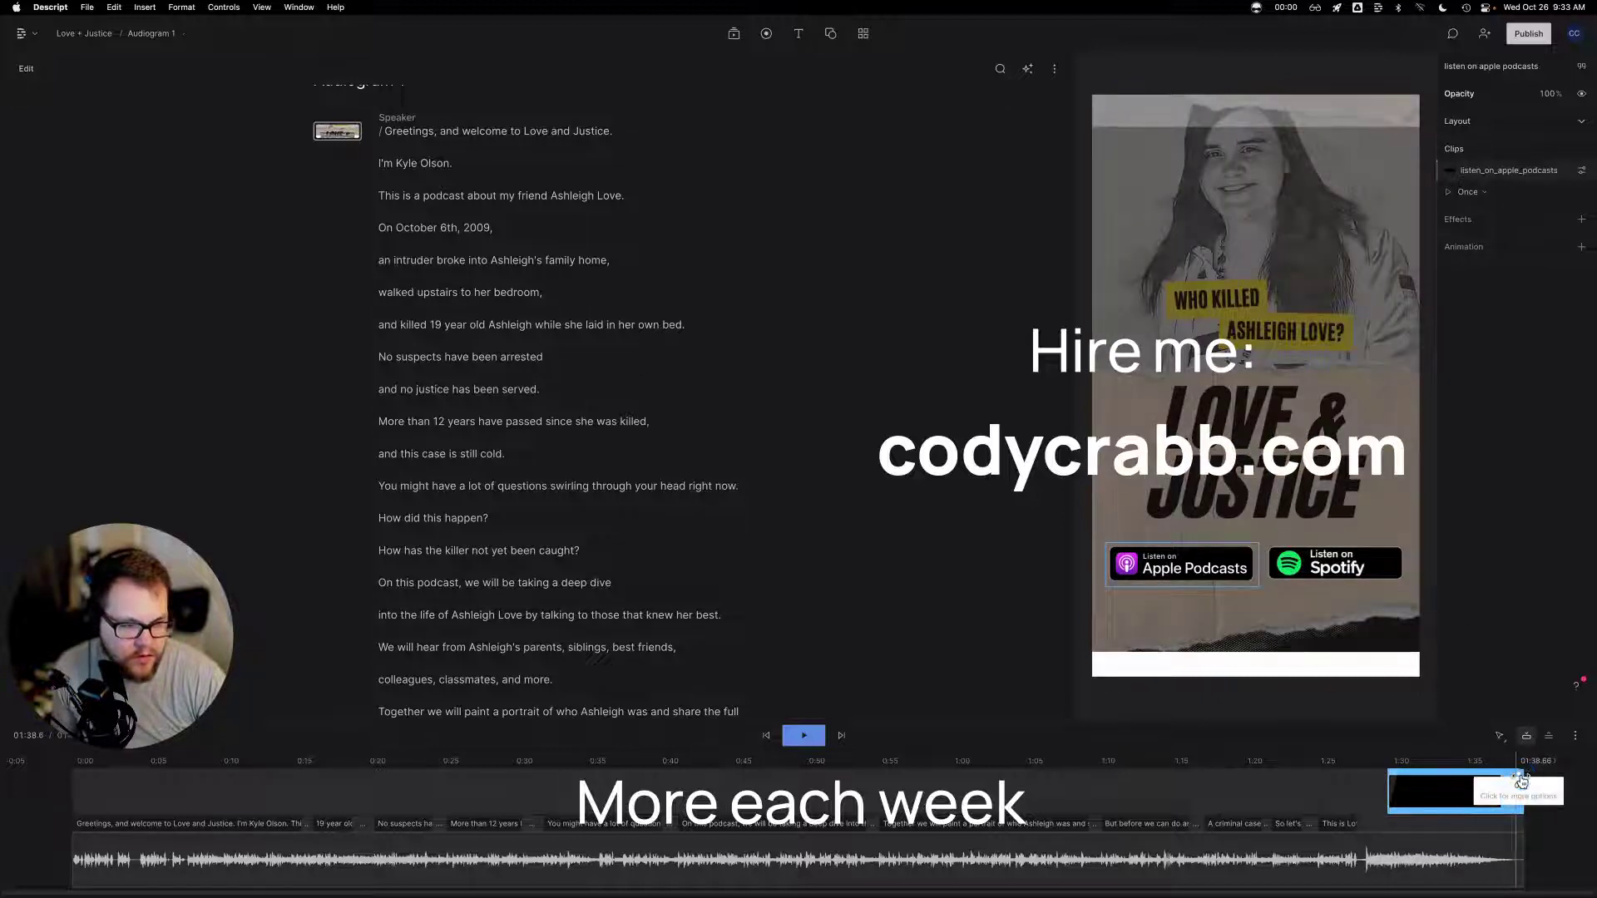
left_click(1519, 778)
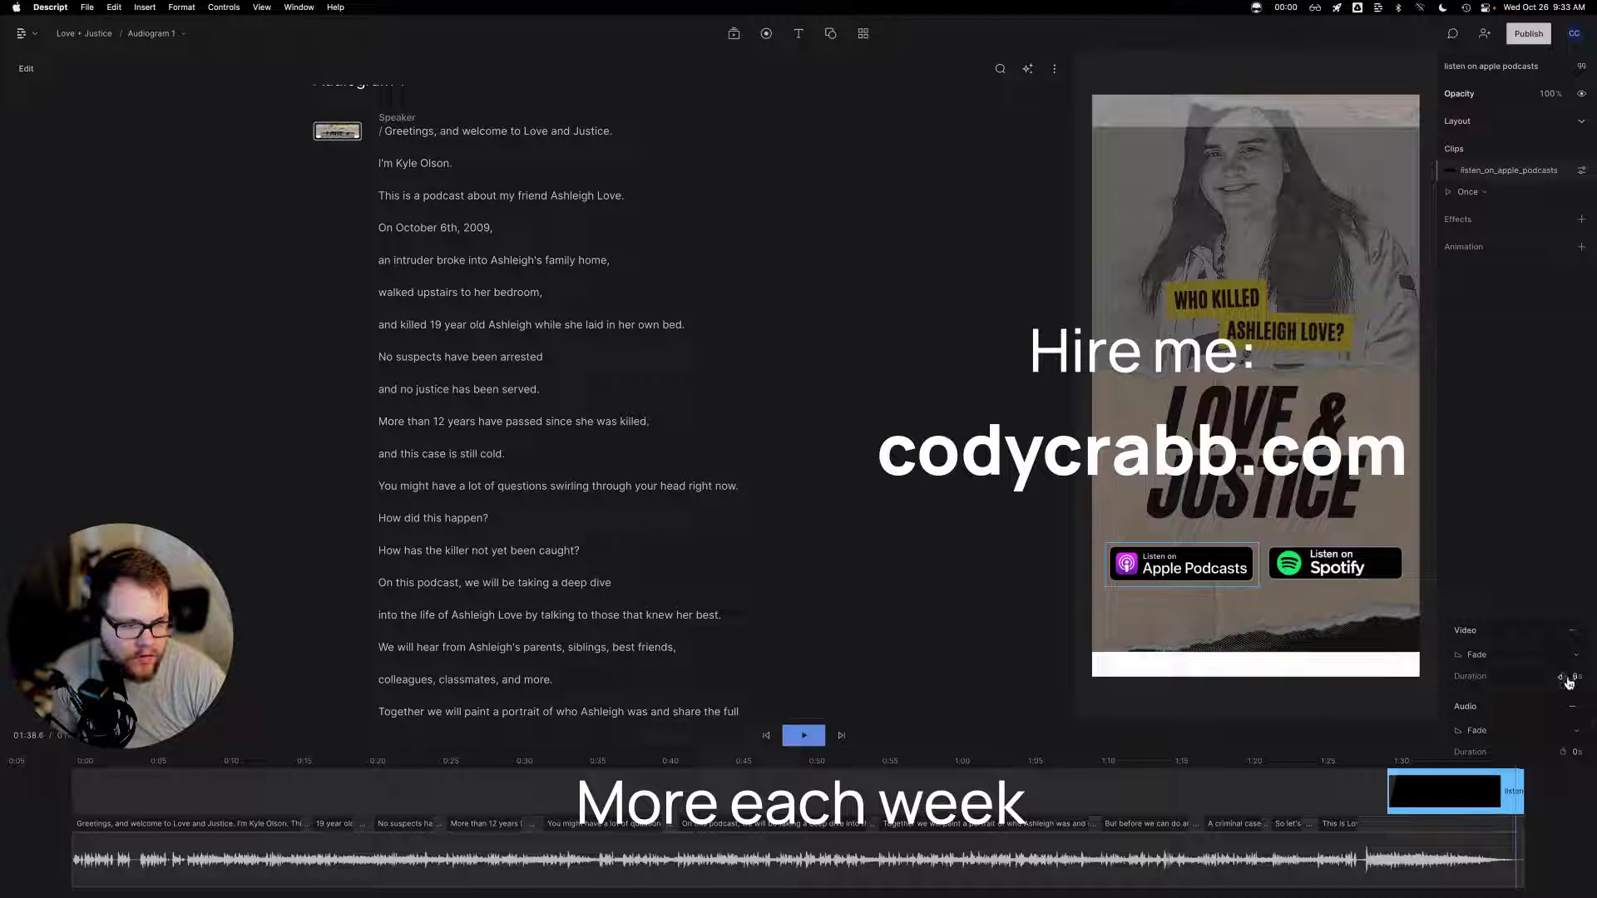
left_click(1562, 675)
type("1.1")
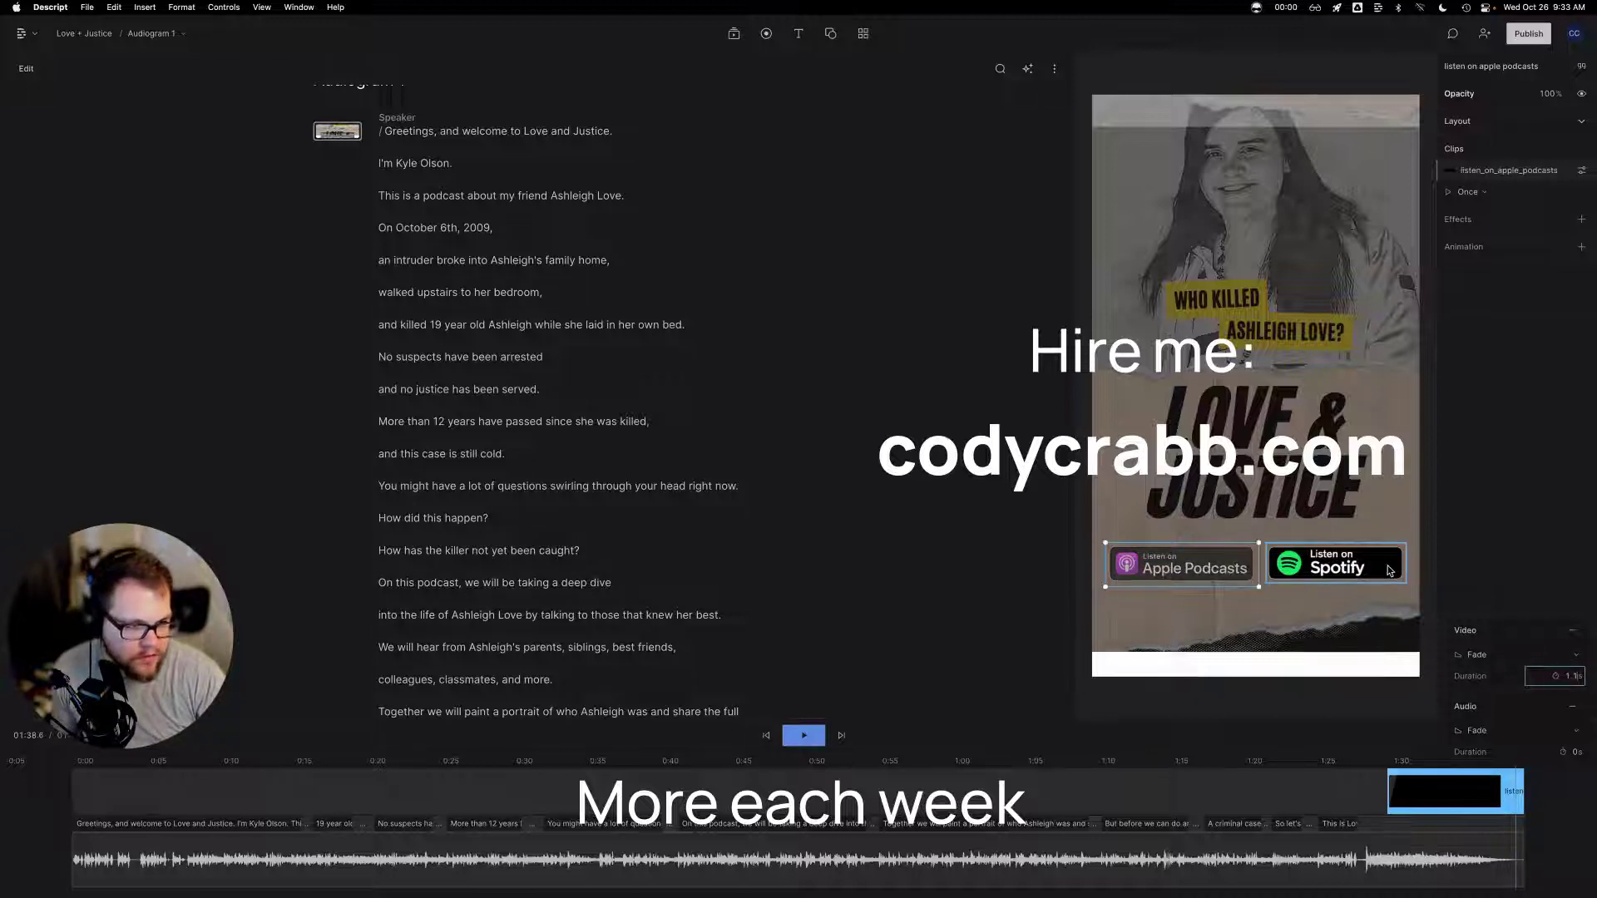
Give the Spotify badge clip a video fade-out duration matching the Apple Podcasts badge
left_click(1387, 570)
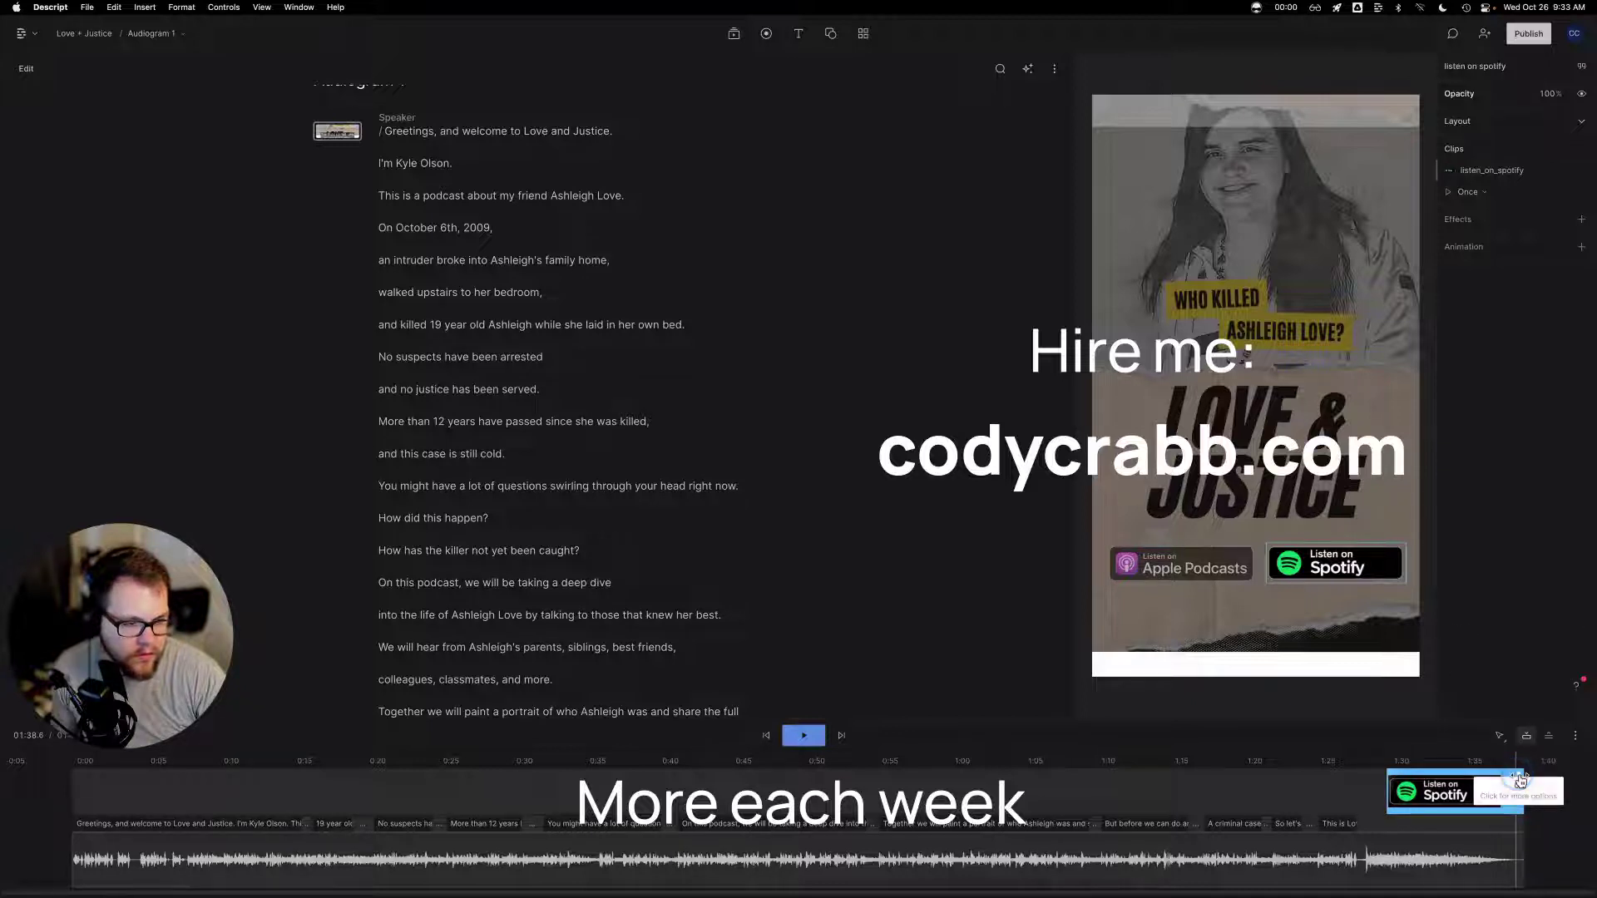
left_click(1520, 779)
left_click(1570, 679)
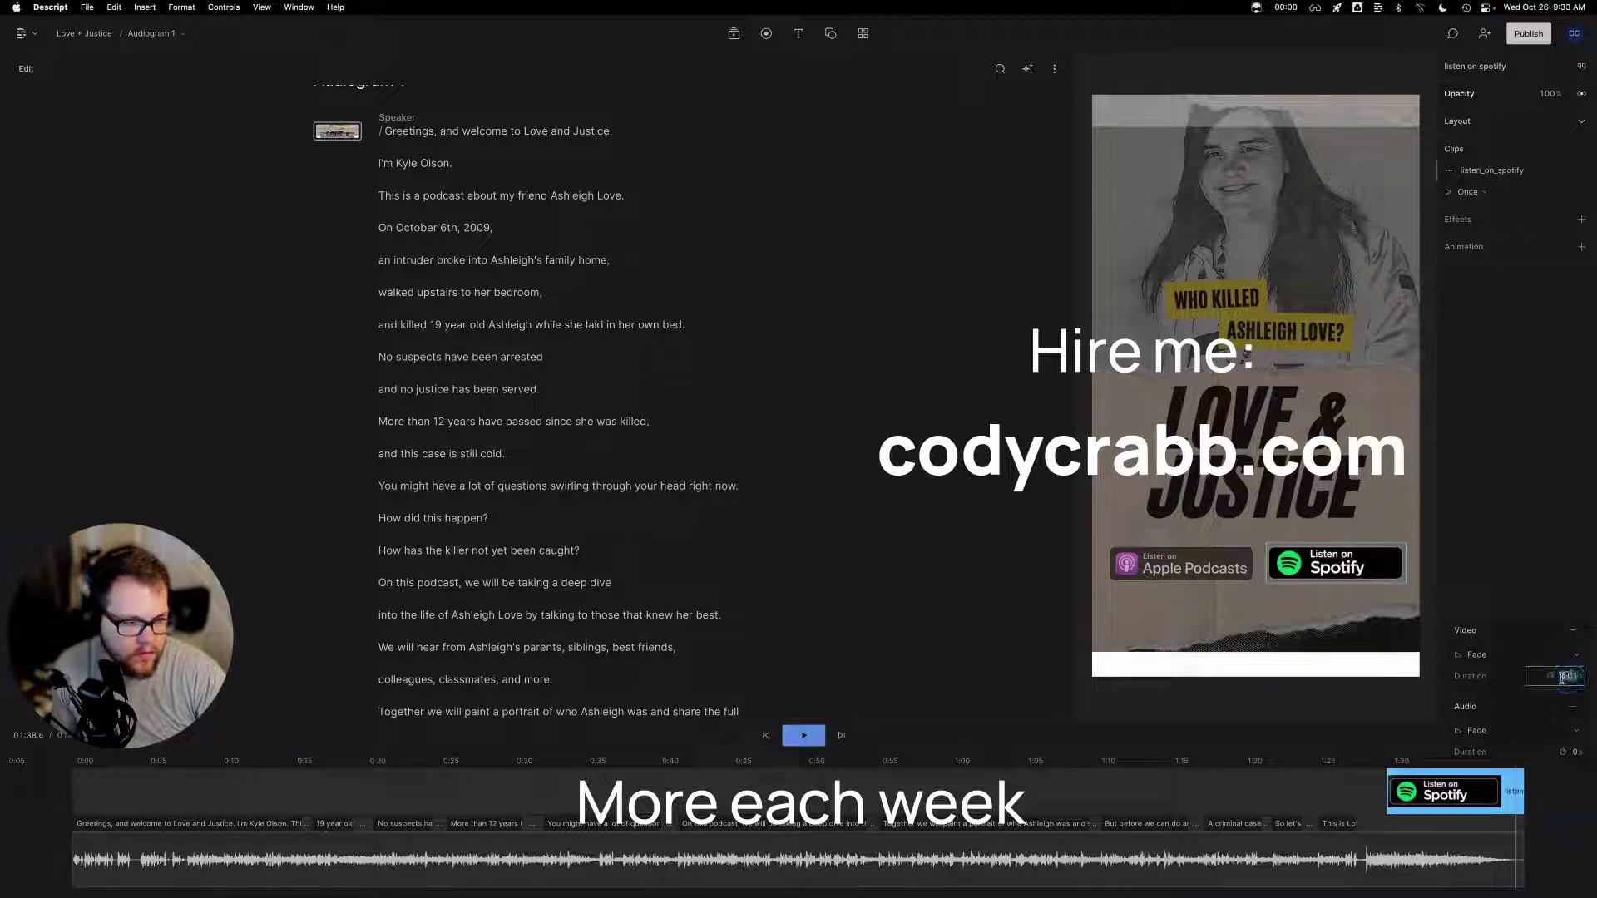
Play the audiogram from the end of the last script line to review the badges' fades in and out
left_click(1329, 786)
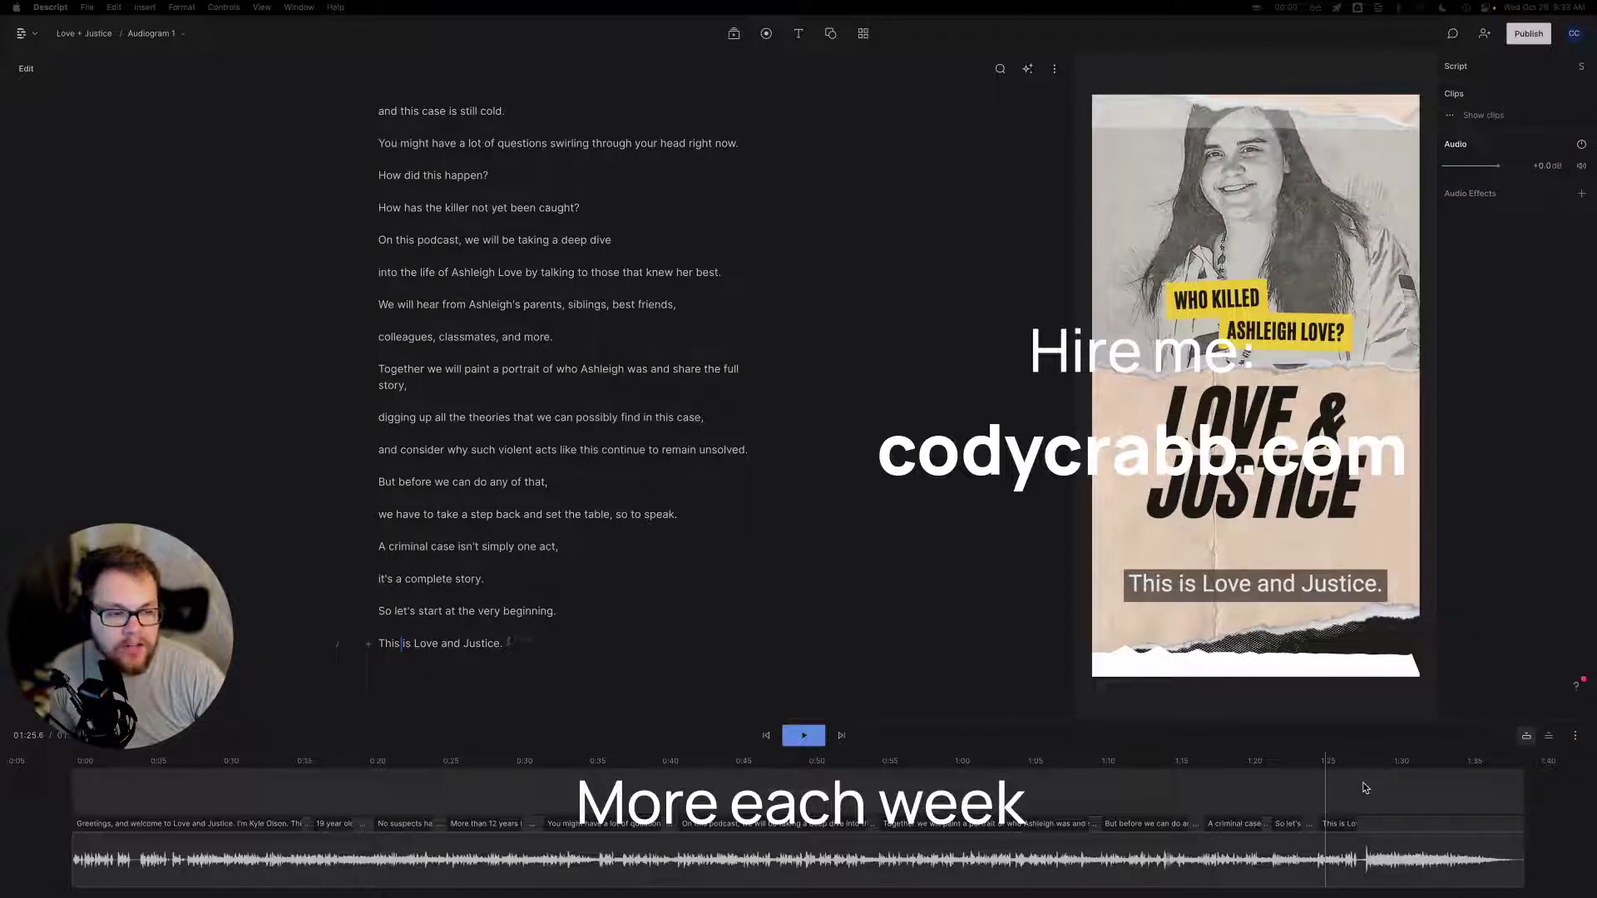
left_click(1362, 784)
key("space")
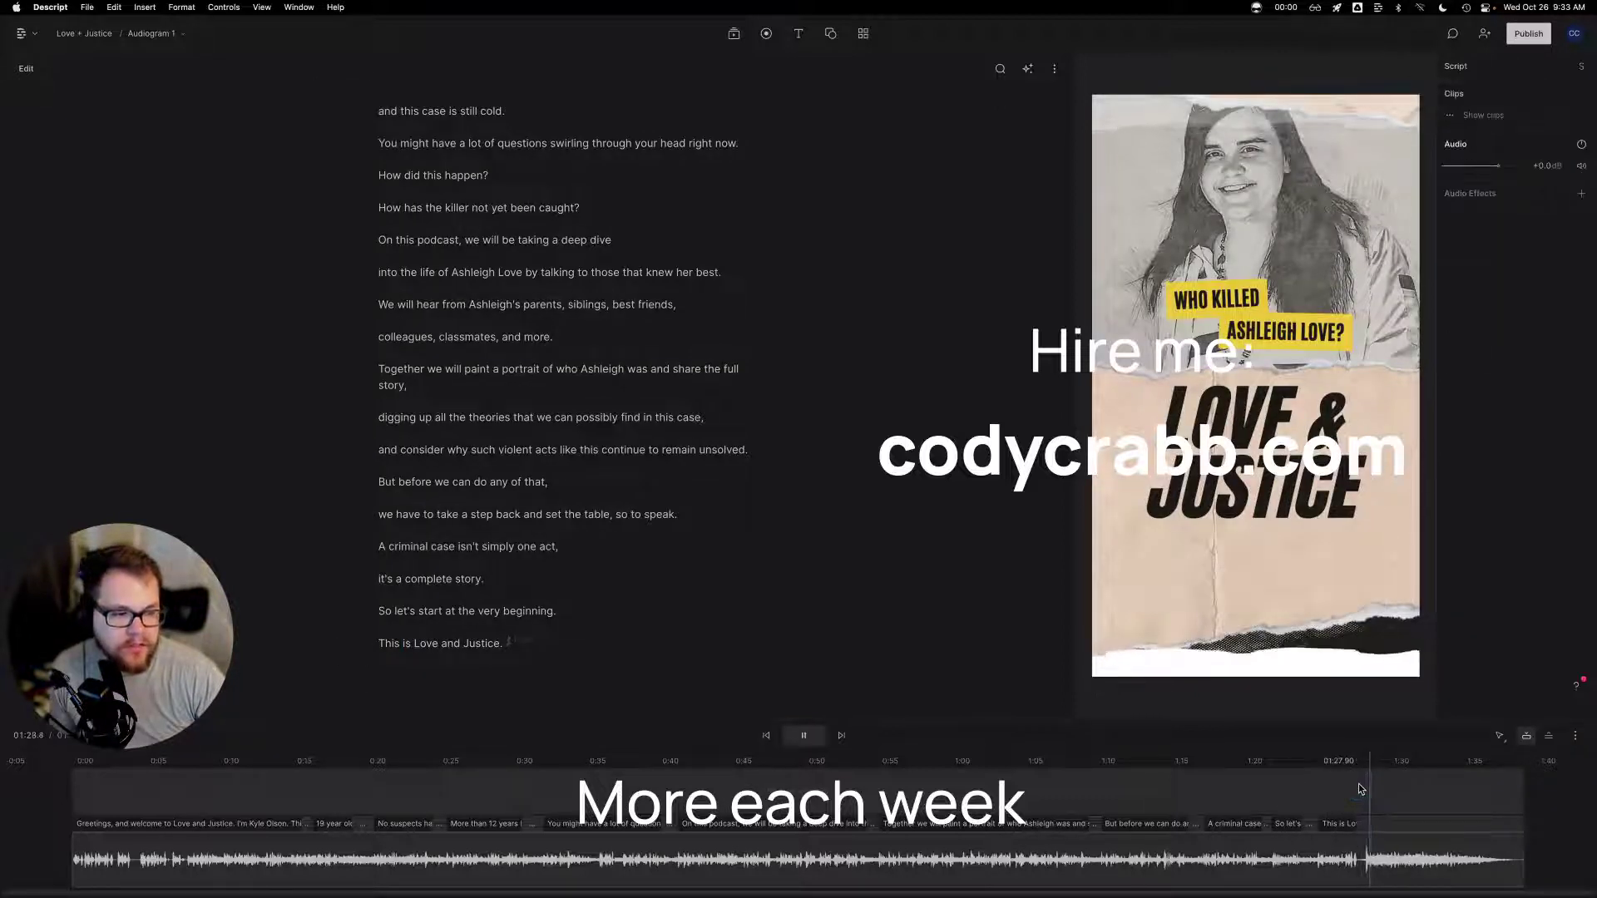